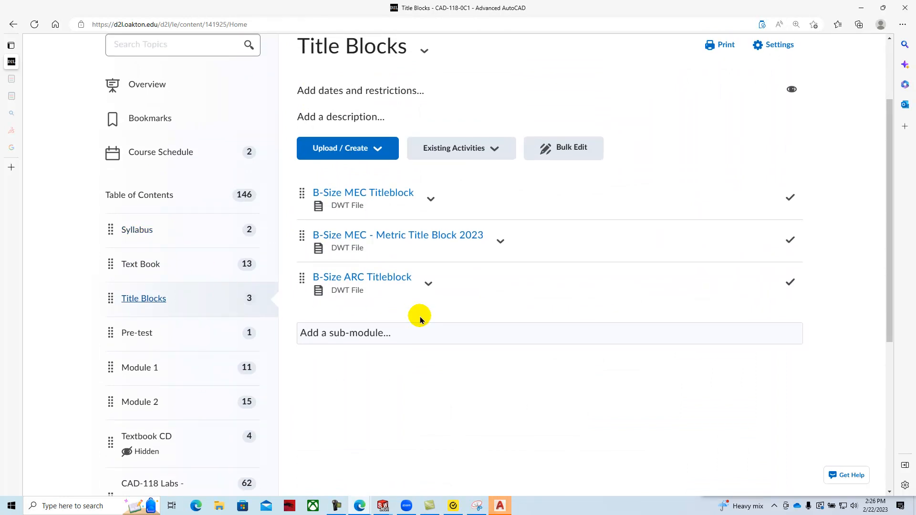
# Download the B-Size ARC Titleblock template from the course page and open it in AutoCAD, showing model space.
pyautogui.click(429, 281)
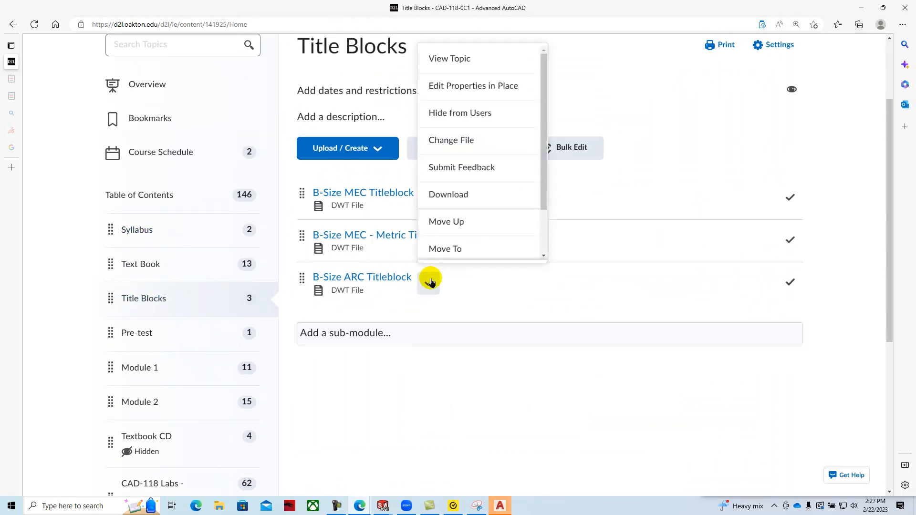
pyautogui.click(462, 200)
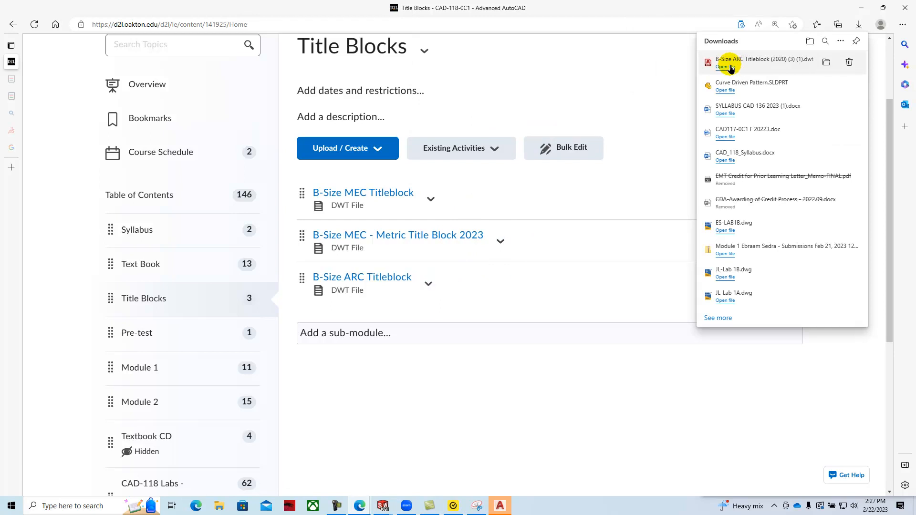
pyautogui.click(730, 67)
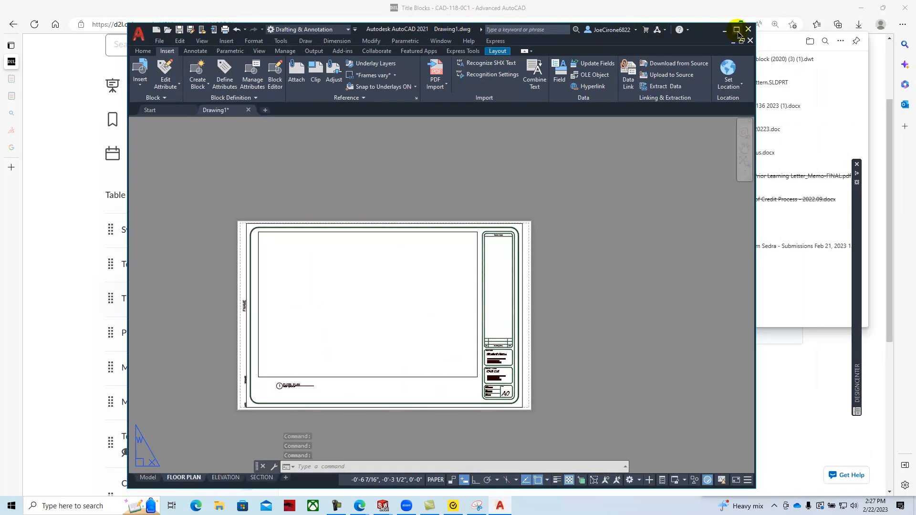
pyautogui.click(736, 30)
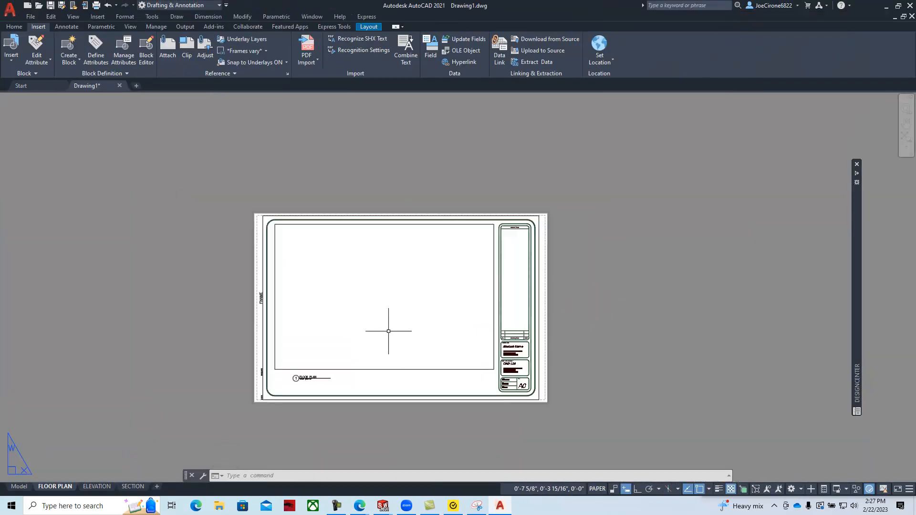
pyautogui.click(19, 486)
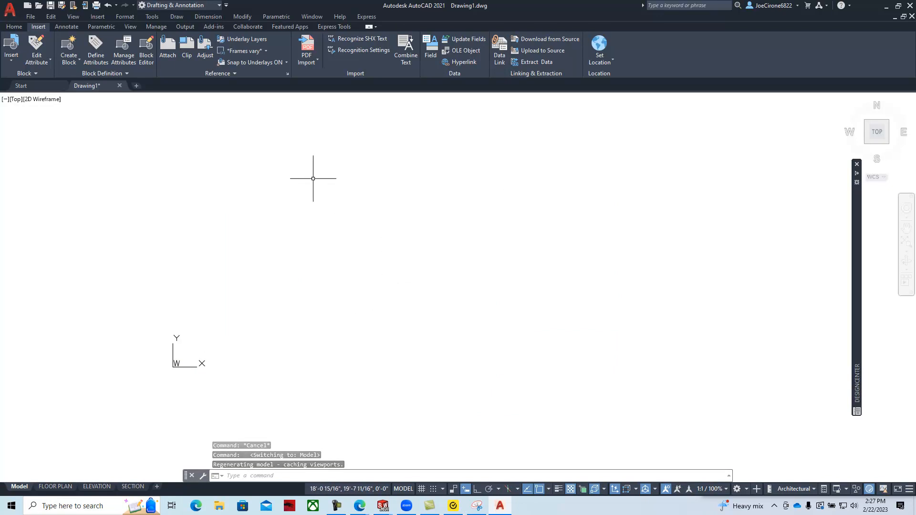
# Hide the menu bar and show it again.
pyautogui.click(226, 5)
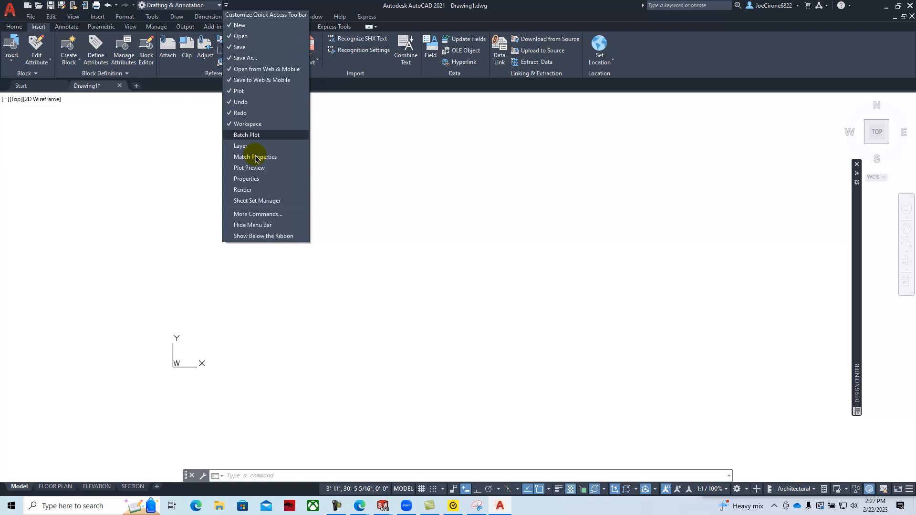
pyautogui.click(252, 225)
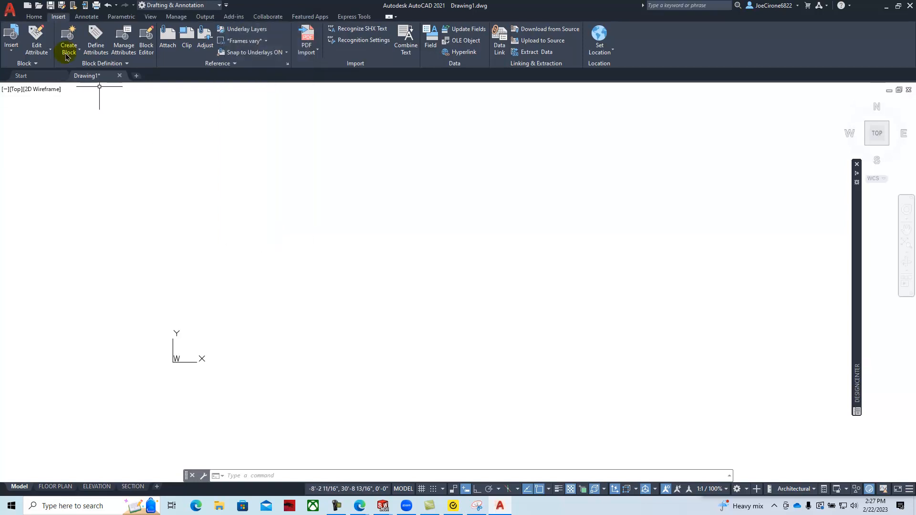
pyautogui.click(31, 16)
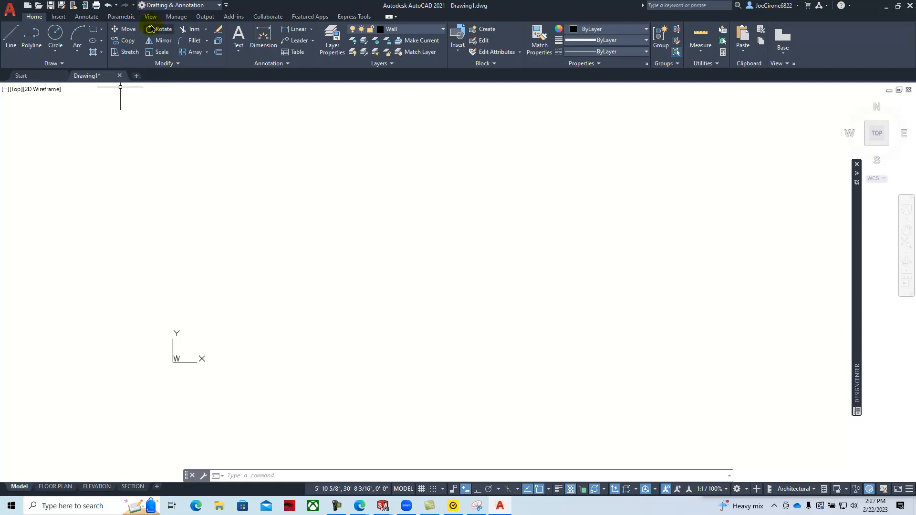
pyautogui.click(226, 6)
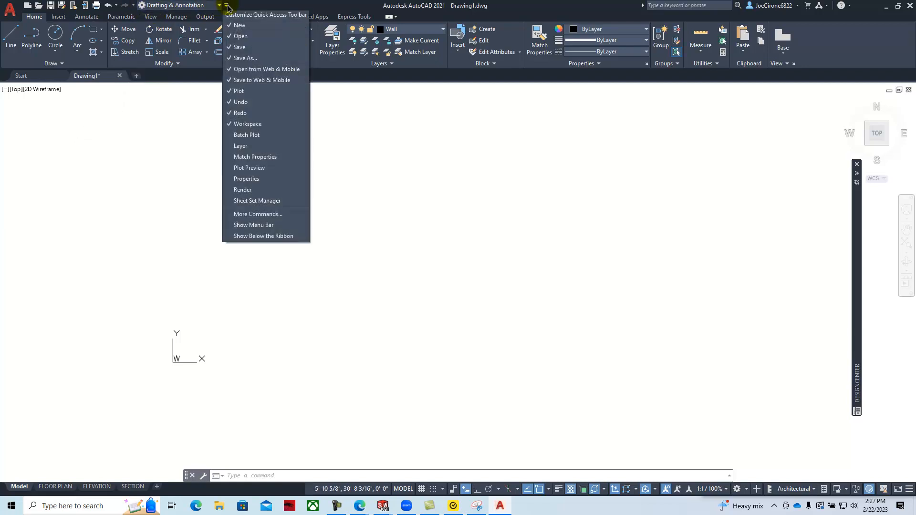
pyautogui.click(253, 225)
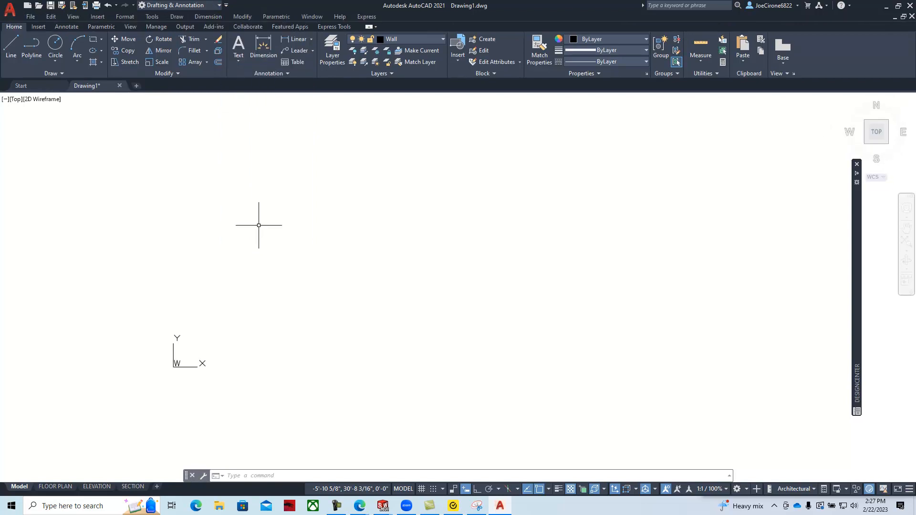
# In the drafting settings, turn on snap and grid with 1" snap spacing and 6" grid spacing.
pyautogui.click(153, 16)
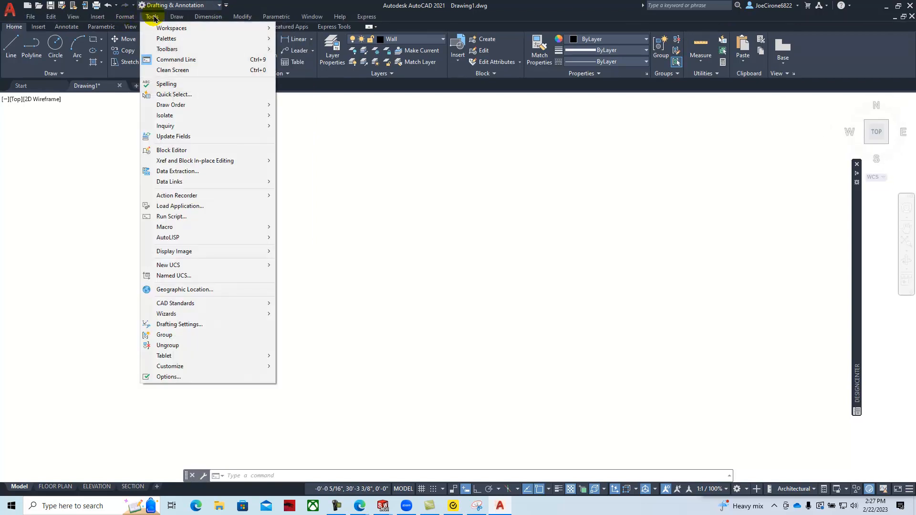
pyautogui.click(180, 324)
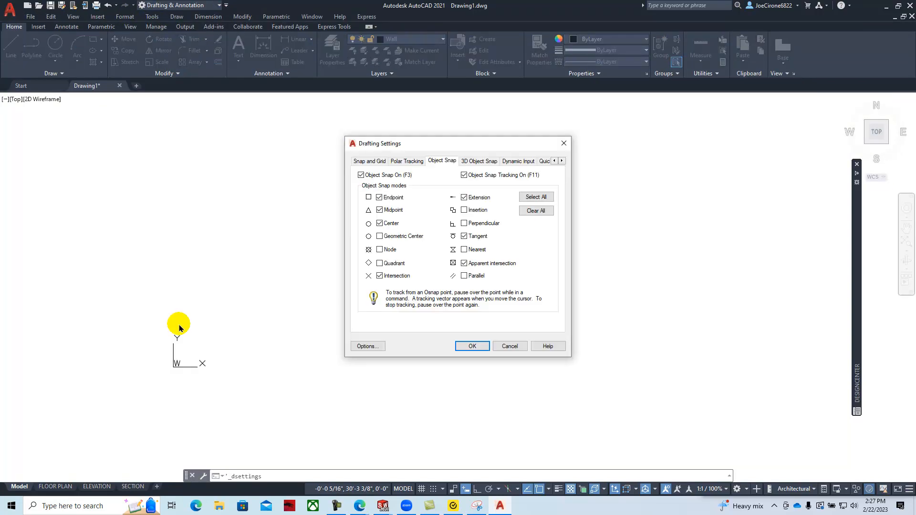
pyautogui.click(367, 161)
pyautogui.click(361, 175)
pyautogui.click(464, 175)
pyautogui.moveTo(434, 197); pyautogui.dragTo(420, 197)
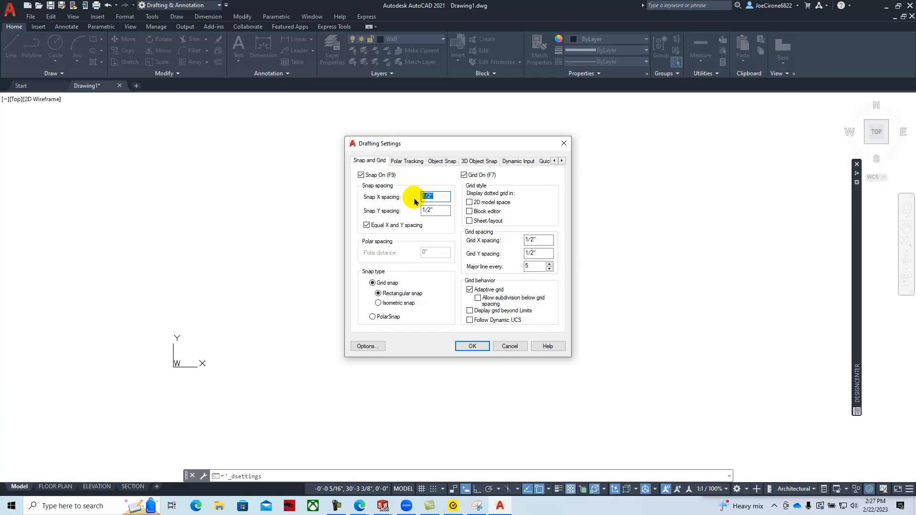
pyautogui.write('1')
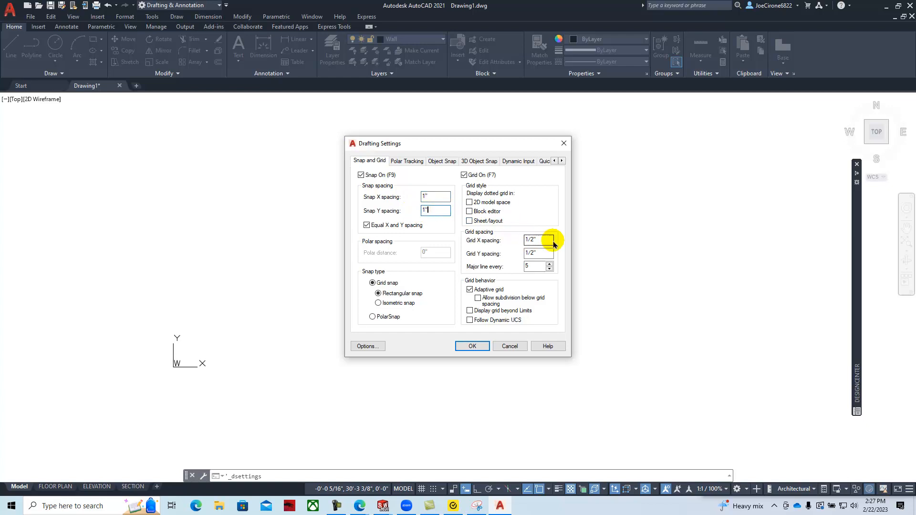
pyautogui.moveTo(542, 241); pyautogui.dragTo(520, 240)
pyautogui.write('6')
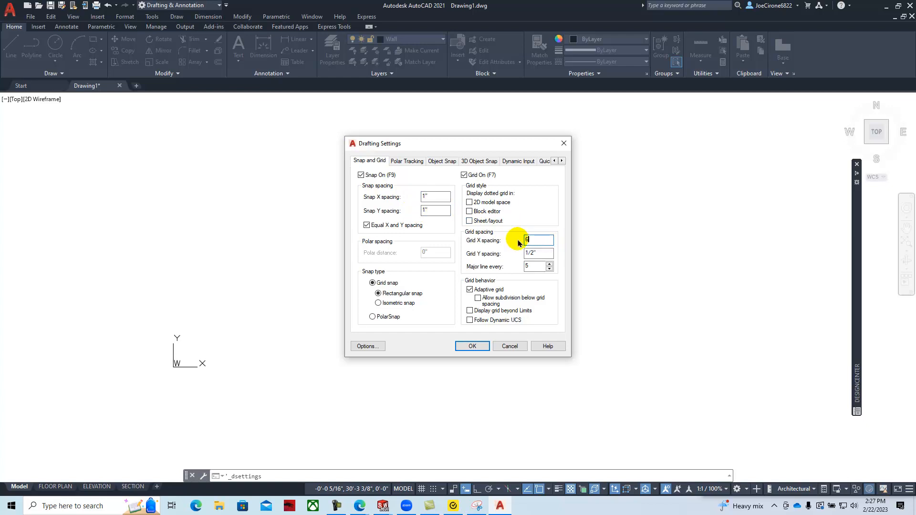
pyautogui.click(535, 252)
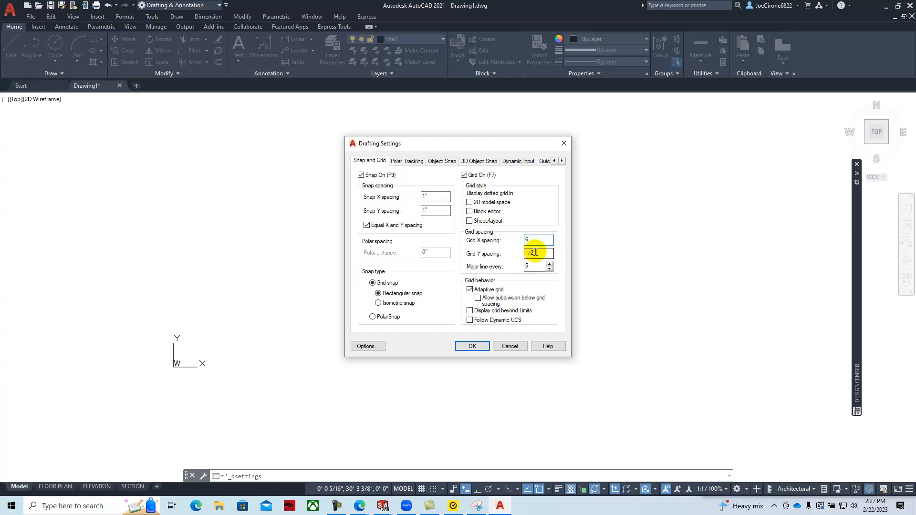
# Turn on polar tracking, review the object snap modes and apply the drafting settings.
pyautogui.click(405, 161)
pyautogui.click(361, 175)
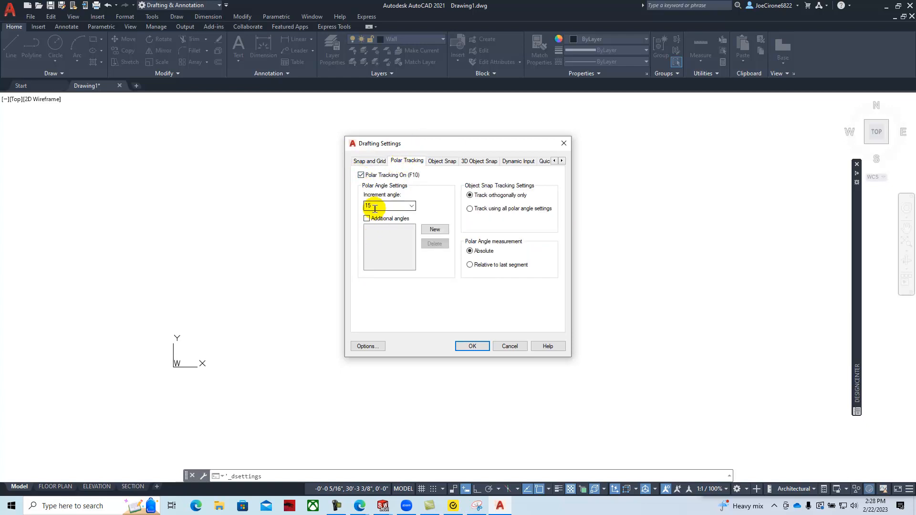
pyautogui.click(442, 161)
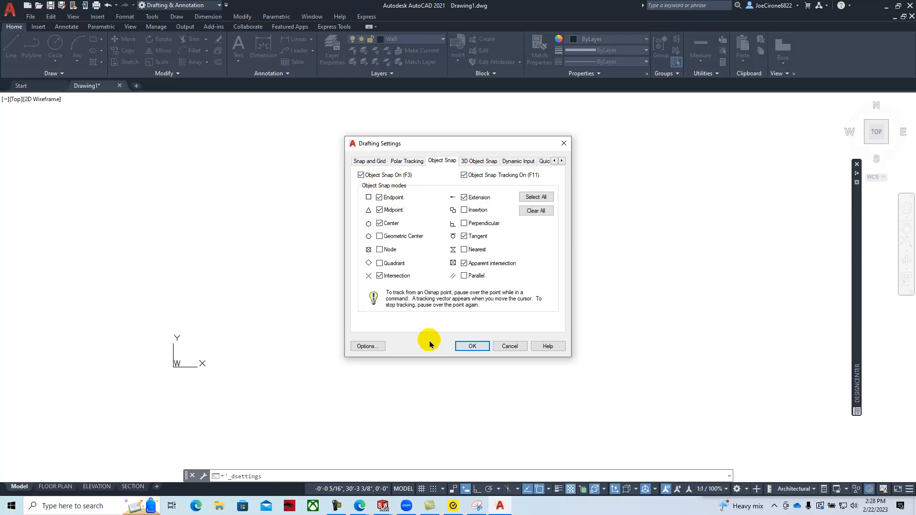
pyautogui.click(472, 346)
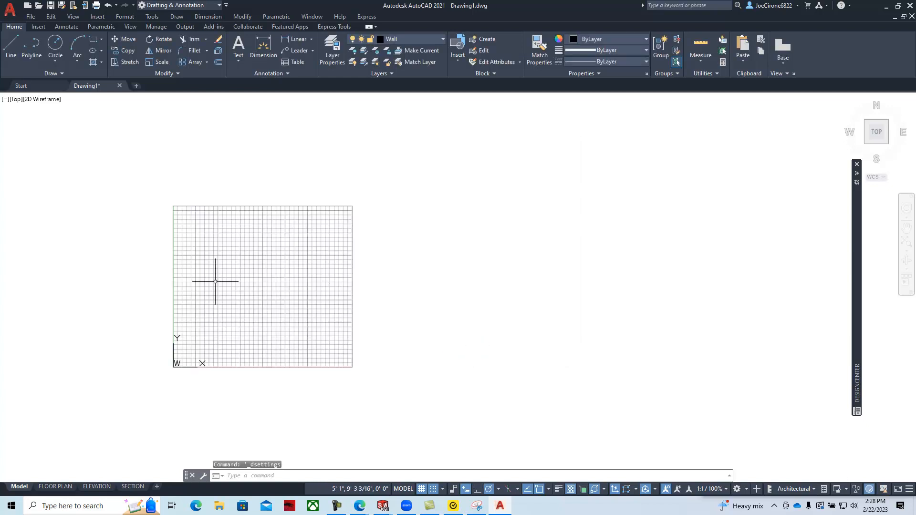
# Make the Furniture layer current.
pyautogui.scroll(4, 220, 279)
pyautogui.scroll(-3, 219, 279)
pyautogui.moveTo(218, 276); pyautogui.dragTo(394, 261, button='middle')
pyautogui.click(442, 40)
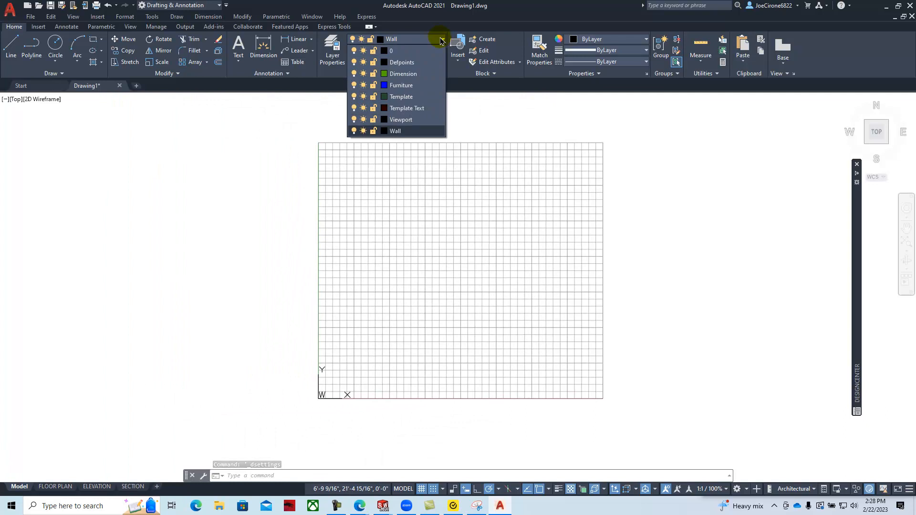
pyautogui.click(416, 91)
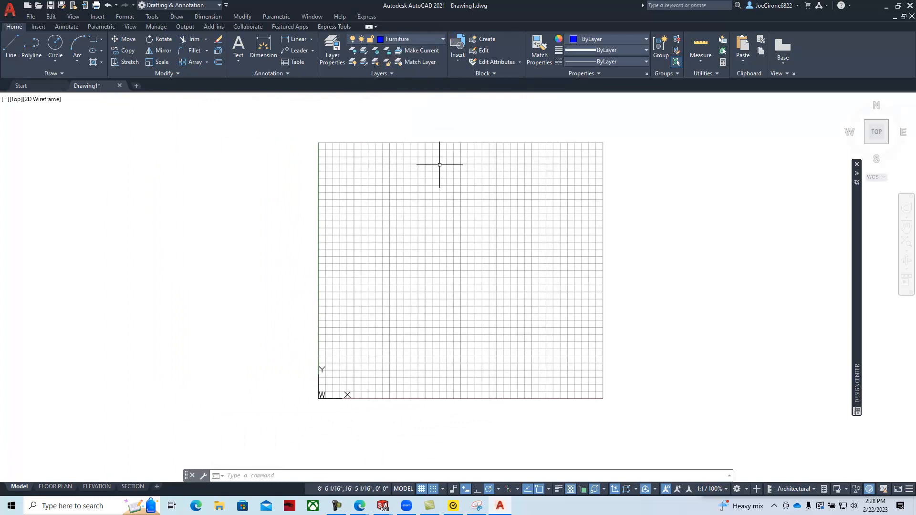
# Switch to Snipping Tool to view the table reference drawing and move its window clear of the AutoCAD drawing area.
pyautogui.click(477, 505)
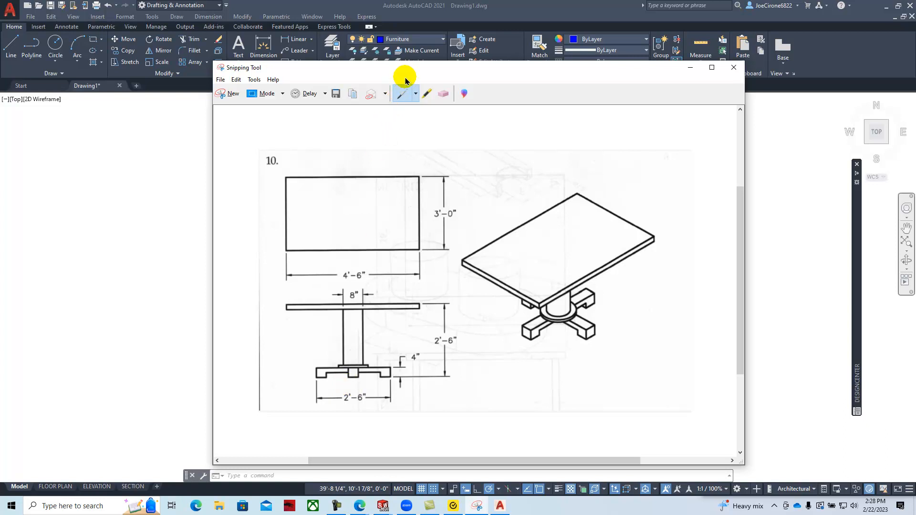
pyautogui.moveTo(397, 67); pyautogui.dragTo(915, 81)
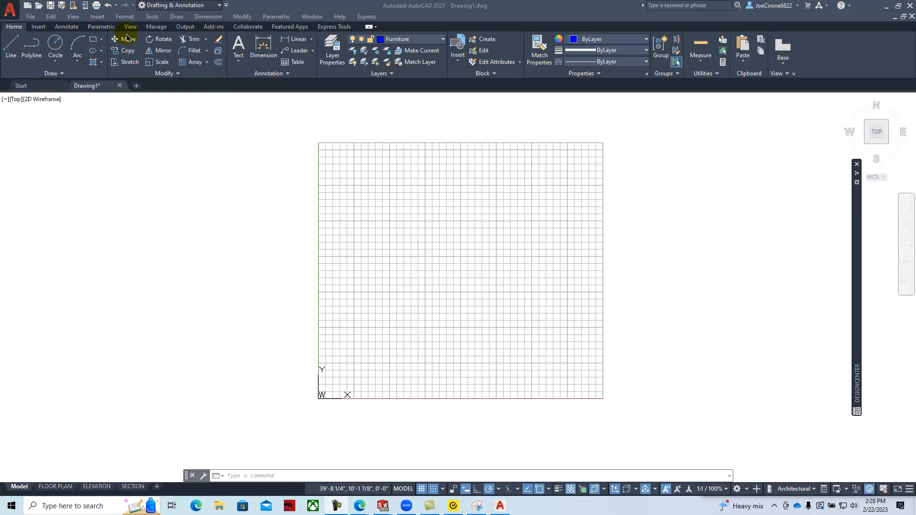
# Turn on the lineweight display for the drawing.
pyautogui.click(12, 47)
pyautogui.scroll(2, 341, 367)
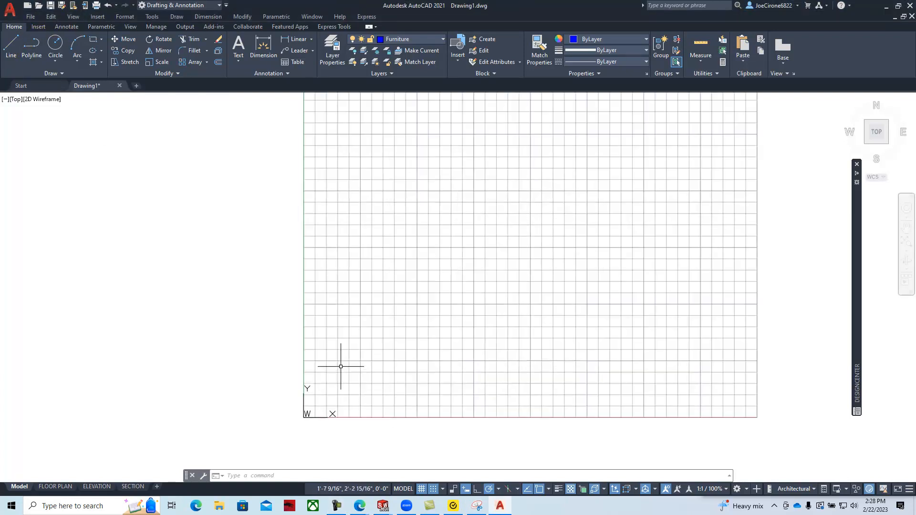
pyautogui.click(570, 494)
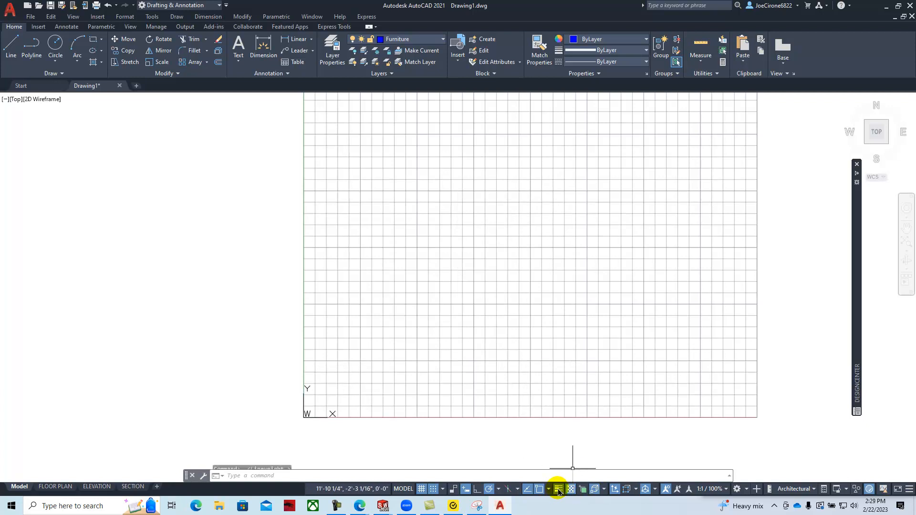
# Draw the table base outline with lines as a 2'-6" by 4" rectangle starting at 5'-0", 4'-0".
pyautogui.click(12, 46)
pyautogui.scroll(2, 410, 329)
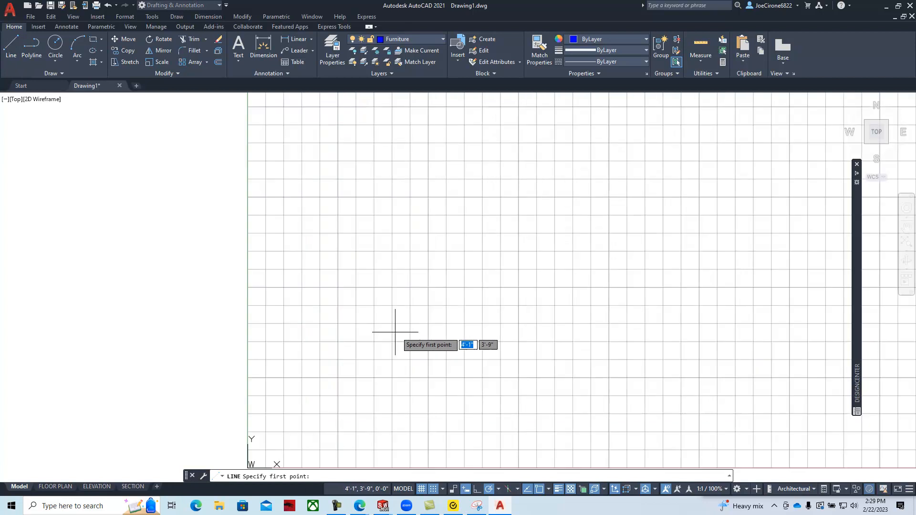
pyautogui.click(427, 323)
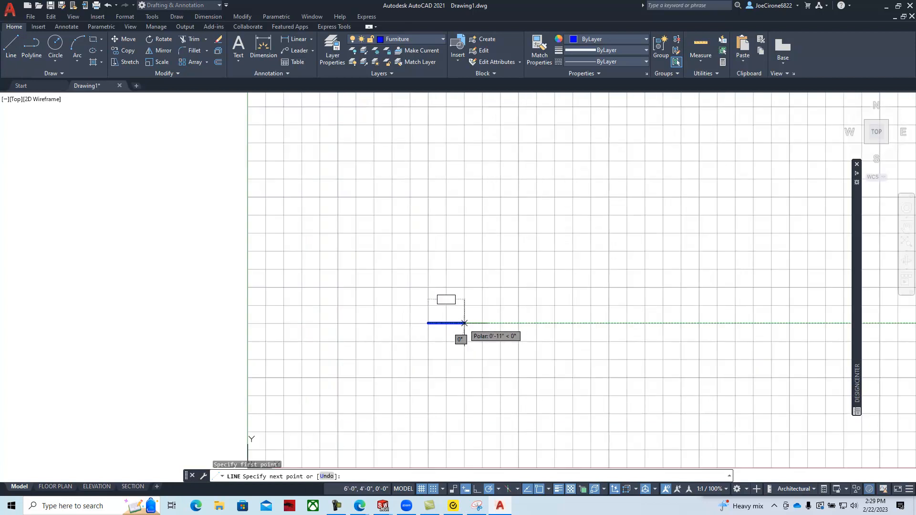
pyautogui.click(519, 323)
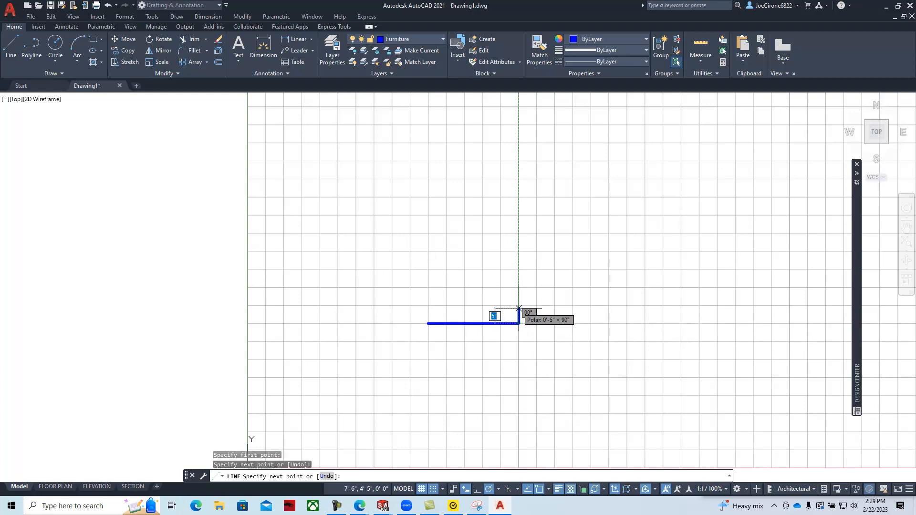
pyautogui.scroll(6, 518, 309)
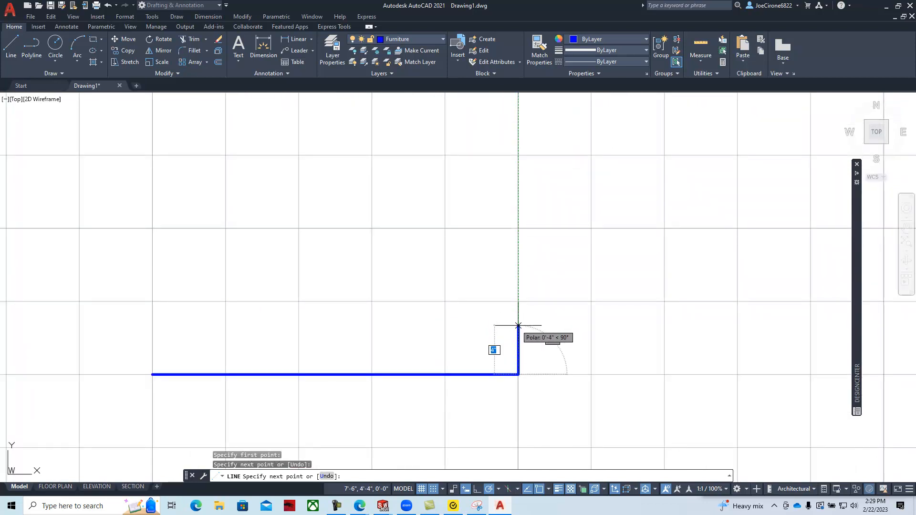
pyautogui.click(518, 326)
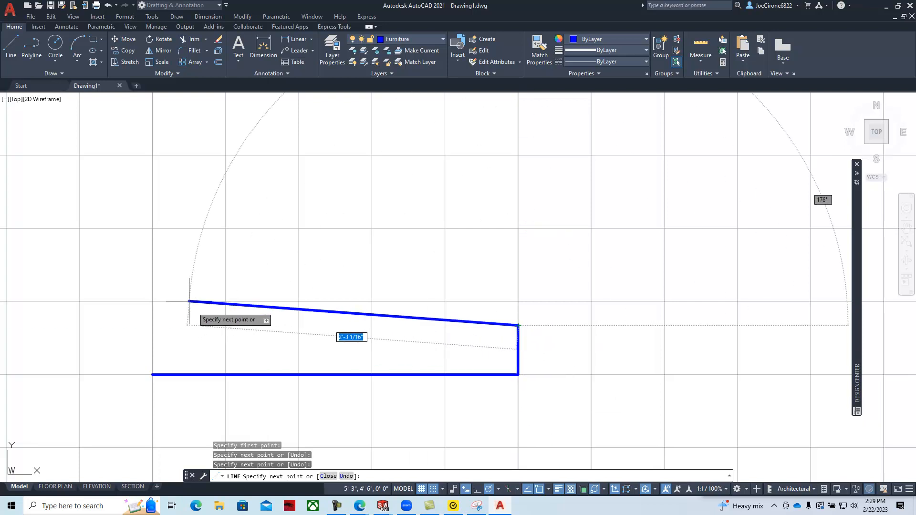
pyautogui.click(153, 325)
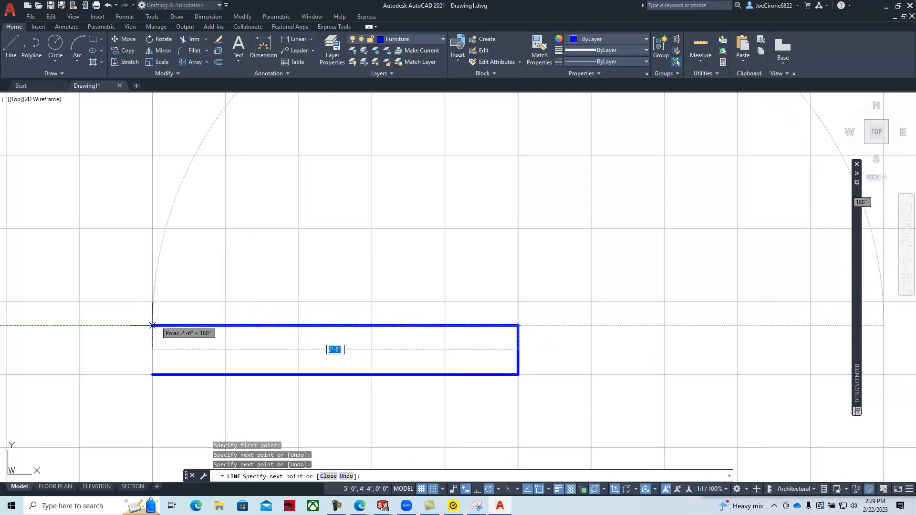
pyautogui.click(153, 374)
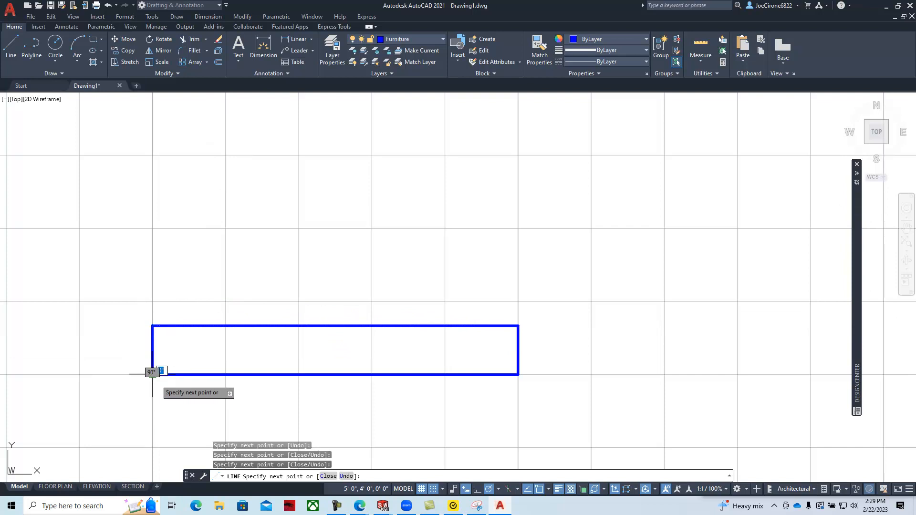
pyautogui.press('Escape')
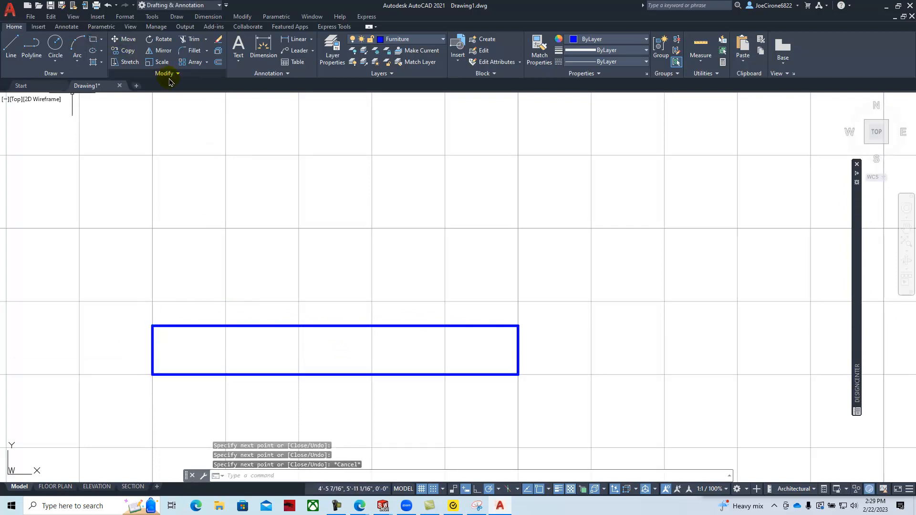
# Offset the table base's lower horizontal line 2" upward, inside the rectangle.
pyautogui.click(218, 62)
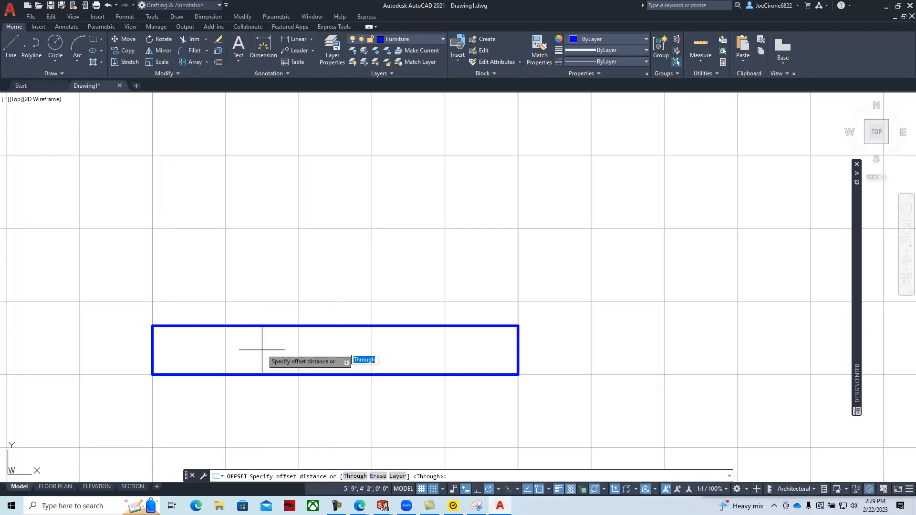
pyautogui.write('2')
pyautogui.press('Return')
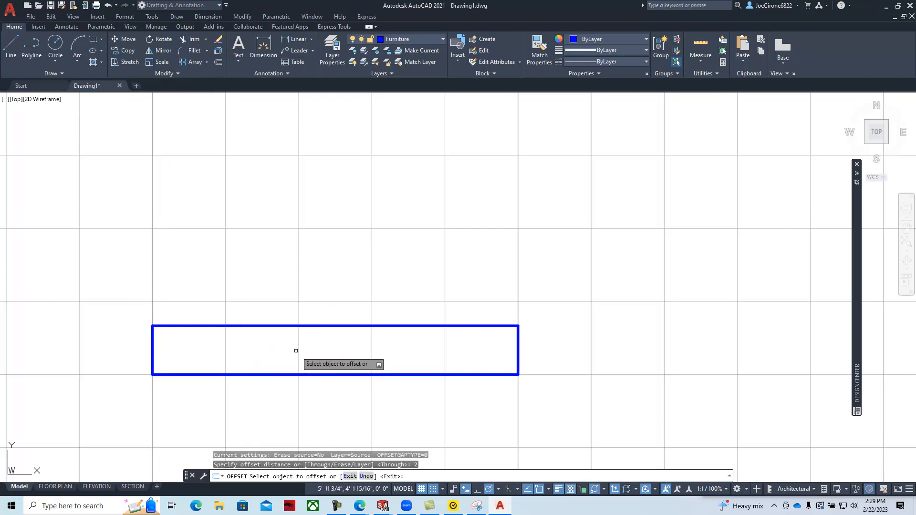
pyautogui.click(300, 375)
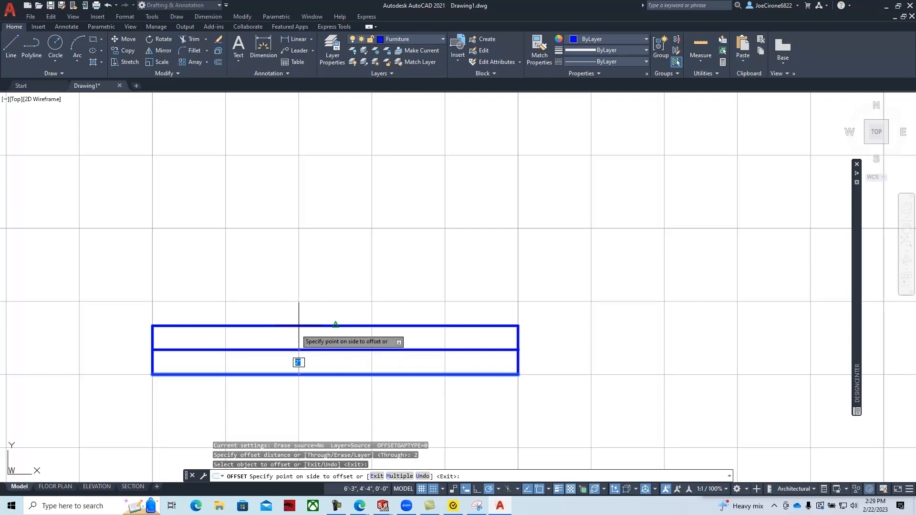
pyautogui.click(301, 262)
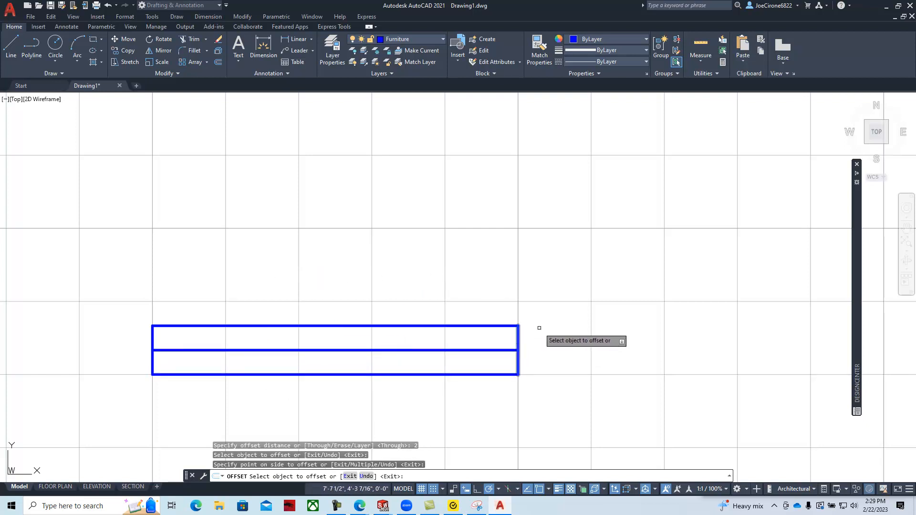
pyautogui.rightClick(555, 267)
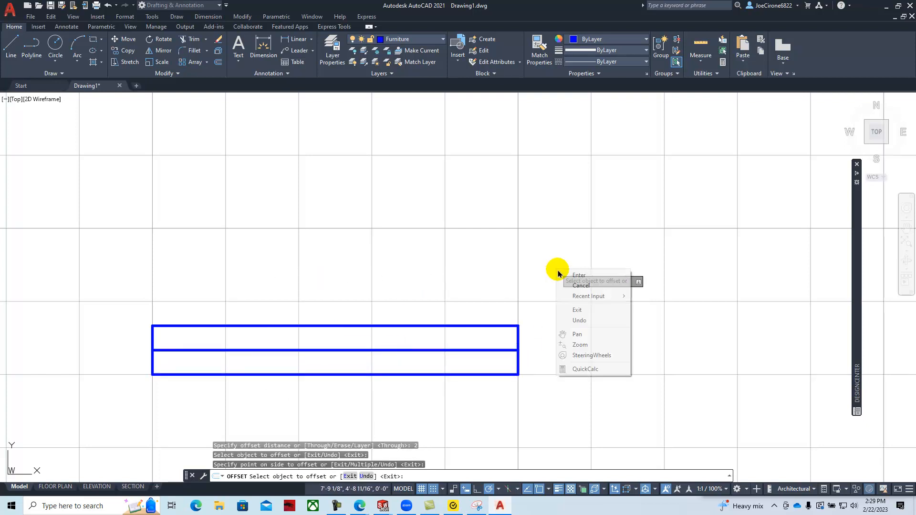
pyautogui.click(564, 270)
# Offset both vertical end lines of the table base 4" inward.
pyautogui.rightClick(573, 268)
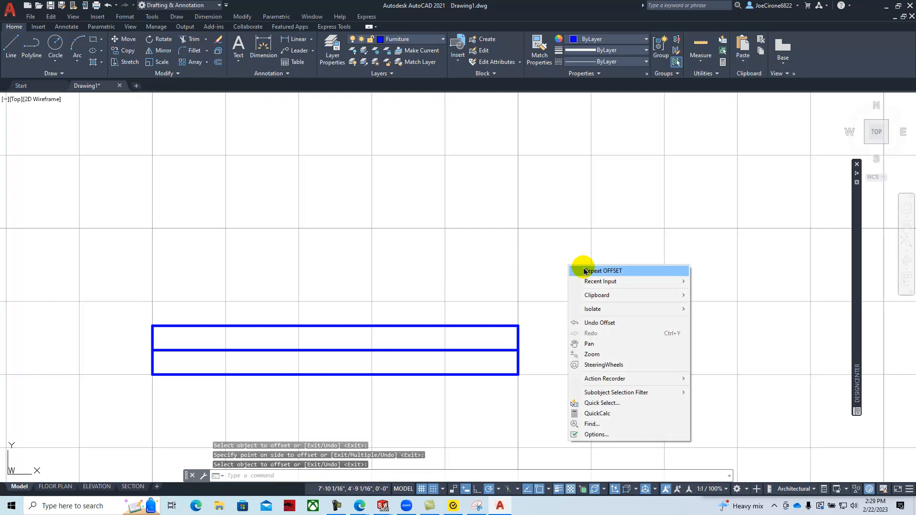
pyautogui.click(577, 270)
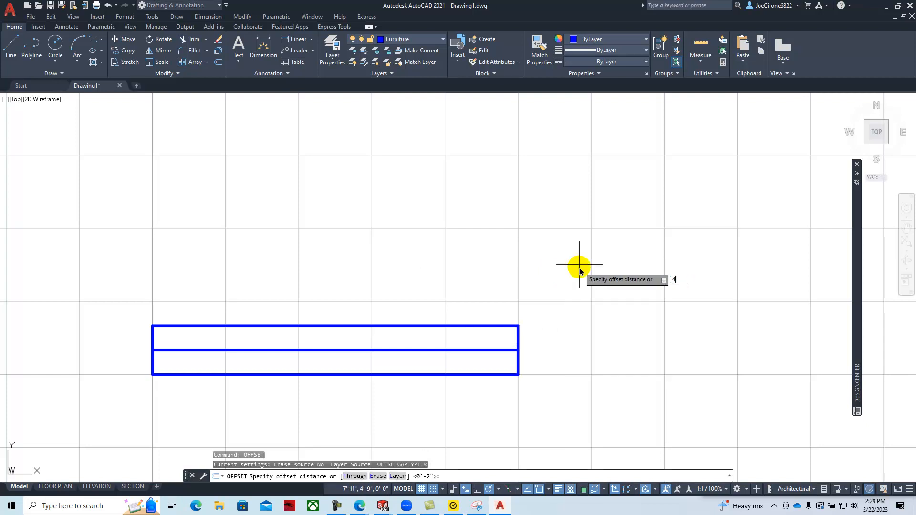
pyautogui.write('4')
pyautogui.press('Return')
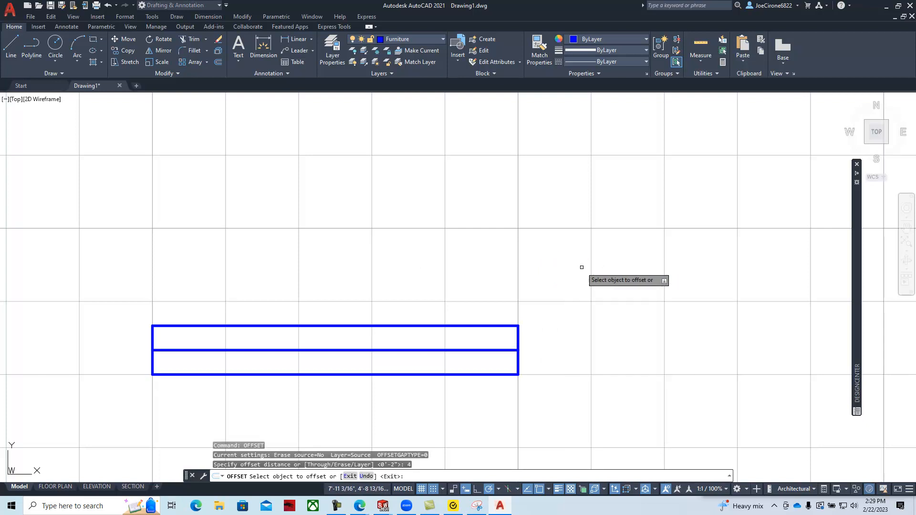
pyautogui.click(516, 339)
pyautogui.click(364, 281)
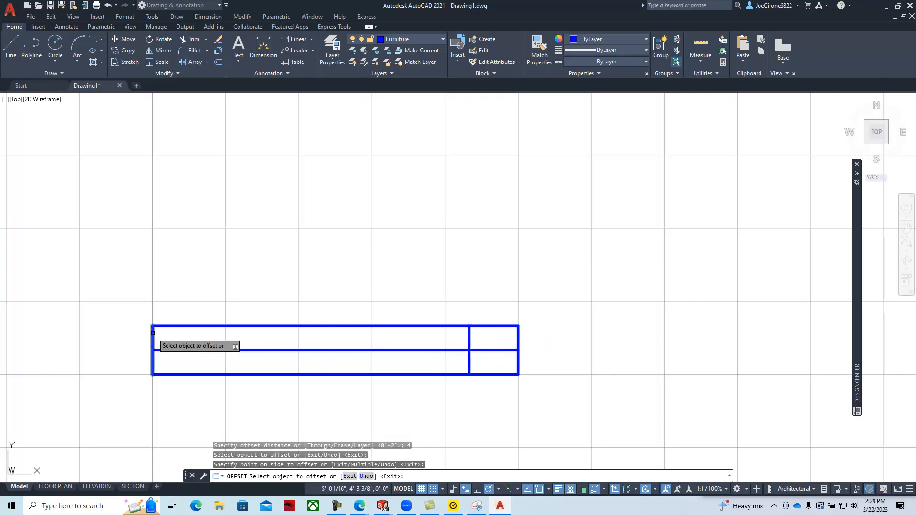
pyautogui.click(150, 332)
pyautogui.click(292, 253)
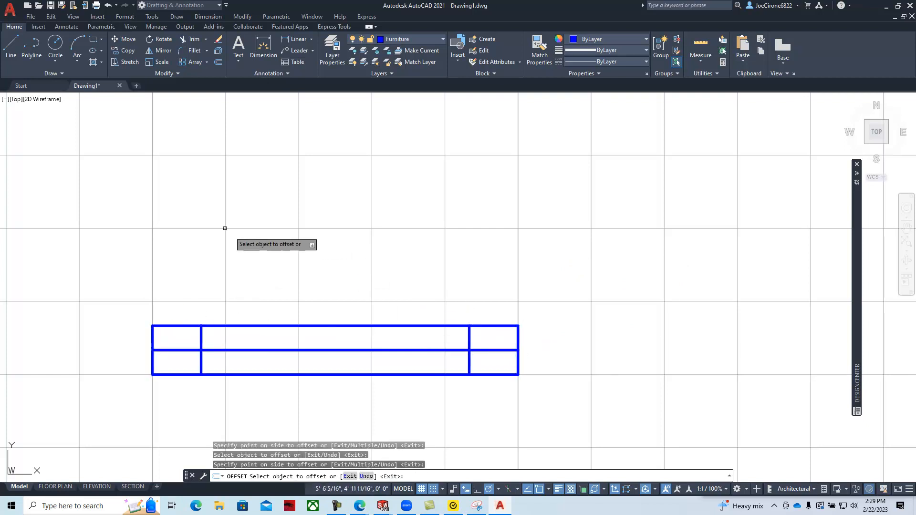
# Trim the base's lower middle segment and the excess inner lines to leave one closed outline with a 4" wide foot at each end.
pyautogui.click(190, 40)
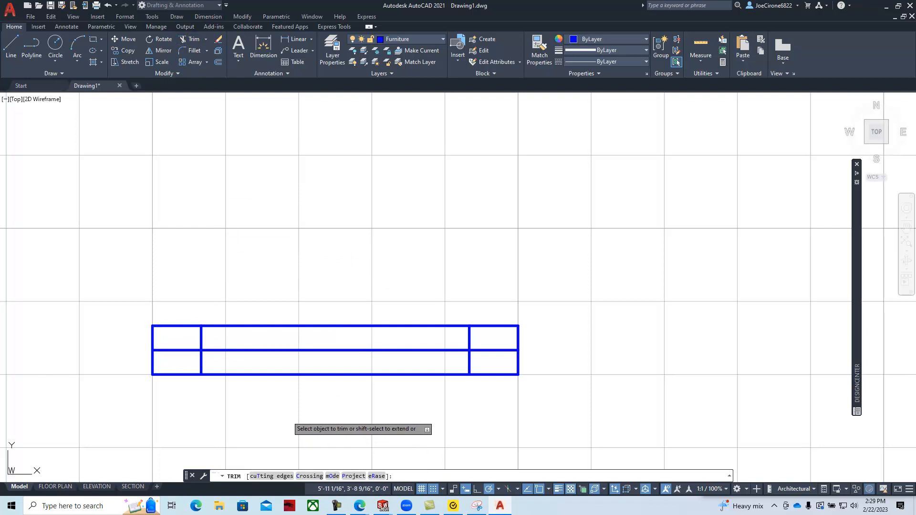
pyautogui.moveTo(288, 418); pyautogui.dragTo(282, 358)
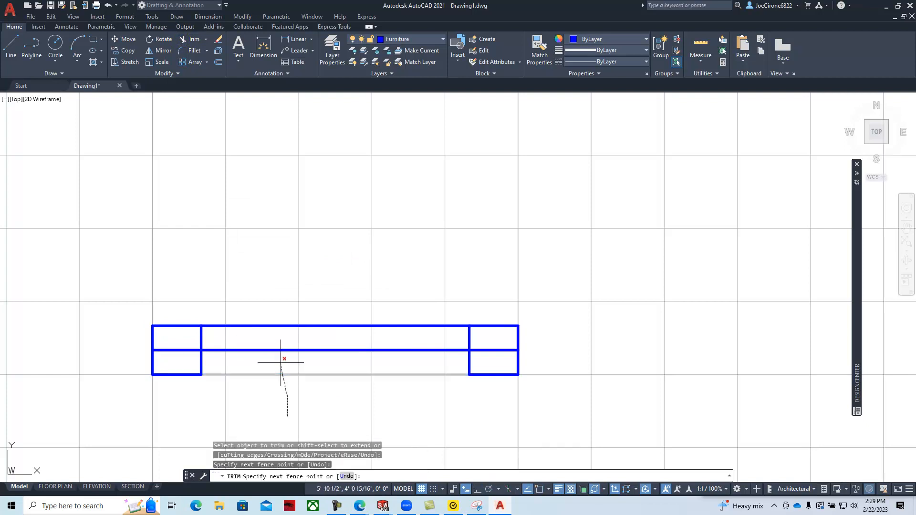
pyautogui.click(176, 351)
pyautogui.click(201, 339)
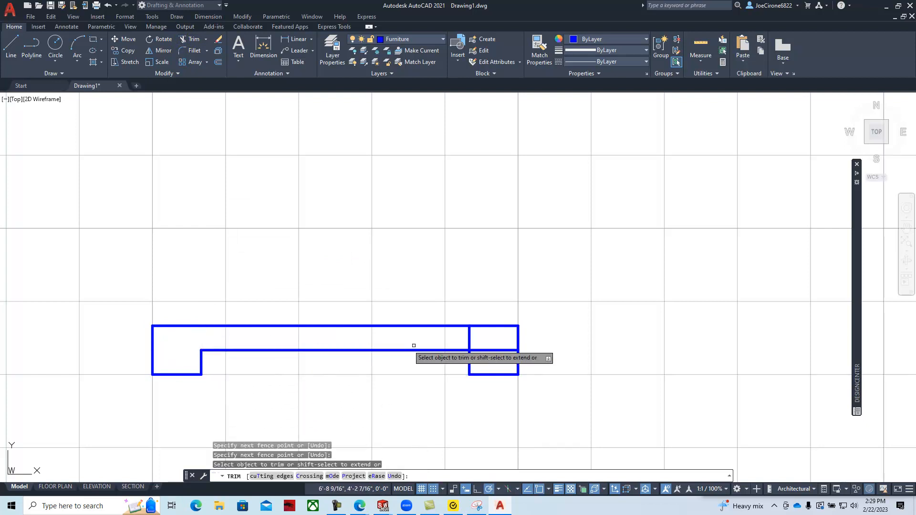
pyautogui.moveTo(493, 340)
pyautogui.mouseDown()
pyautogui.moveTo(492, 358)
pyautogui.moveTo(468, 337)
pyautogui.moveTo(450, 336)
pyautogui.mouseUp()
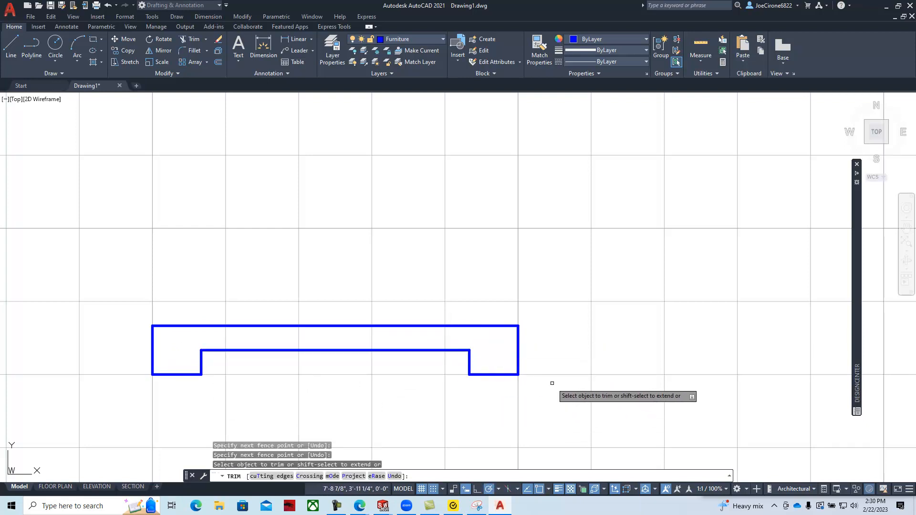
pyautogui.press('Return')
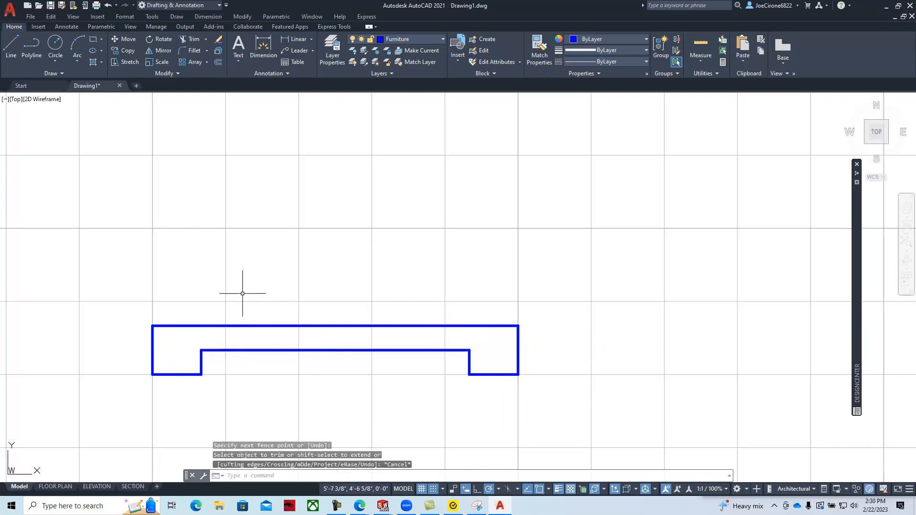
# Switch the model view to SE Isometric, with the whole base outline in view.
pyautogui.click(16, 100)
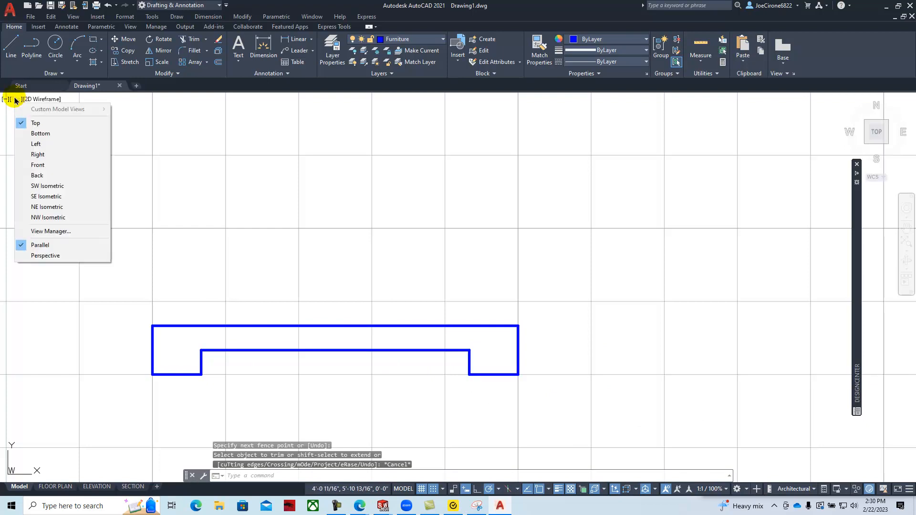
pyautogui.click(35, 196)
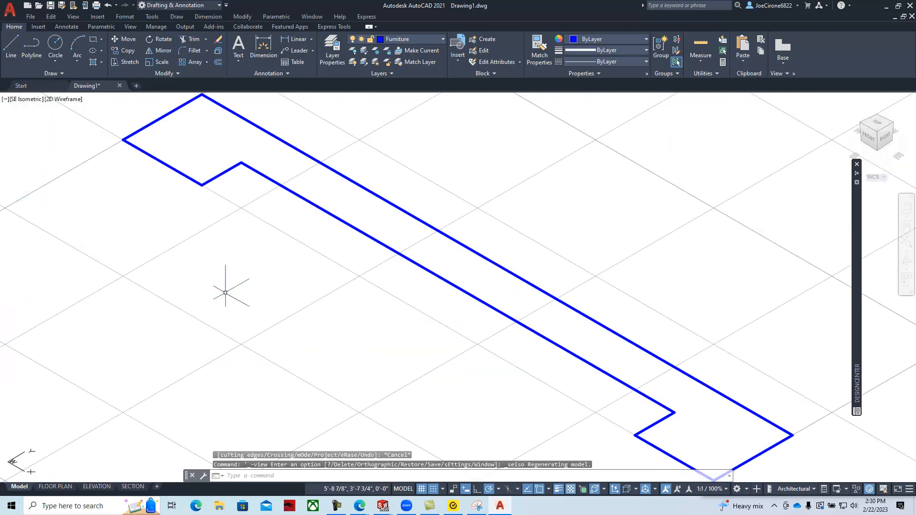
pyautogui.scroll(-2, 276, 265)
pyautogui.moveTo(417, 210); pyautogui.dragTo(358, 254, button='middle')
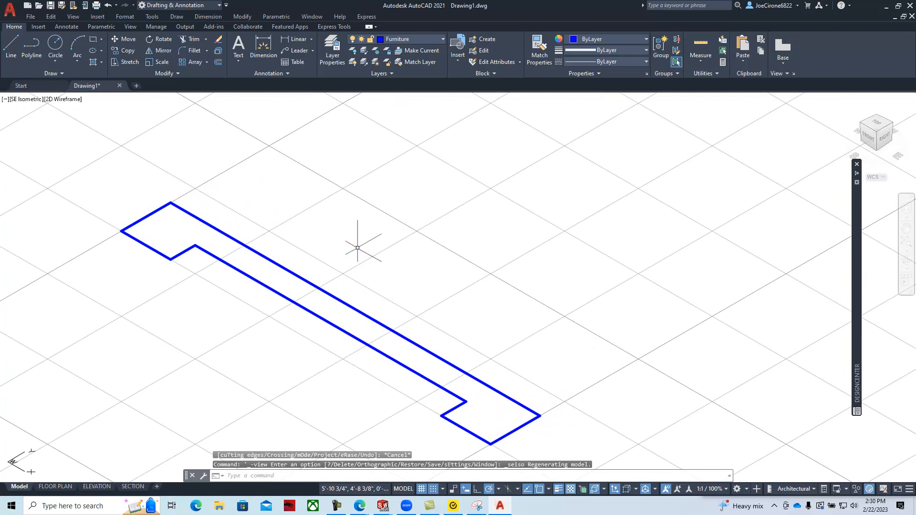
# Create a 3D Furniture layer based on the Furniture layer, with color 152, and make it current.
pyautogui.click(332, 51)
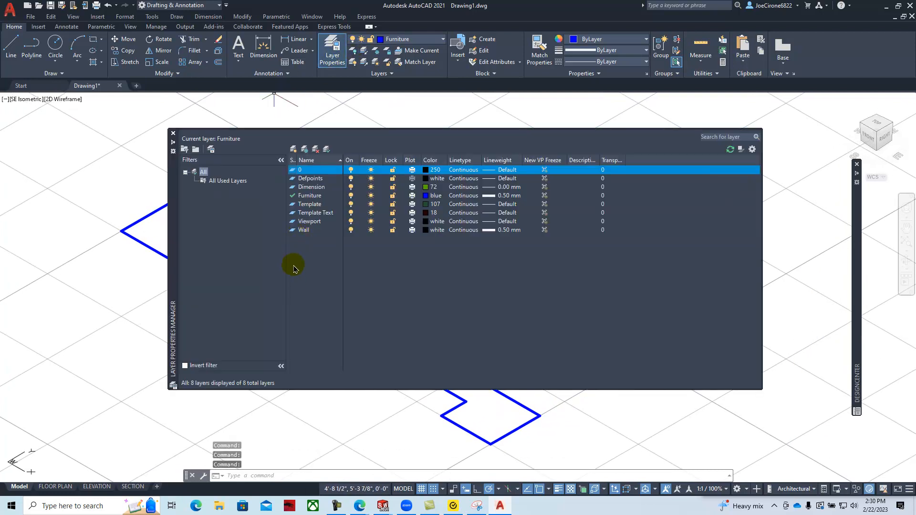
pyautogui.click(310, 196)
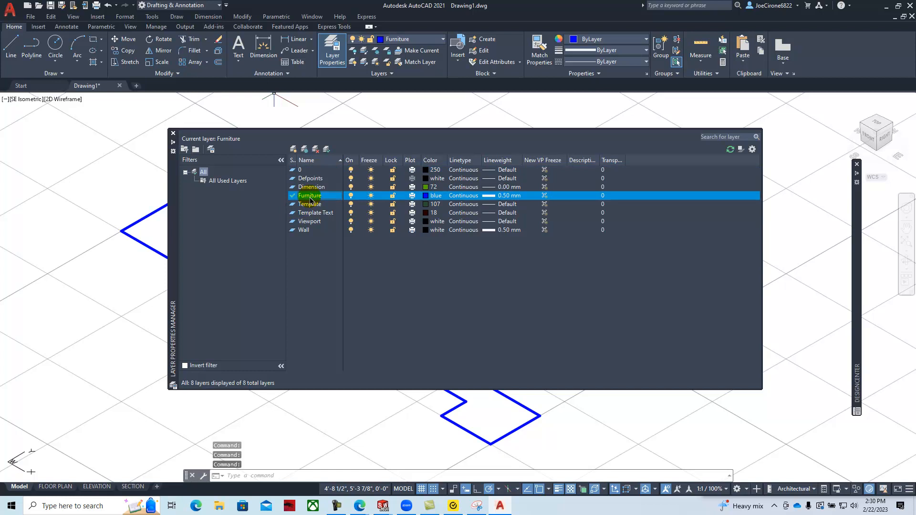
pyautogui.click(294, 149)
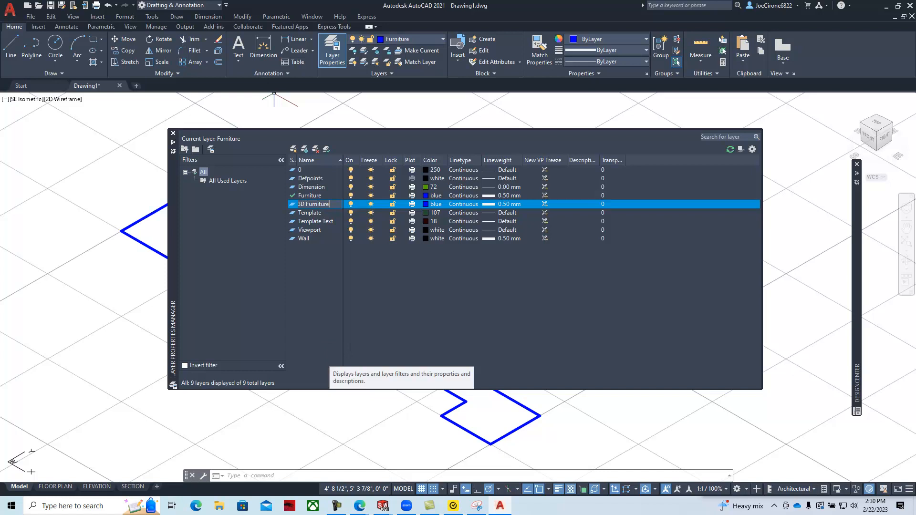
pyautogui.click(426, 205)
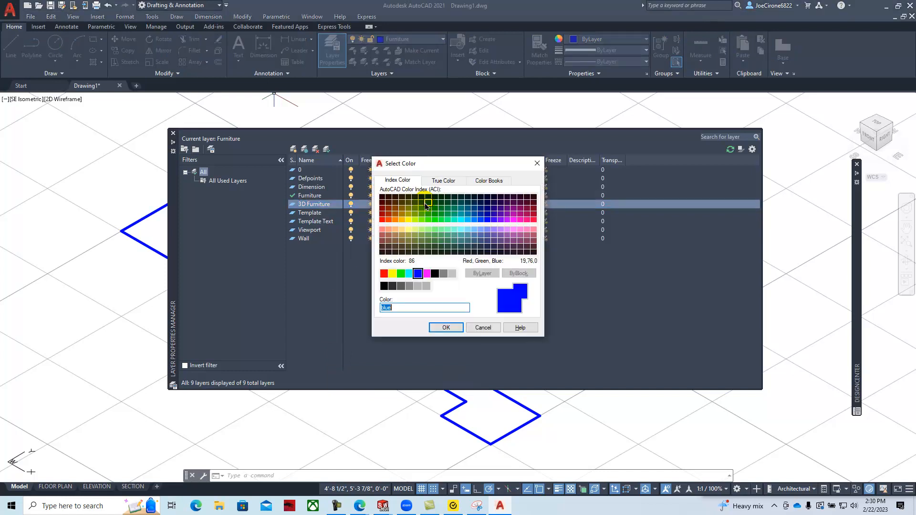
pyautogui.click(475, 217)
pyautogui.click(444, 324)
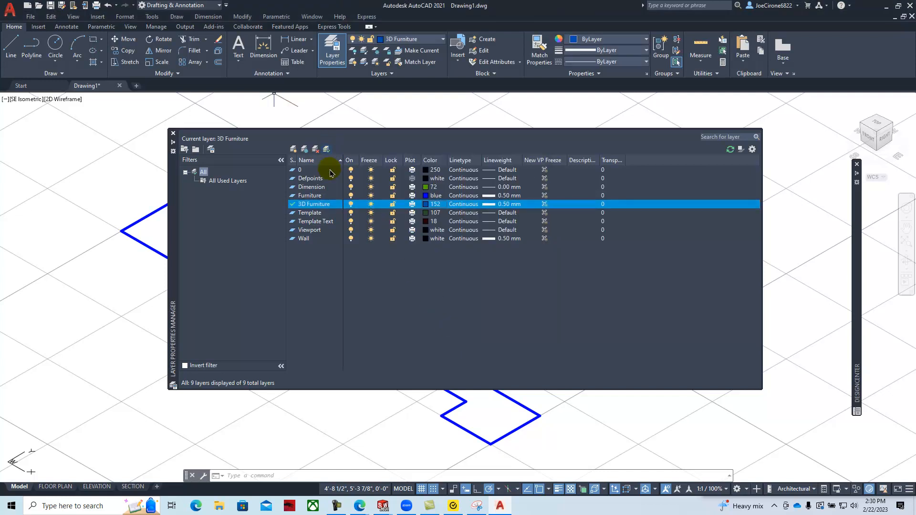
pyautogui.click(173, 134)
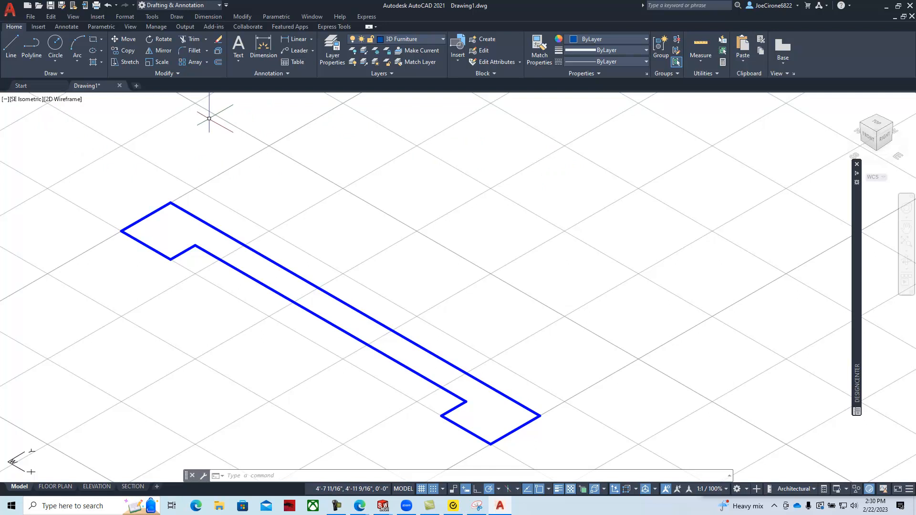
# Display AutoCAD's Modeling toolbar.
pyautogui.click(151, 16)
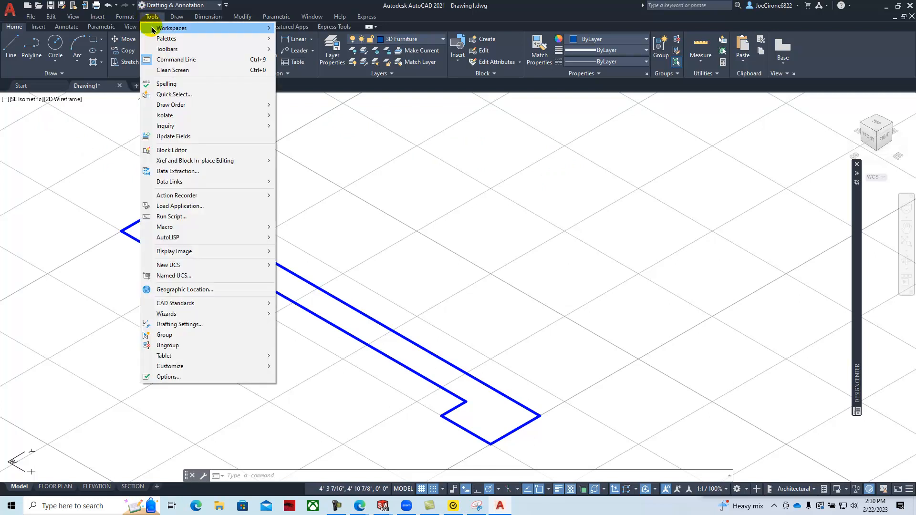
pyautogui.moveTo(158, 49)
pyautogui.moveTo(302, 50)
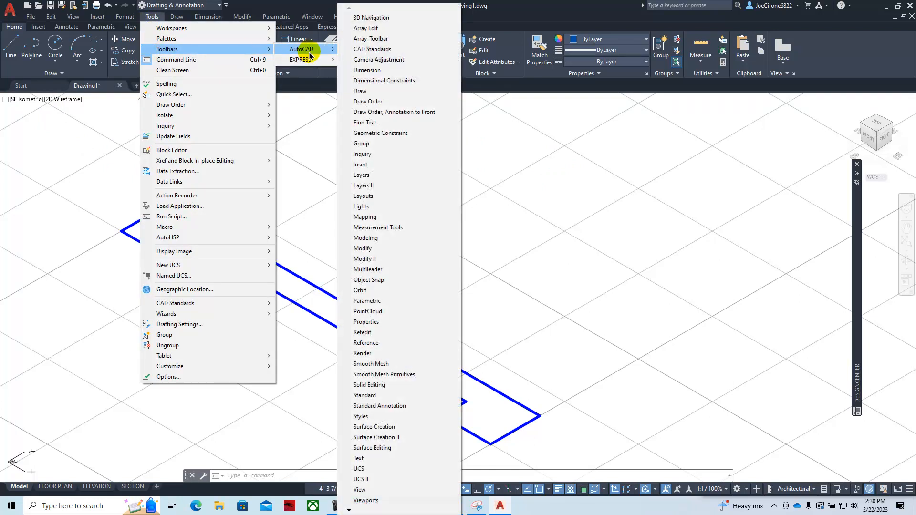
pyautogui.click(412, 246)
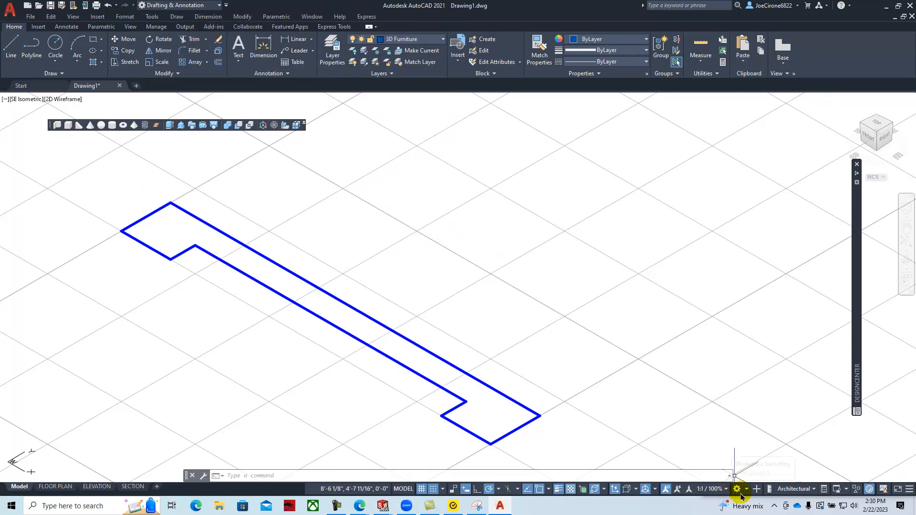
# Extrude the area enclosed by the table base outline 4" upward with Presspull.
pyautogui.click(181, 126)
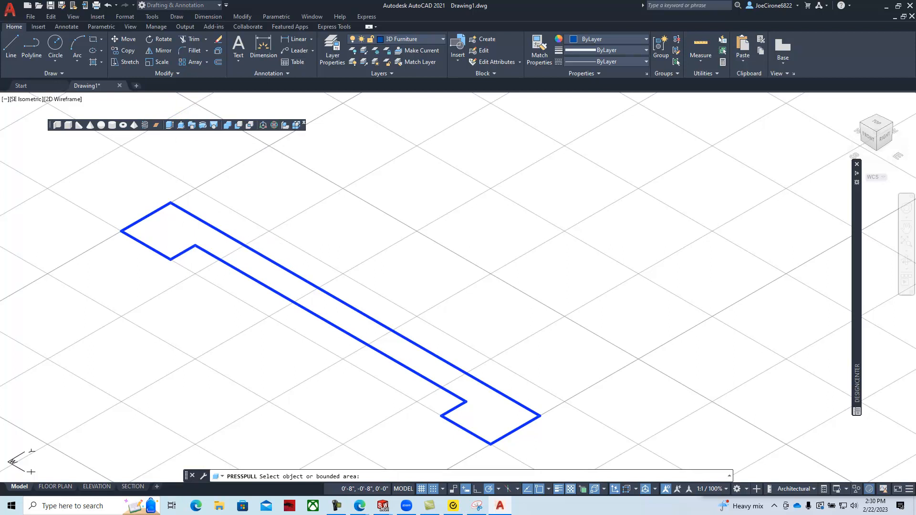
pyautogui.click(171, 232)
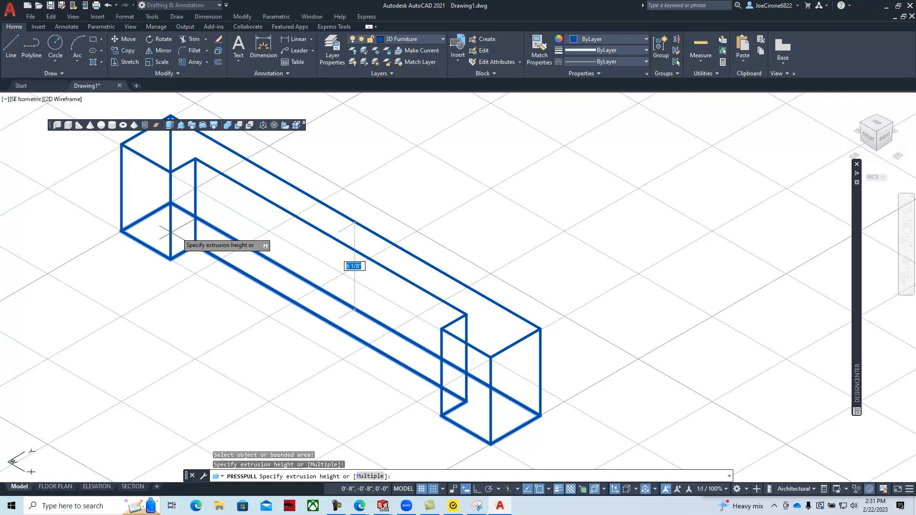
pyautogui.write('4')
pyautogui.press('Return')
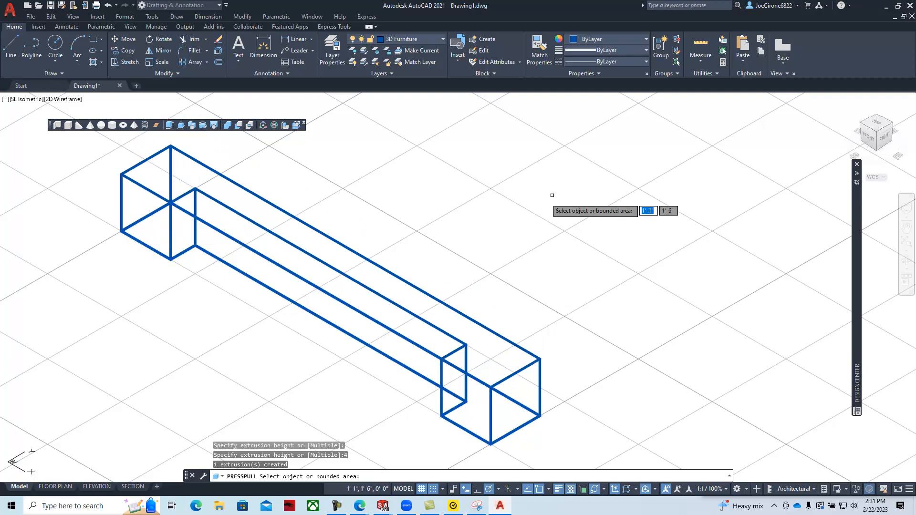
pyautogui.press('Return')
# Set the visual style to Conceptual, with the whole base solid centered in view.
pyautogui.click(58, 100)
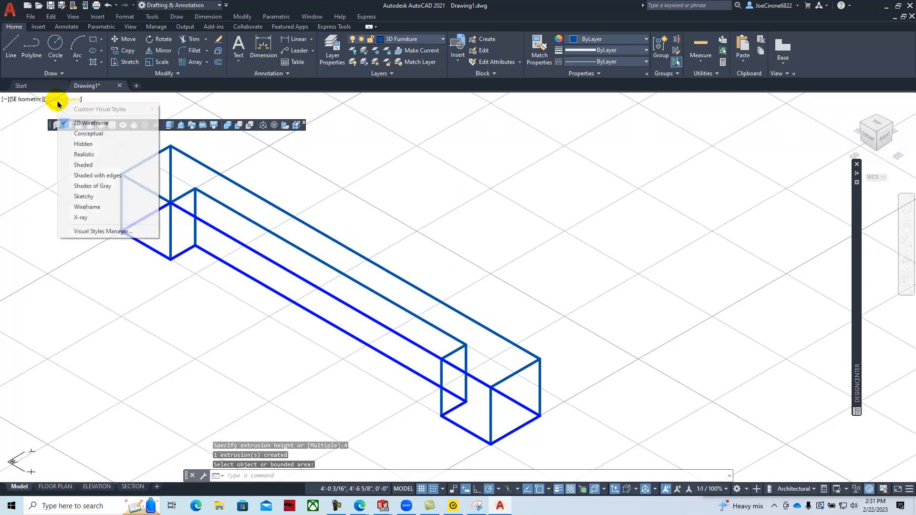
pyautogui.click(69, 133)
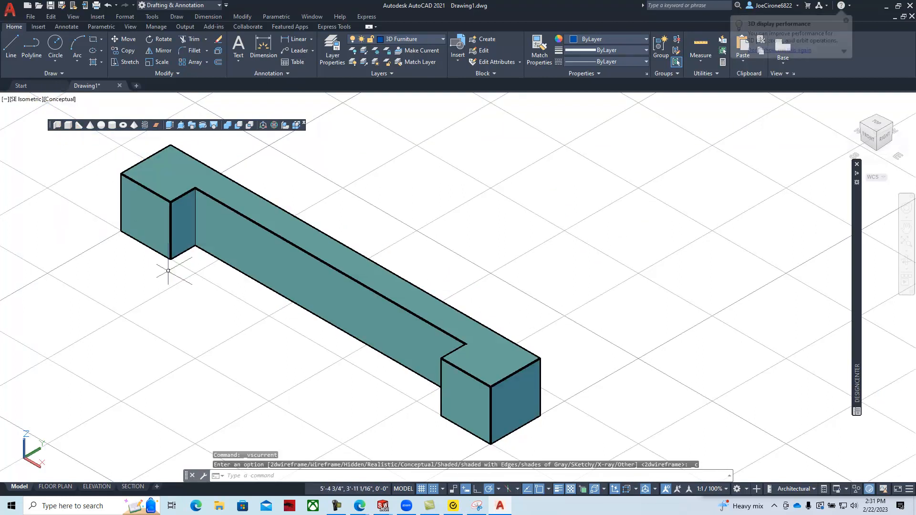
pyautogui.scroll(-4, 266, 316)
pyautogui.scroll(2, 266, 316)
pyautogui.moveTo(266, 317)
pyautogui.mouseDown(button='middle')
pyautogui.moveTo(299, 294)
pyautogui.moveTo(376, 271)
pyautogui.mouseUp(button='middle')
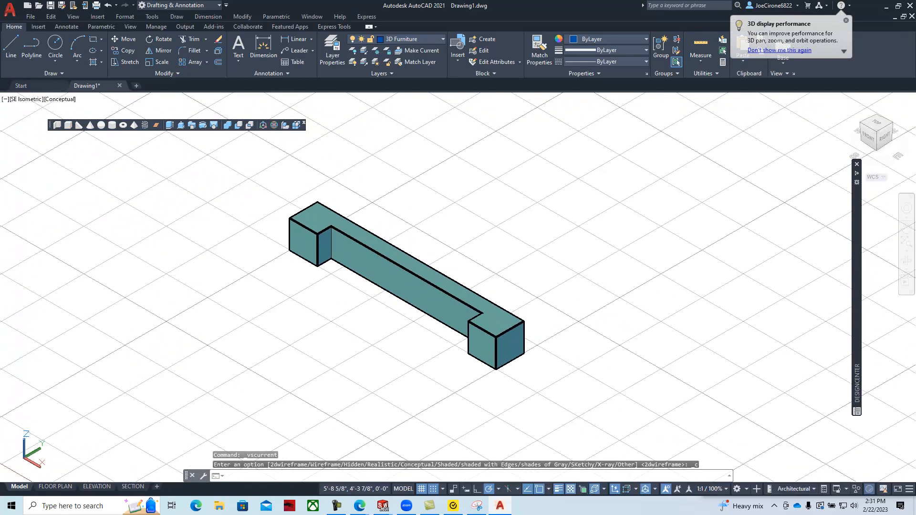
# Use 3D Rotate to stand the base solid upright on its feet, turning it around the X axis through its lower corner.
pyautogui.click(274, 126)
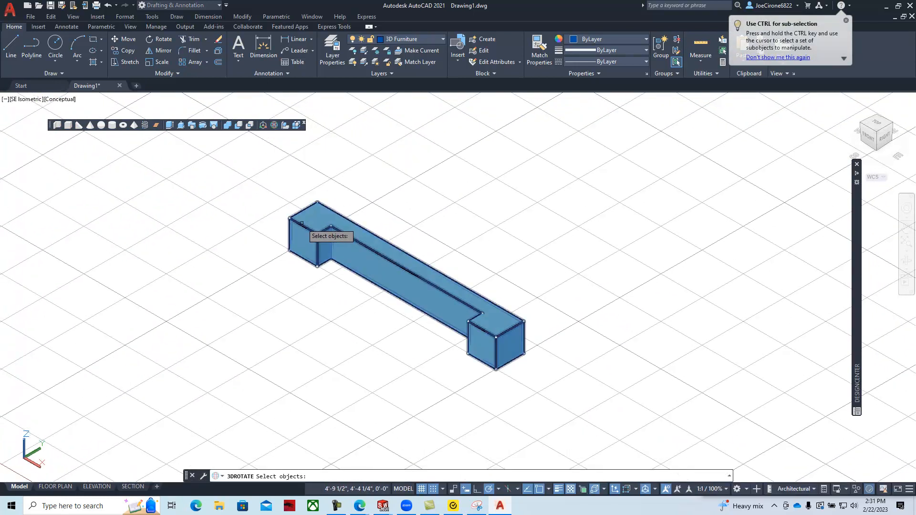
pyautogui.click(301, 224)
pyautogui.press('Return')
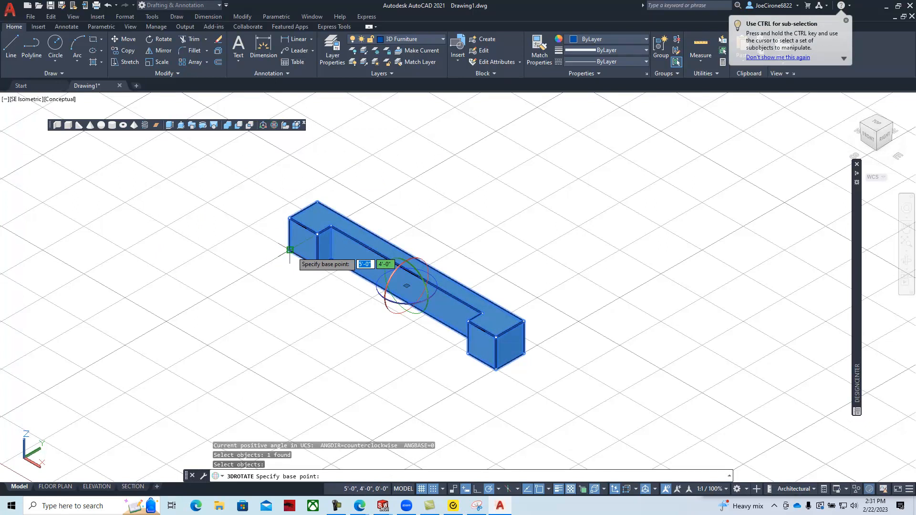
pyautogui.click(290, 249)
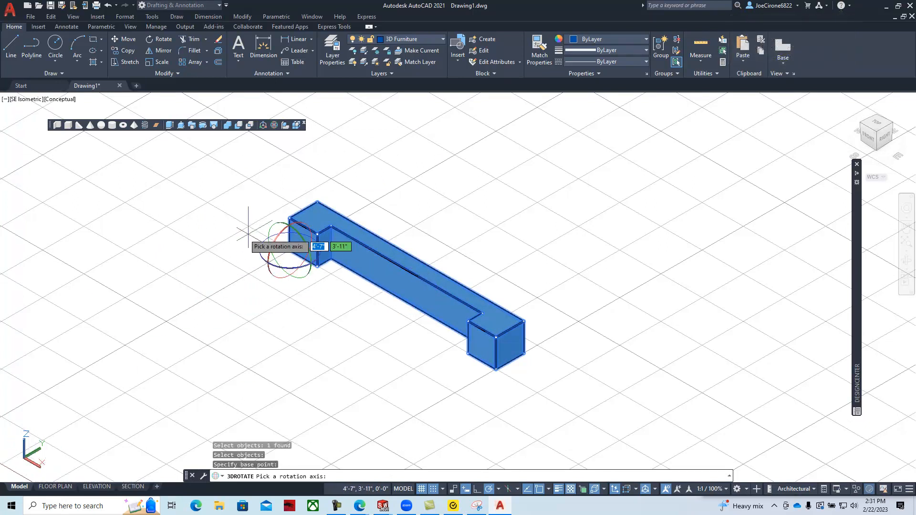
pyautogui.click(275, 238)
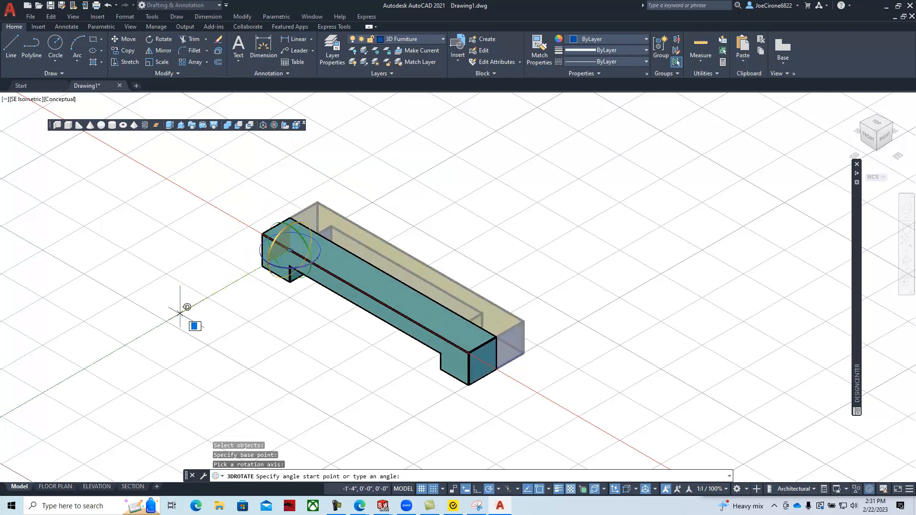
pyautogui.click(180, 314)
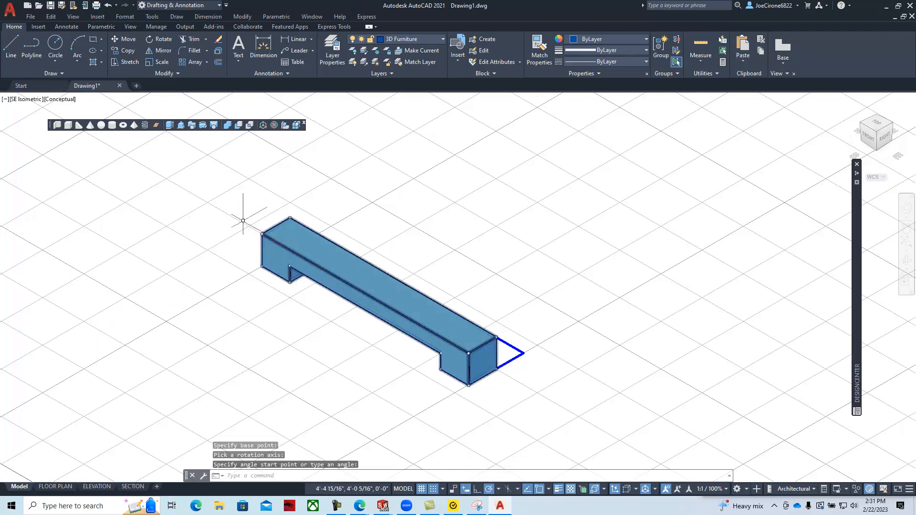
# Copy the upright base beam to open space behind the original, about 2'-1" away.
pyautogui.click(125, 50)
pyautogui.click(387, 292)
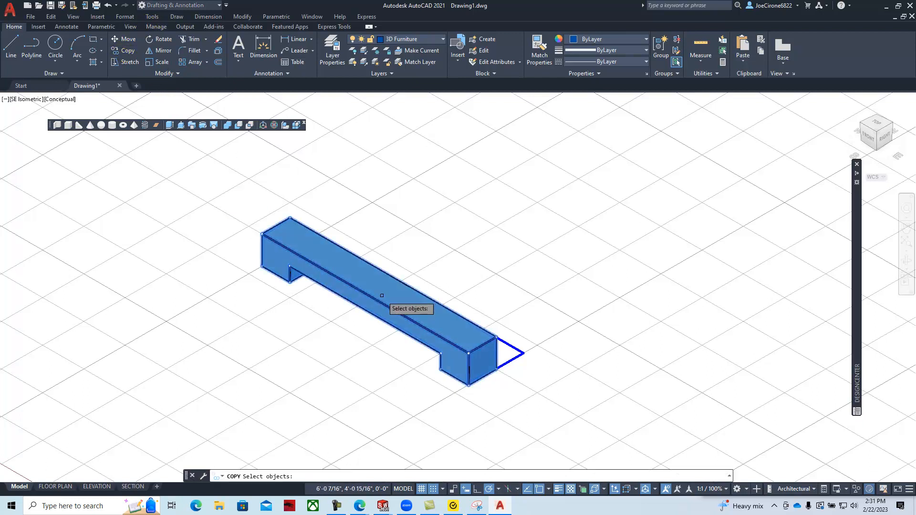
pyautogui.press('Return')
pyautogui.click(381, 285)
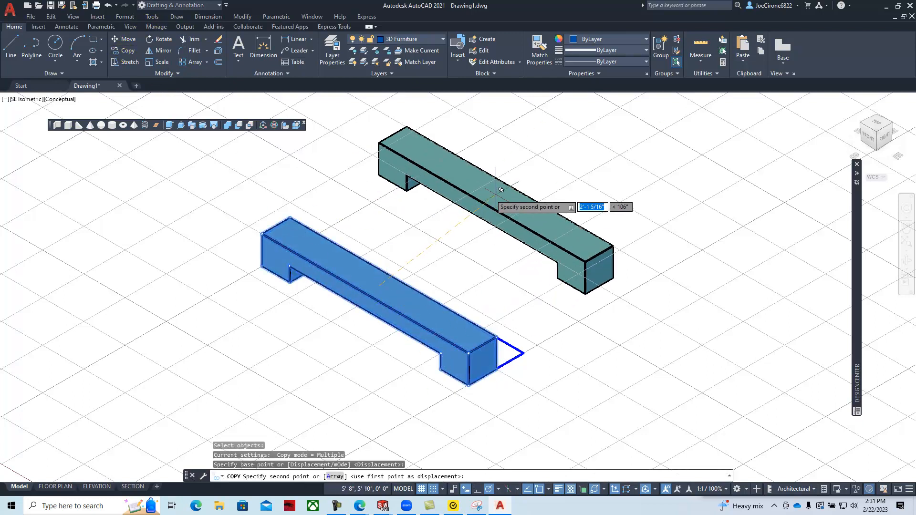
pyautogui.click(500, 189)
pyautogui.press('Escape')
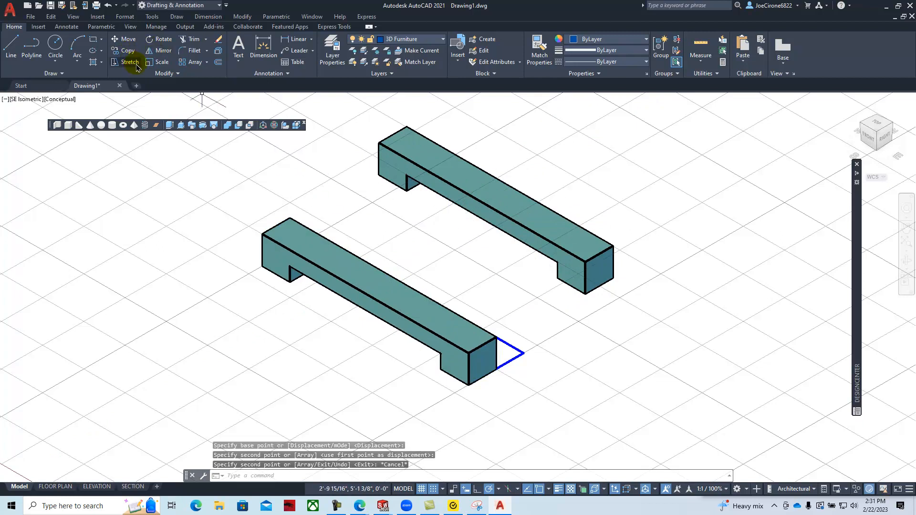
# Rotate the copied beam 90° in plan about the center of its top face.
pyautogui.click(160, 39)
pyautogui.click(489, 186)
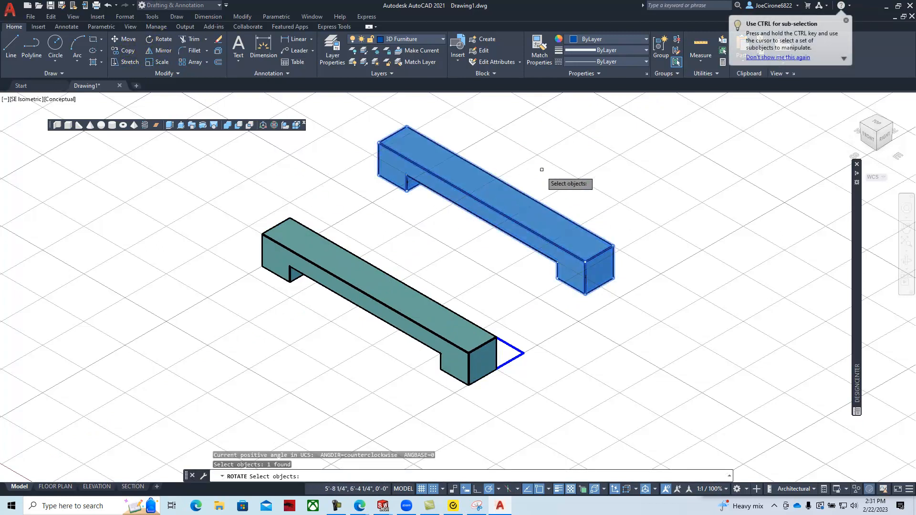
pyautogui.press('Return')
pyautogui.click(496, 195)
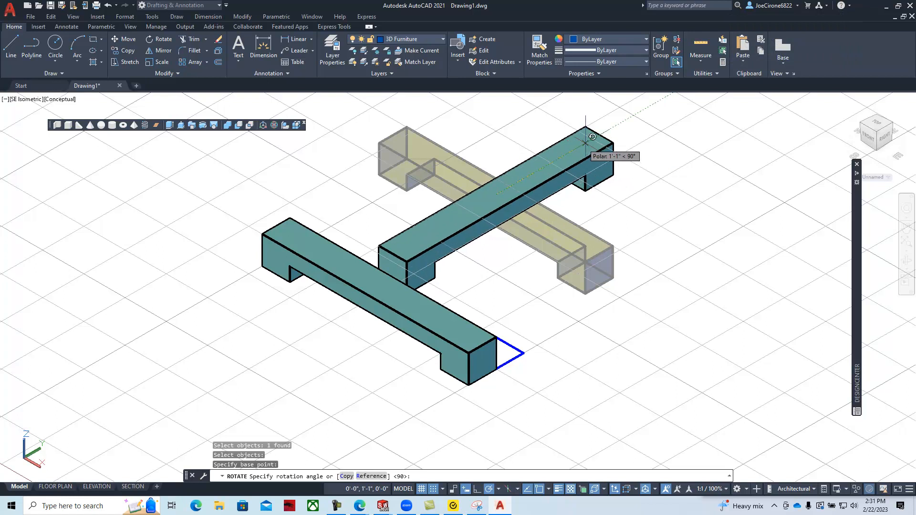
pyautogui.click(620, 123)
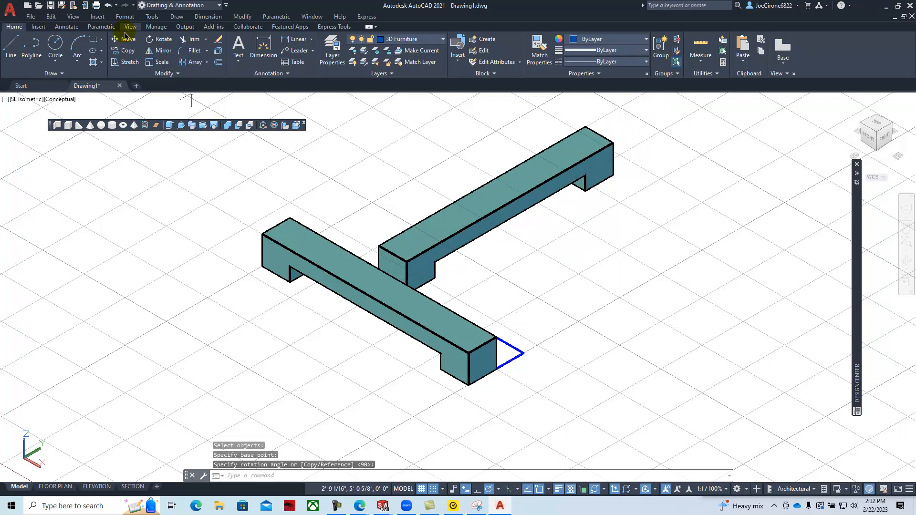
# Move the rotated beam by its top center onto the original beam's top center, forming a cross-shaped base.
pyautogui.click(131, 45)
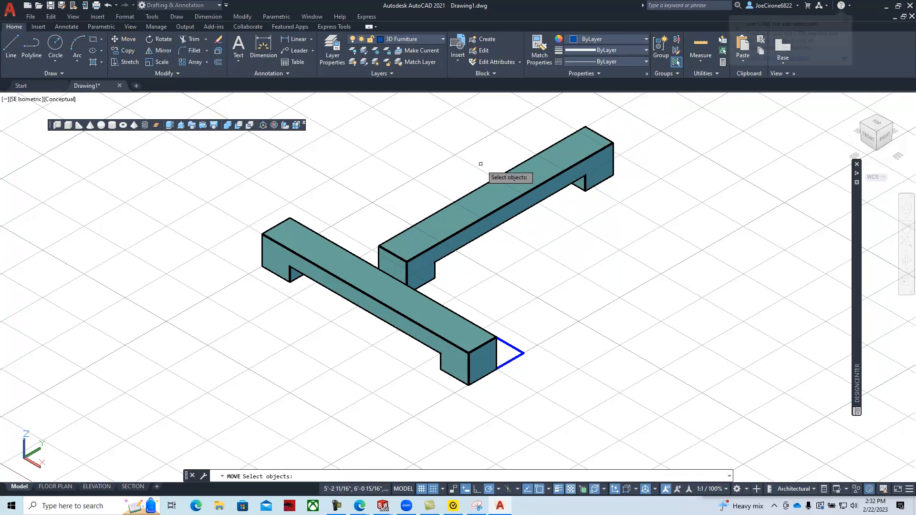
pyautogui.click(498, 196)
pyautogui.press('Return')
pyautogui.click(496, 195)
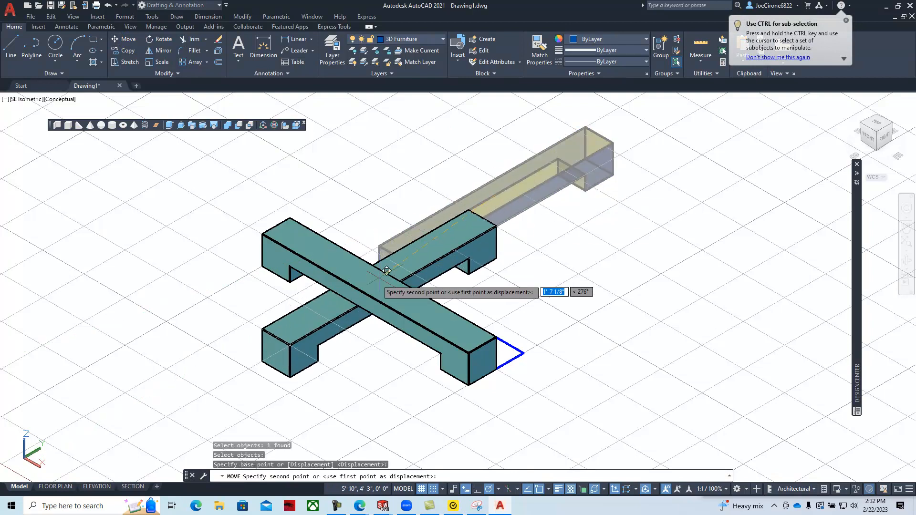
pyautogui.click(372, 284)
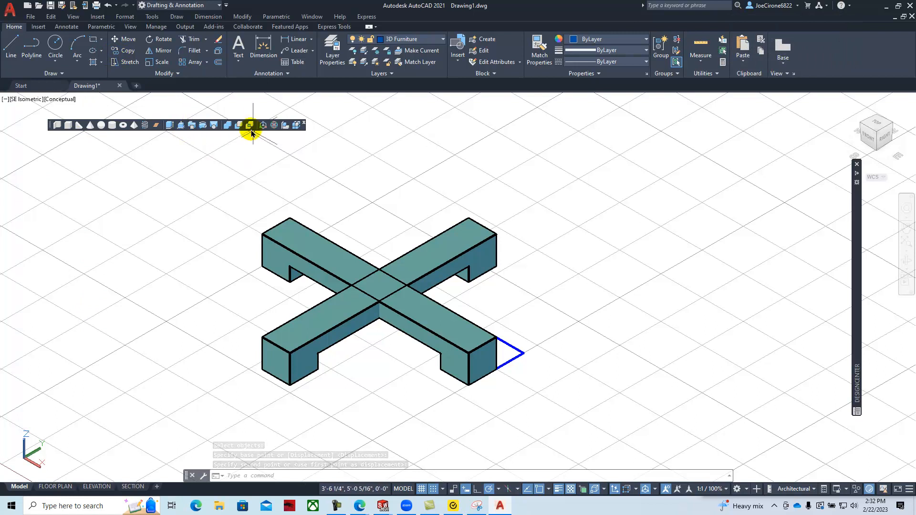
# Union the two crossing beams into one solid.
pyautogui.click(227, 126)
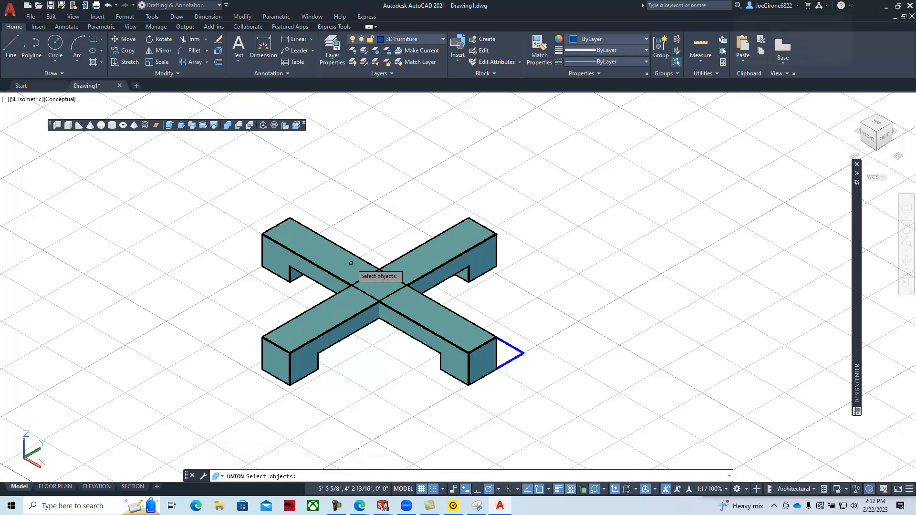
pyautogui.click(407, 270)
pyautogui.click(353, 263)
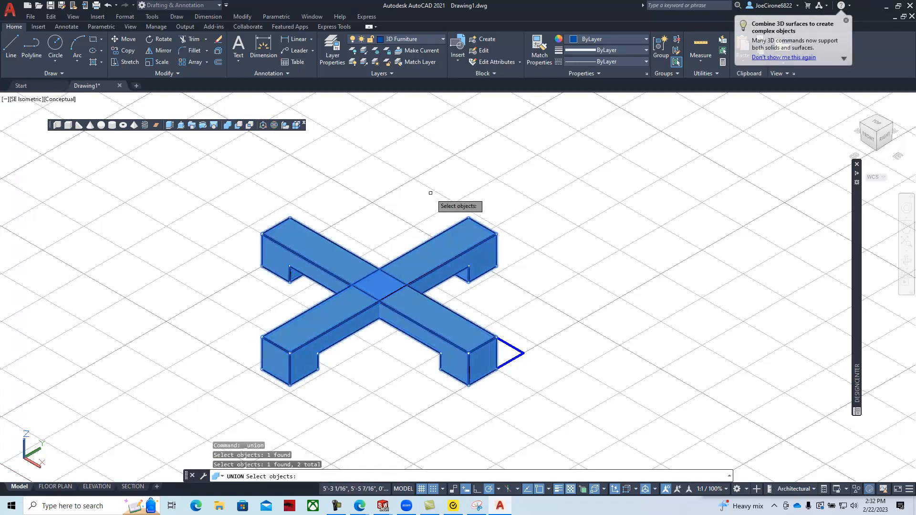
pyautogui.press('Return')
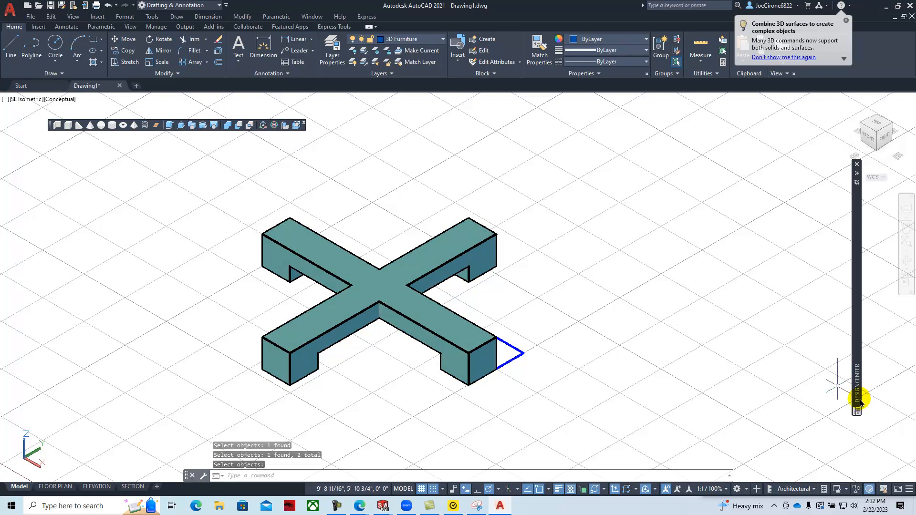
# Check the round plate in the reference drawing and draw a circle 12" in diameter in open space beside the base.
pyautogui.moveTo(915, 78); pyautogui.dragTo(486, 82)
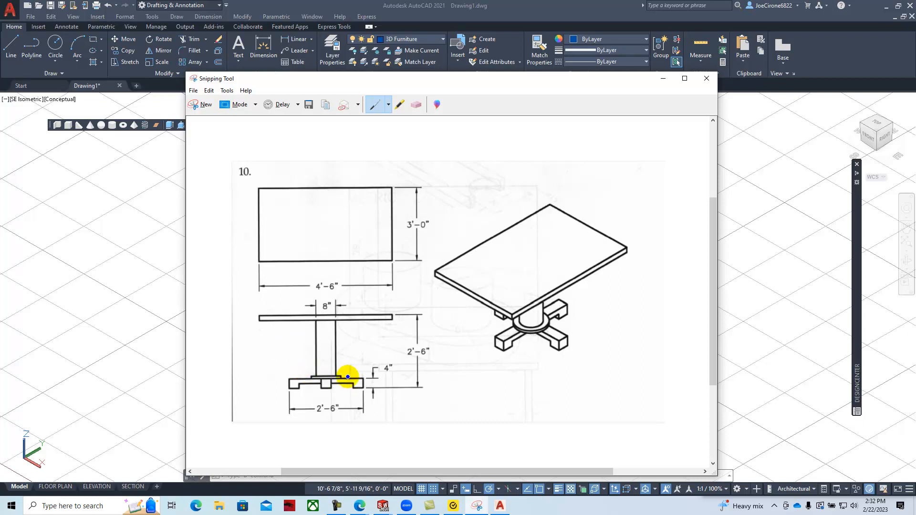
pyautogui.moveTo(351, 79); pyautogui.dragTo(915, 78)
pyautogui.click(57, 59)
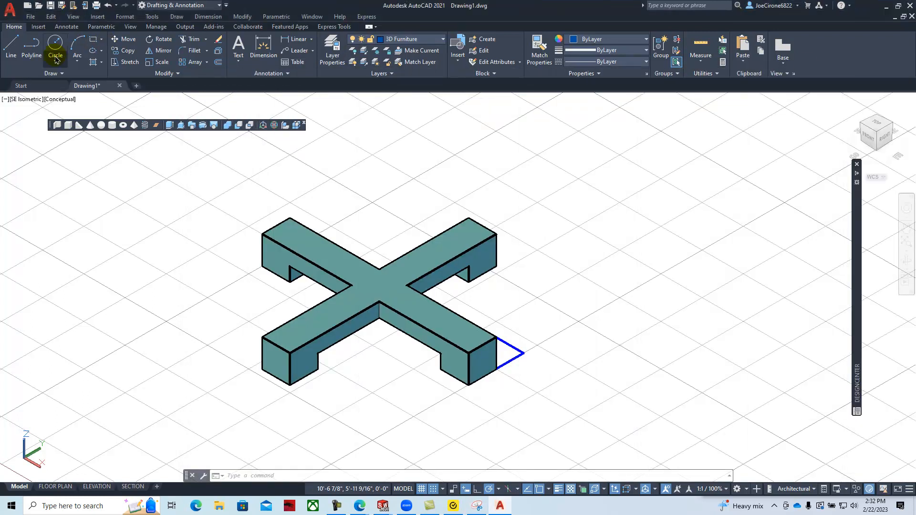
pyautogui.click(58, 64)
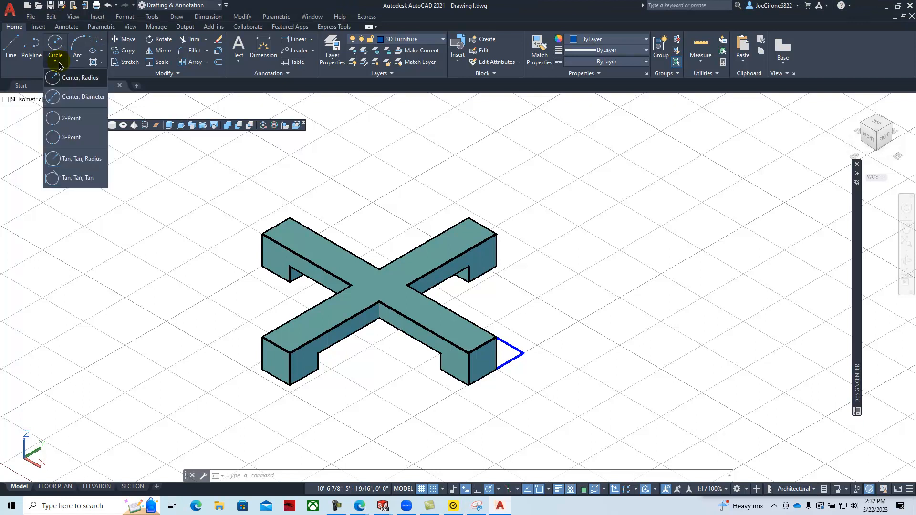
pyautogui.click(76, 96)
pyautogui.click(661, 297)
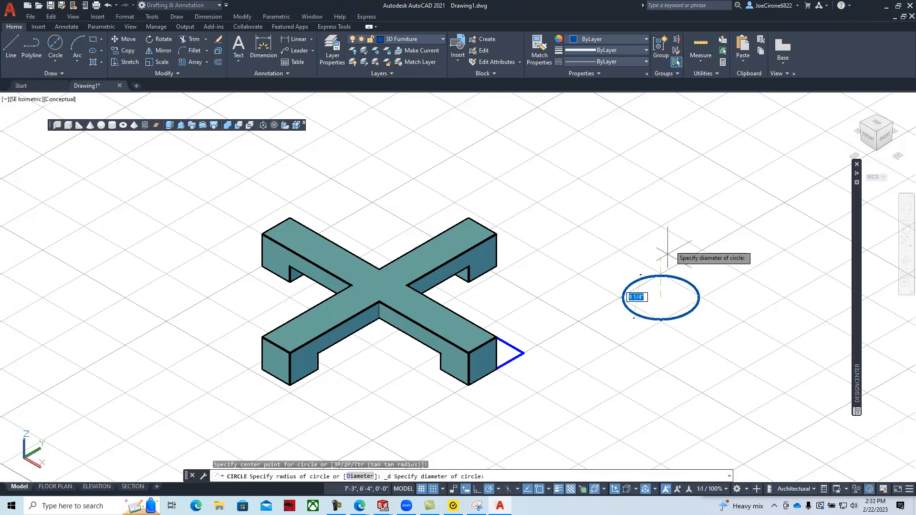
pyautogui.write('1')
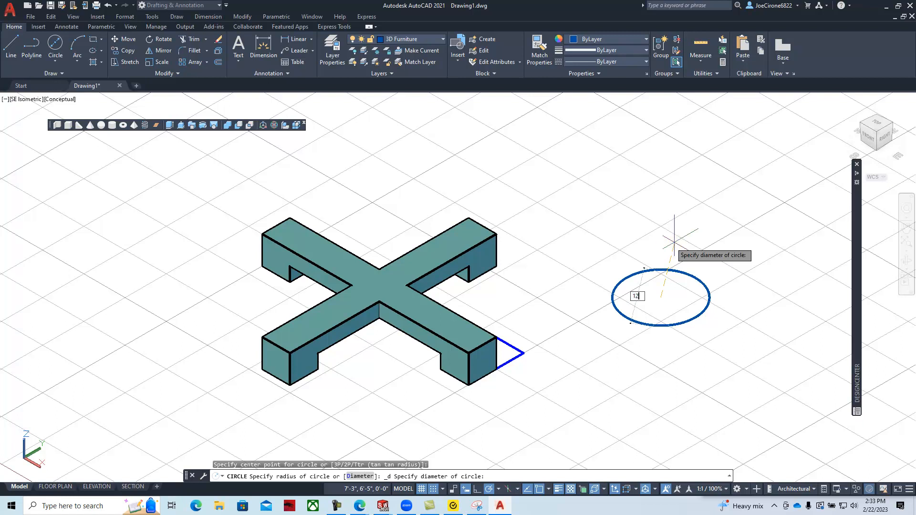
pyautogui.write('2')
pyautogui.press('Return')
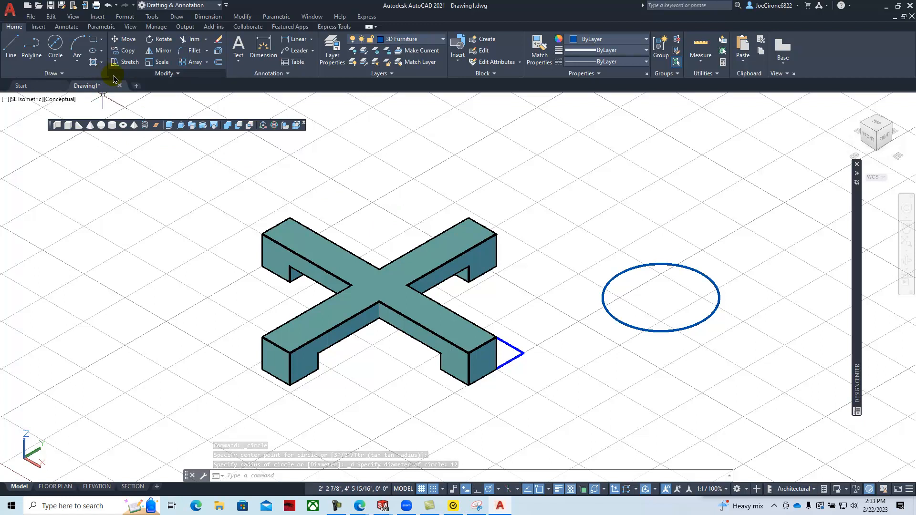
# Extrude the 12" circle to a height of 1".
pyautogui.click(170, 126)
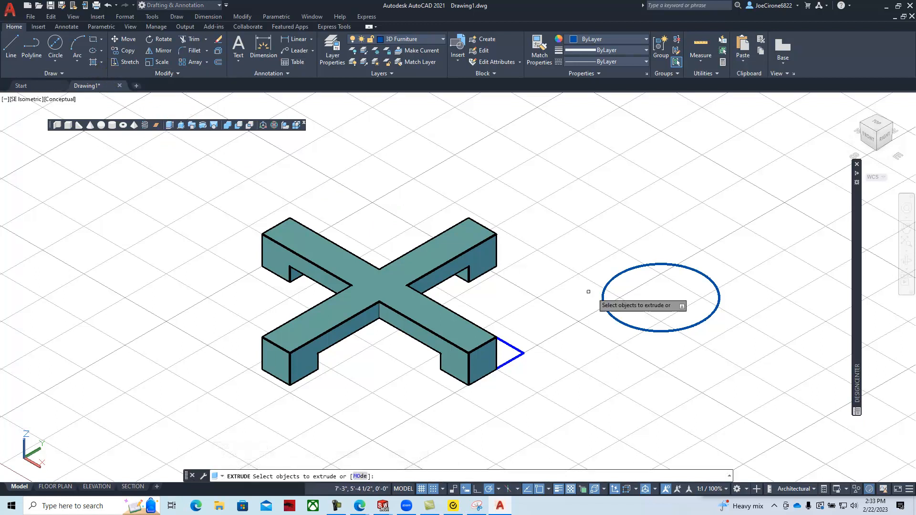
pyautogui.click(621, 270)
pyautogui.rightClick(638, 262)
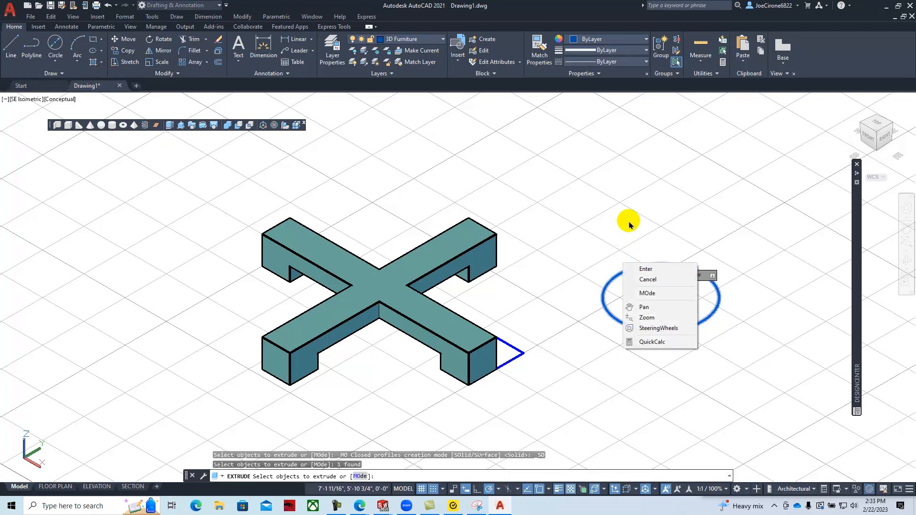
pyautogui.click(640, 265)
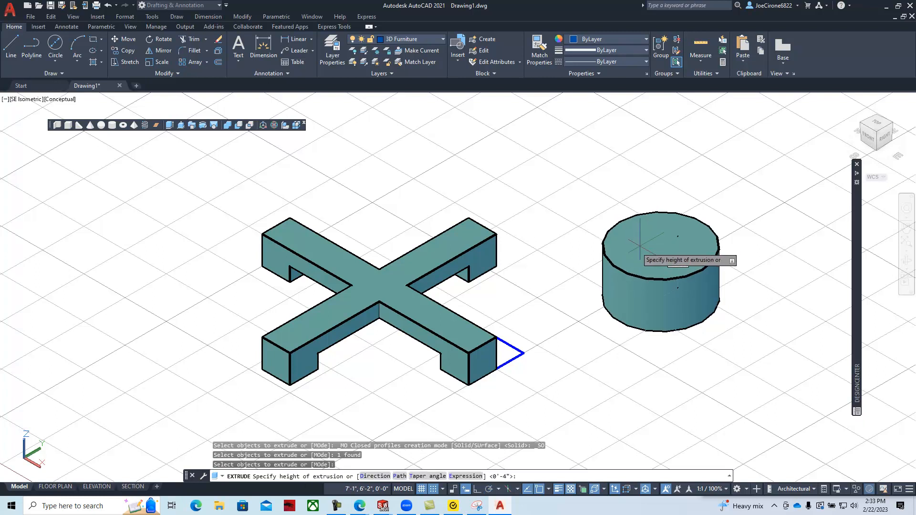
pyautogui.write('1')
pyautogui.press('Return')
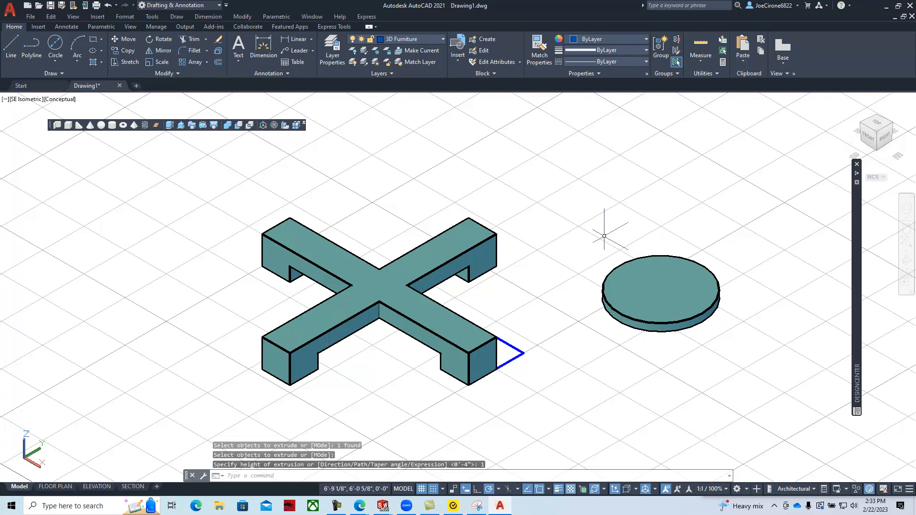
# In 2D Wireframe style with snap and grid off, move the disc by its bottom center to the middle of the cross-shaped base.
pyautogui.click(57, 99)
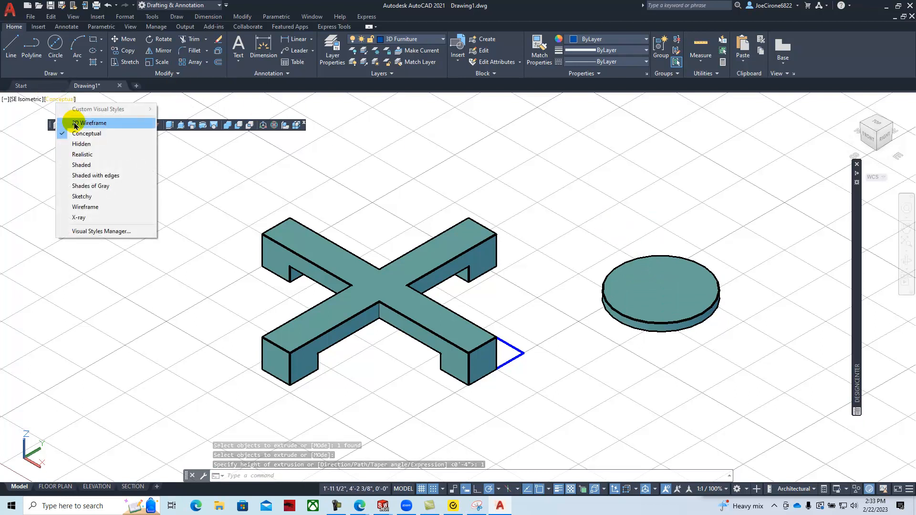
pyautogui.click(71, 123)
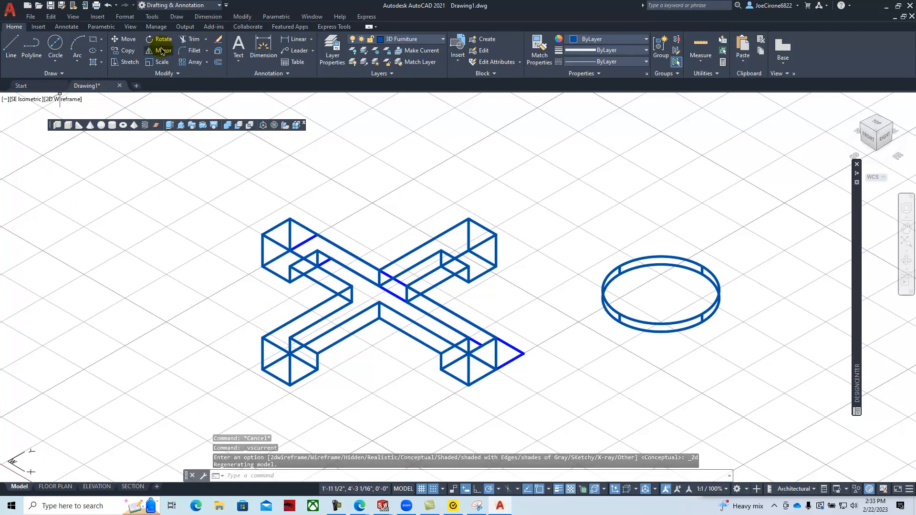
pyautogui.click(125, 39)
pyautogui.click(664, 253)
pyautogui.click(657, 275)
pyautogui.press('Return')
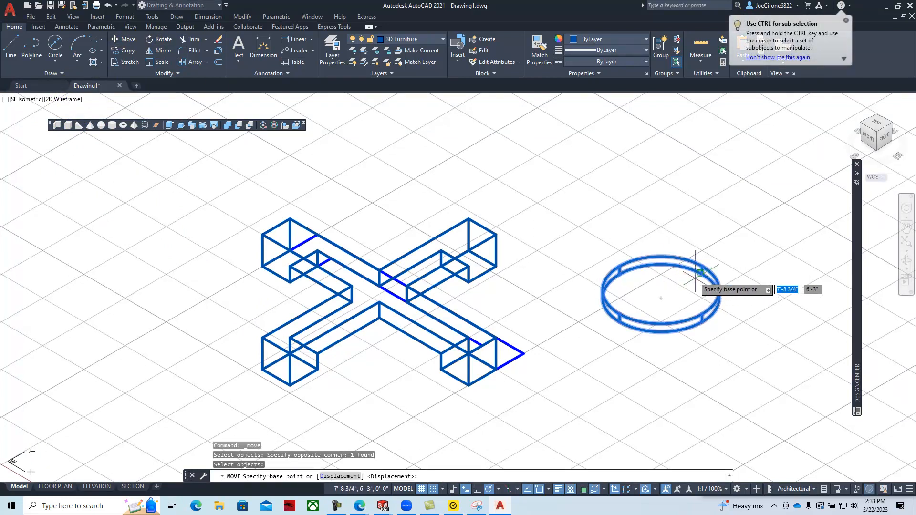
pyautogui.click(660, 297)
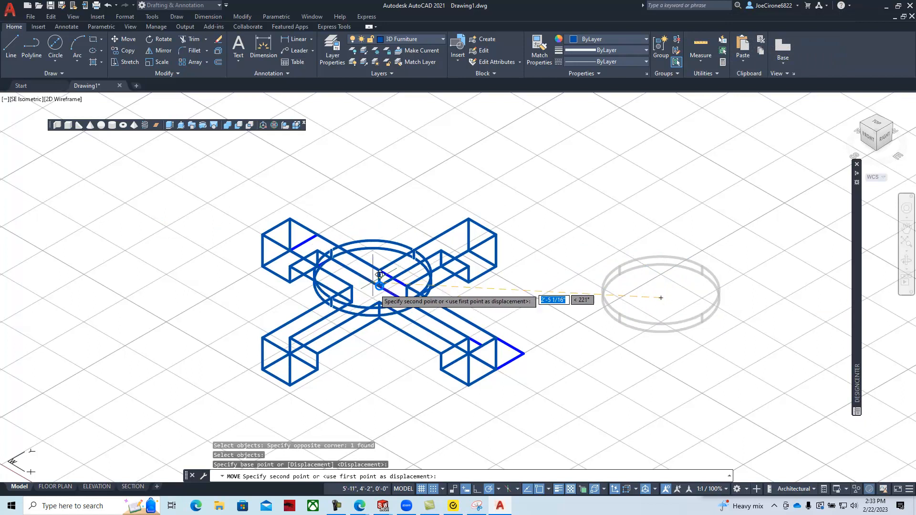
pyautogui.scroll(6, 377, 264)
pyautogui.scroll(-2, 365, 267)
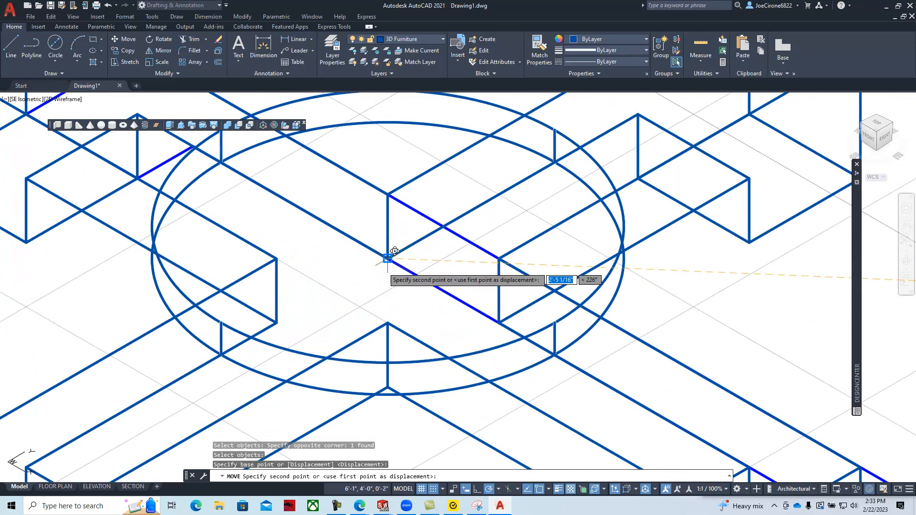
pyautogui.scroll(-2, 366, 272)
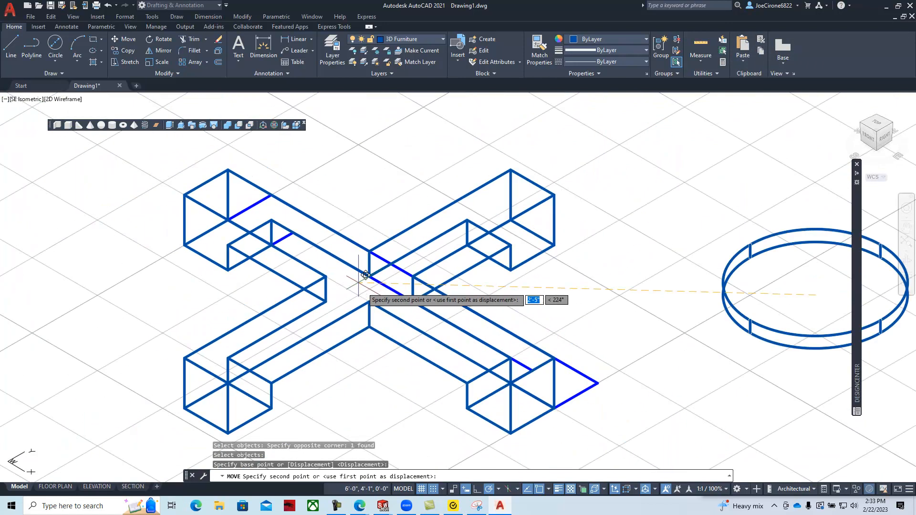
pyautogui.click(432, 489)
pyautogui.click(421, 489)
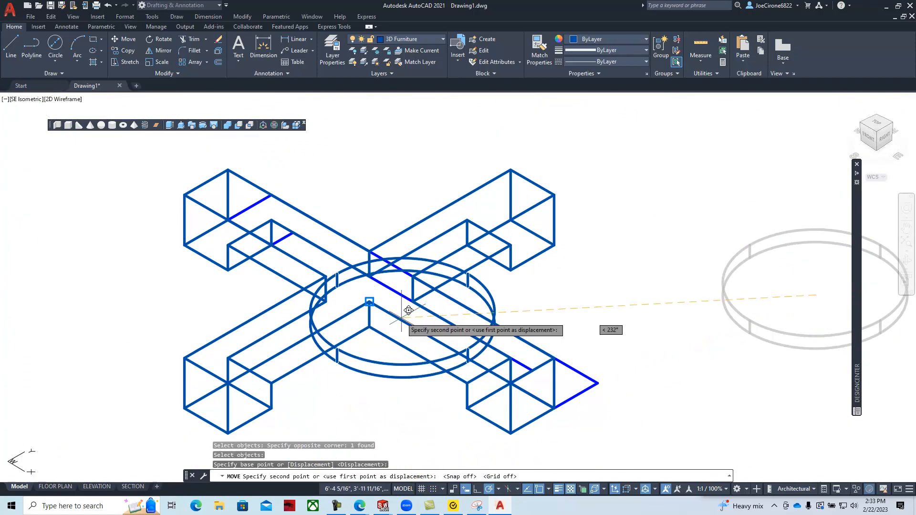
pyautogui.click(369, 270)
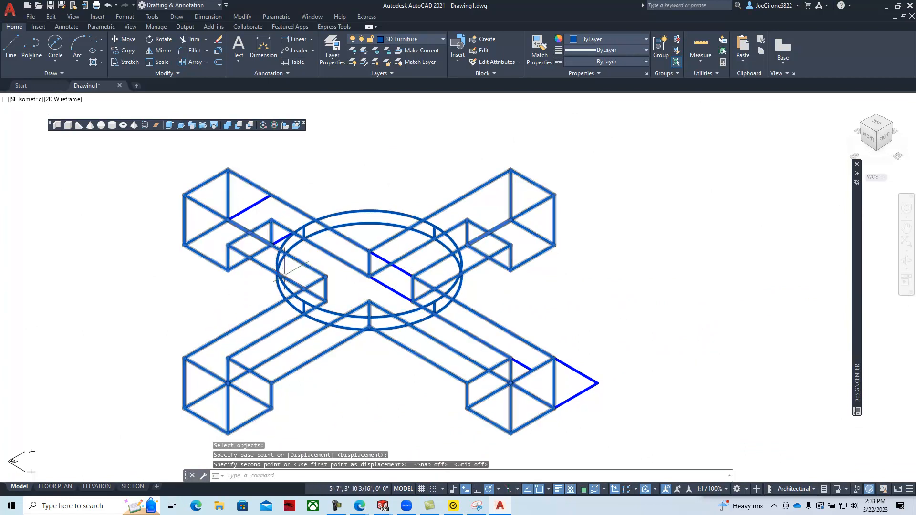
# Check the disc's position on the cross-shaped base in the top view, then return to the SE Isometric view.
pyautogui.click(26, 100)
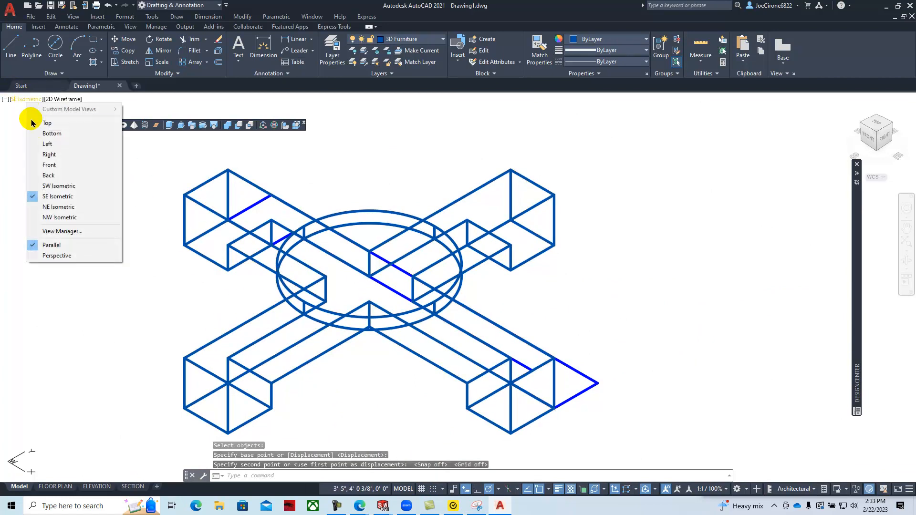
pyautogui.click(38, 125)
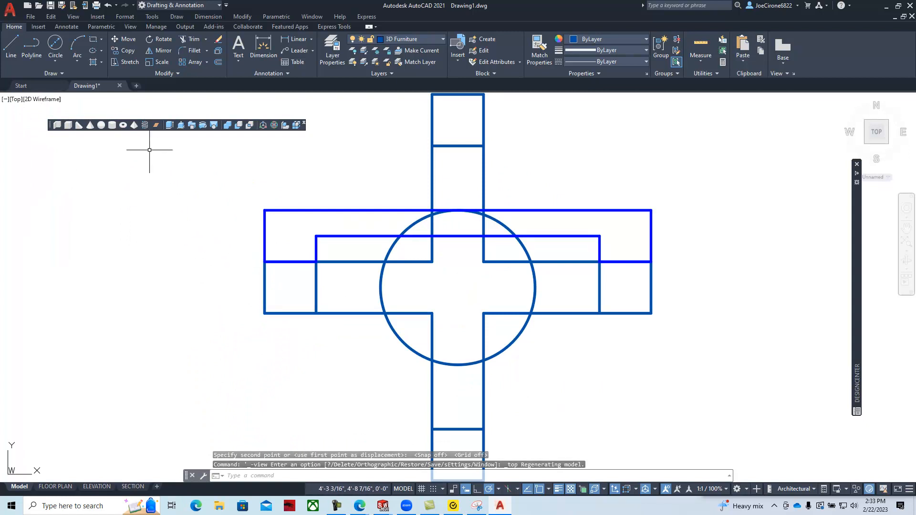
pyautogui.click(15, 100)
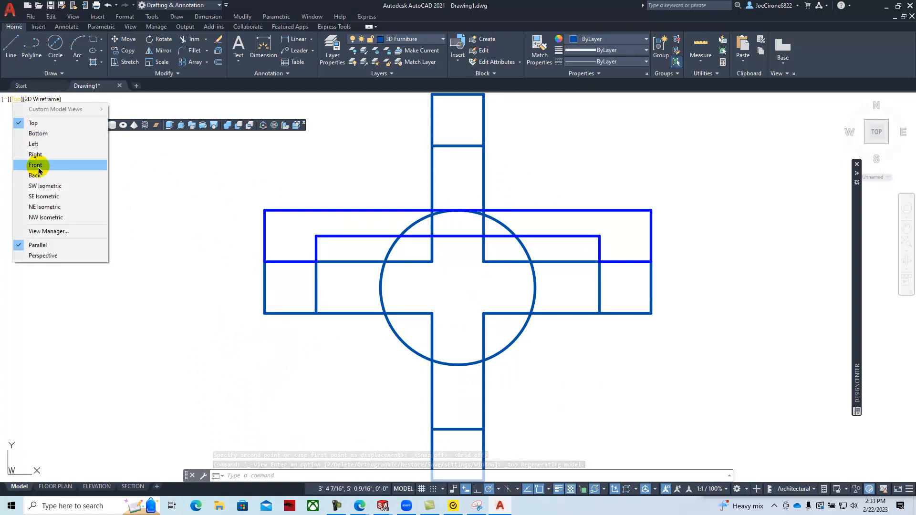
pyautogui.click(43, 196)
pyautogui.scroll(-2, 296, 198)
pyautogui.scroll(2, 255, 224)
pyautogui.moveTo(282, 210); pyautogui.dragTo(214, 239, button='middle')
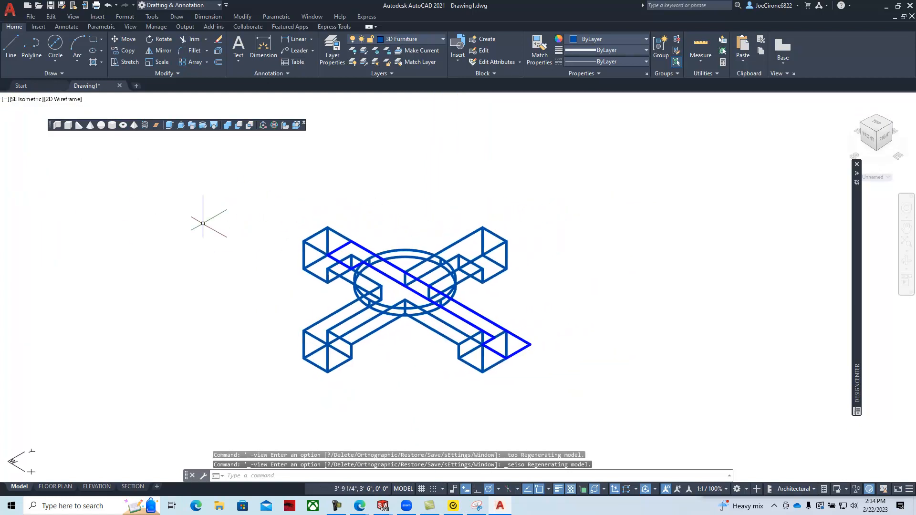
# Move the cross-shaped base and the disc together into open space, off the original beam outline.
pyautogui.click(125, 40)
pyautogui.click(508, 245)
pyautogui.click(427, 250)
pyautogui.press('Return')
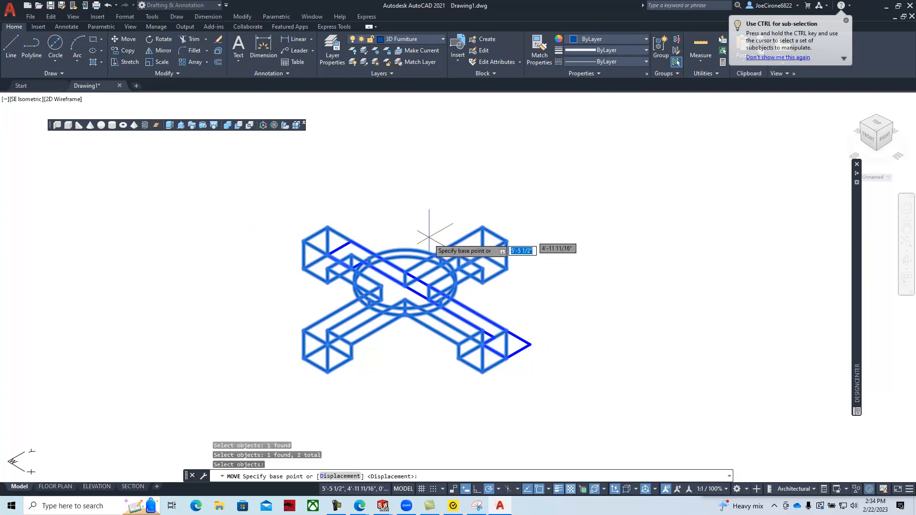
pyautogui.click(405, 285)
pyautogui.click(669, 230)
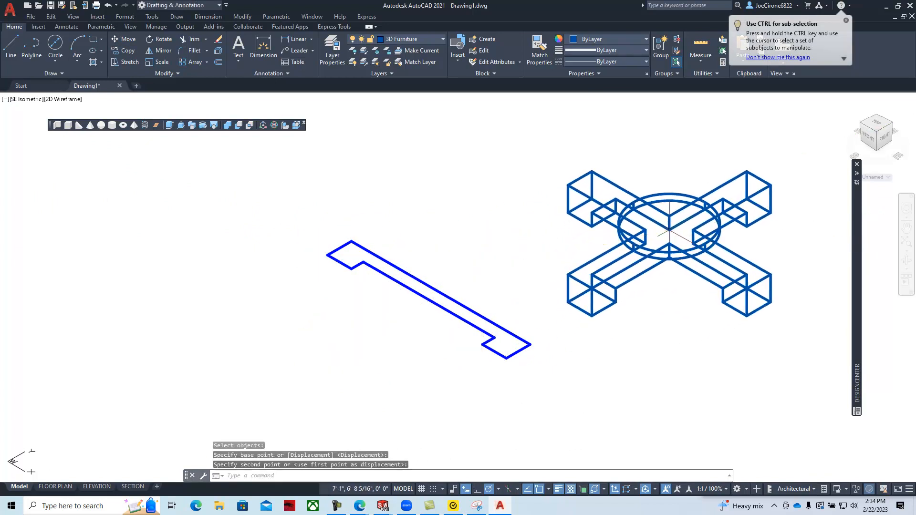
pyautogui.moveTo(496, 273)
pyautogui.mouseDown(button='middle')
pyautogui.moveTo(218, 307)
pyautogui.moveTo(197, 288)
pyautogui.moveTo(200, 266)
pyautogui.moveTo(160, 268)
pyautogui.mouseUp(button='middle')
pyautogui.moveTo(134, 297); pyautogui.dragTo(141, 298, button='middle')
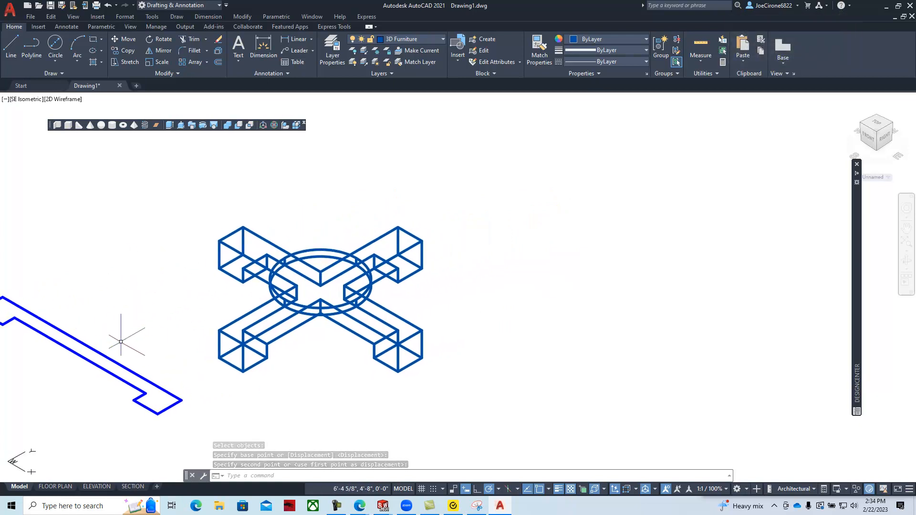
# Move the base and disc together a second time, farther away from the leftover beam outline.
pyautogui.click(127, 42)
pyautogui.click(367, 184)
pyautogui.click(319, 324)
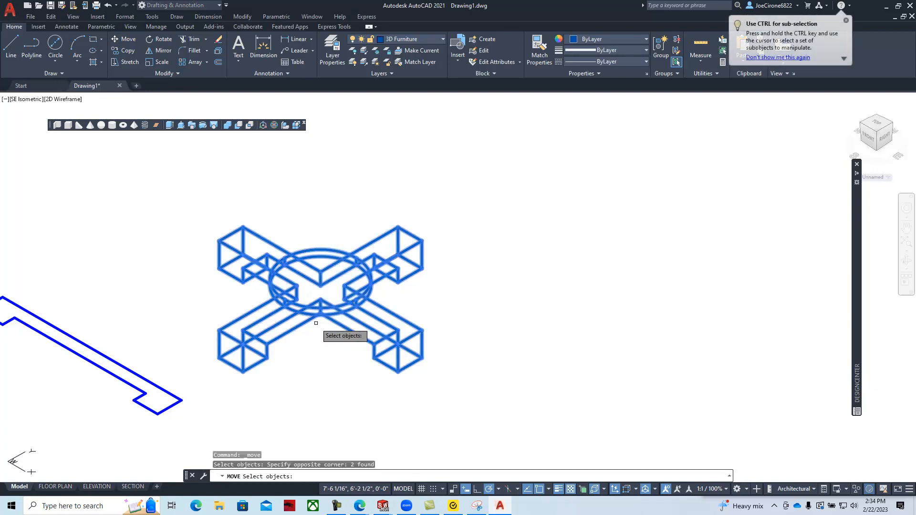
pyautogui.press('Return')
pyautogui.click(329, 331)
pyautogui.click(556, 281)
pyautogui.moveTo(579, 311)
pyautogui.mouseDown(button='middle')
pyautogui.moveTo(398, 354)
pyautogui.moveTo(379, 377)
pyautogui.mouseUp(button='middle')
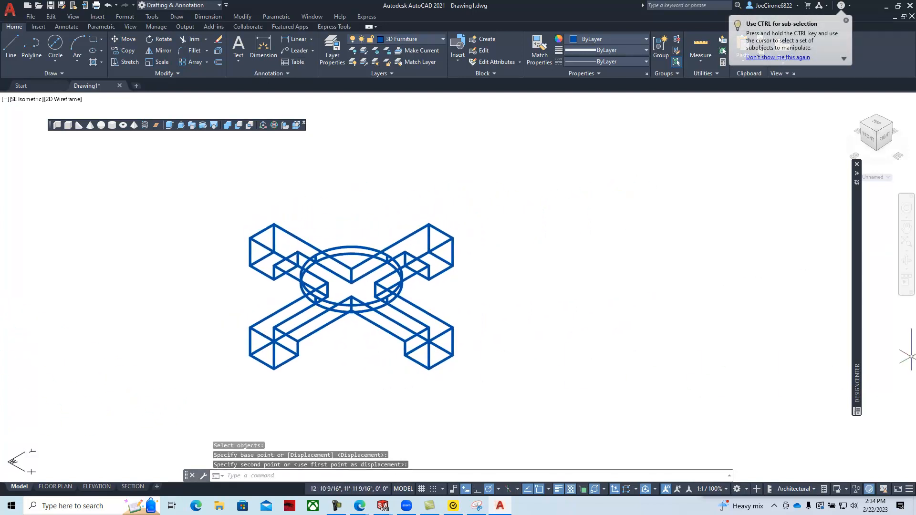
# Check the column's dimensions in the reference drawing and set the visual style to Conceptual.
pyautogui.click(476, 505)
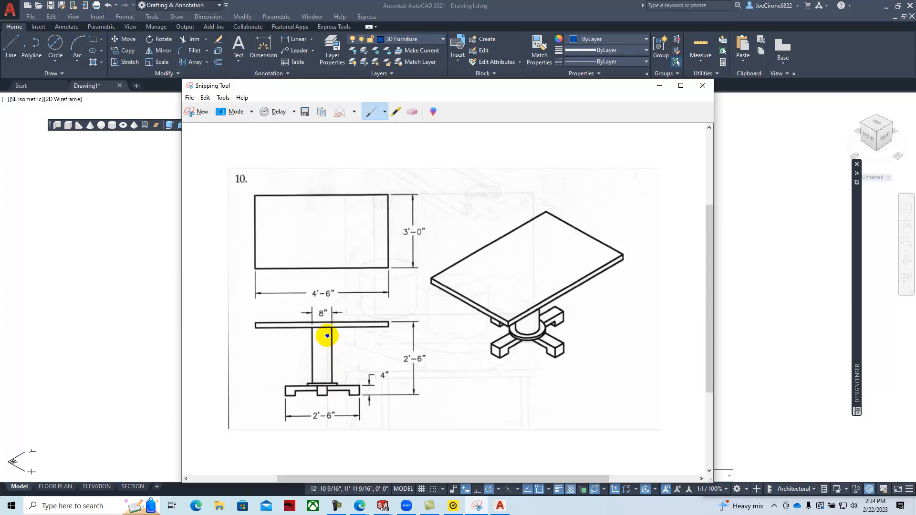
pyautogui.moveTo(400, 92); pyautogui.dragTo(915, 97)
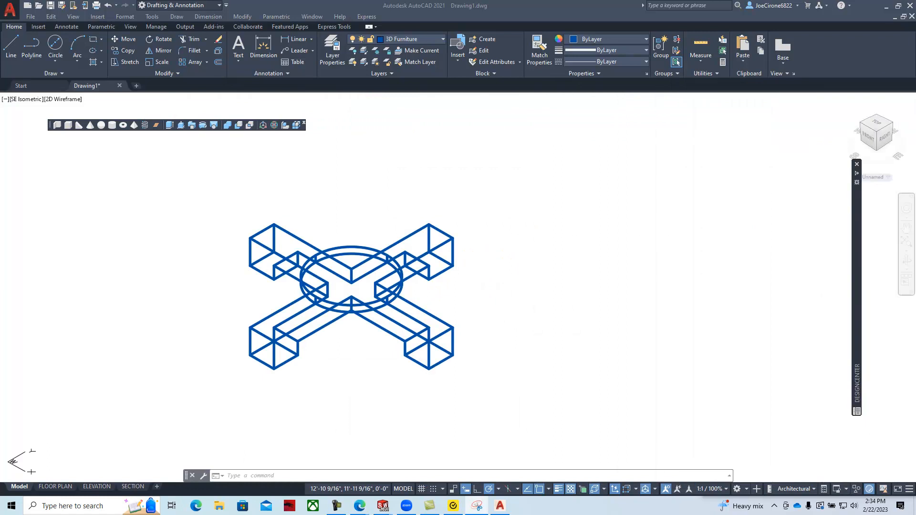
pyautogui.click(61, 100)
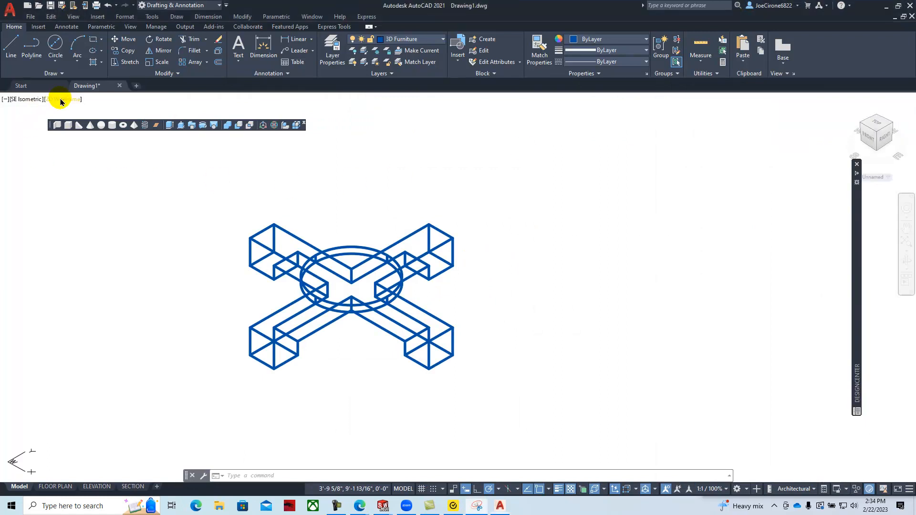
pyautogui.click(61, 100)
pyautogui.click(69, 133)
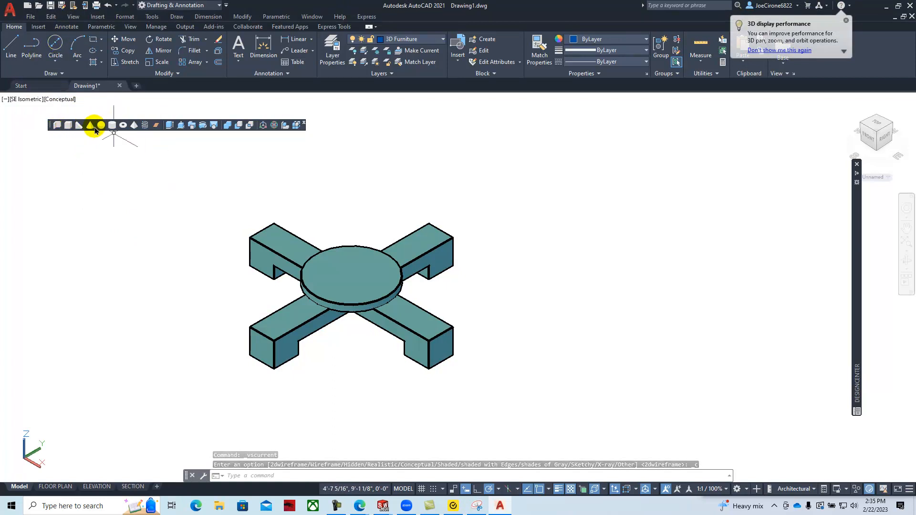
# Model the column as a cylinder with a 4" radius and 2' height, centered on the disc's top face.
pyautogui.click(112, 128)
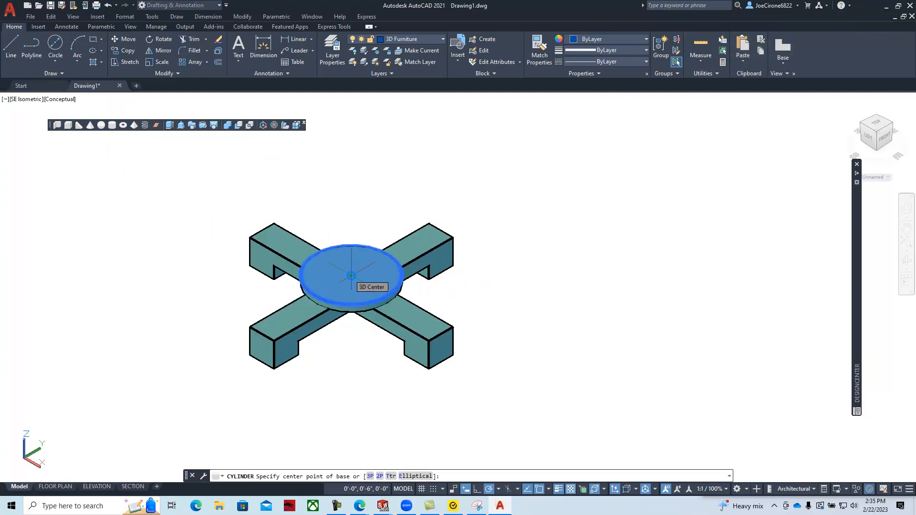
pyautogui.click(351, 276)
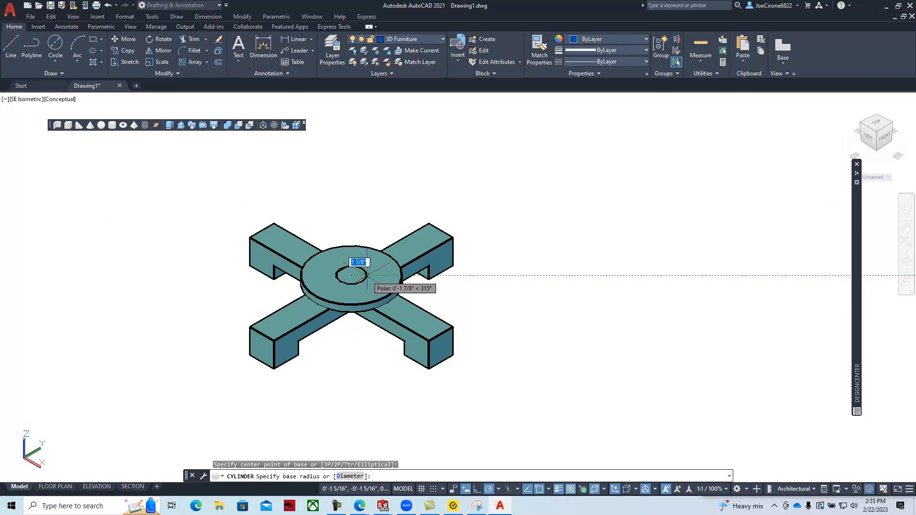
pyautogui.write('4')
pyautogui.press('Return')
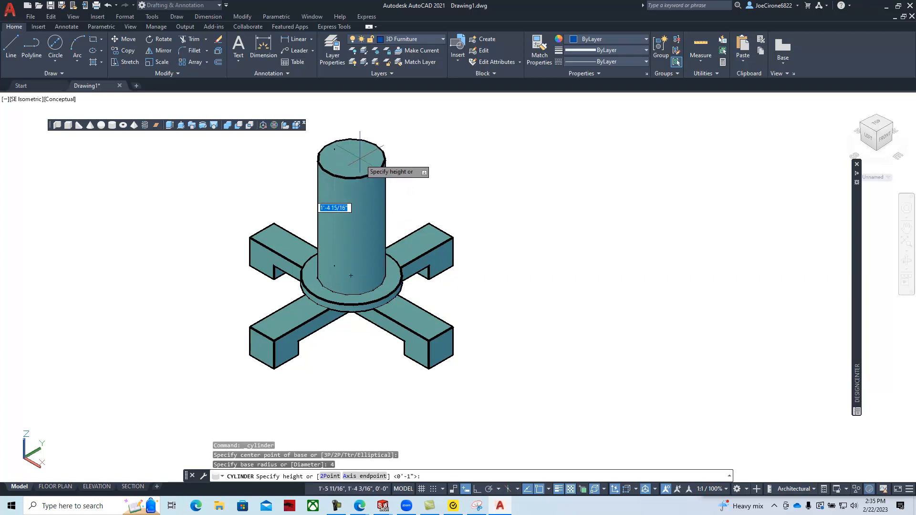
pyautogui.write("2'")
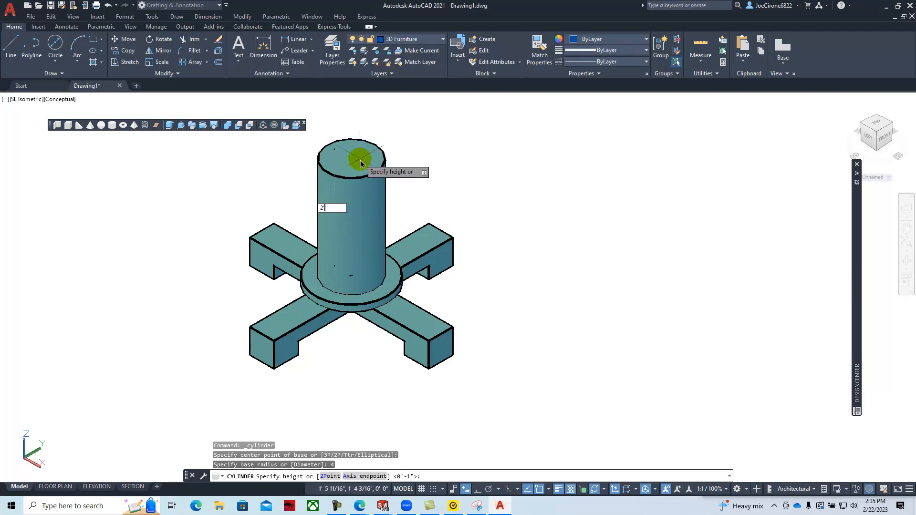
pyautogui.press('Return')
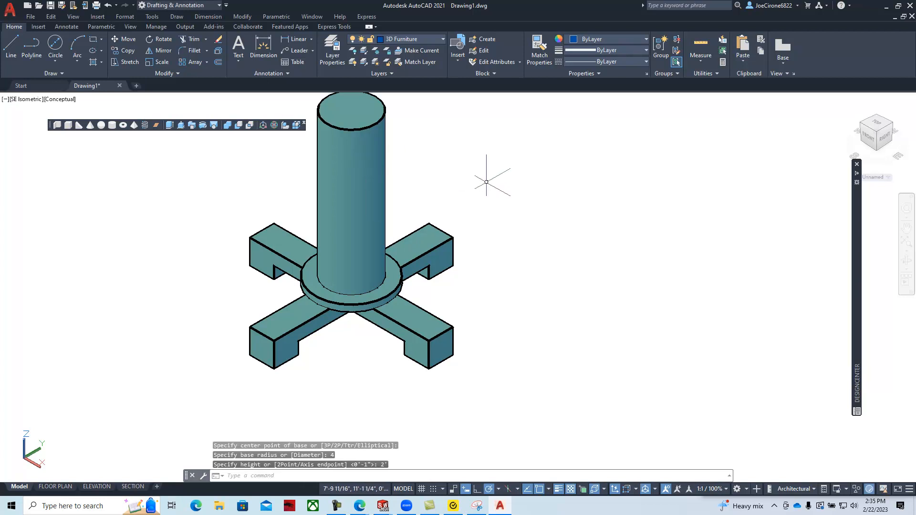
pyautogui.scroll(-2, 494, 188)
pyautogui.moveTo(547, 261); pyautogui.dragTo(444, 255, button='middle')
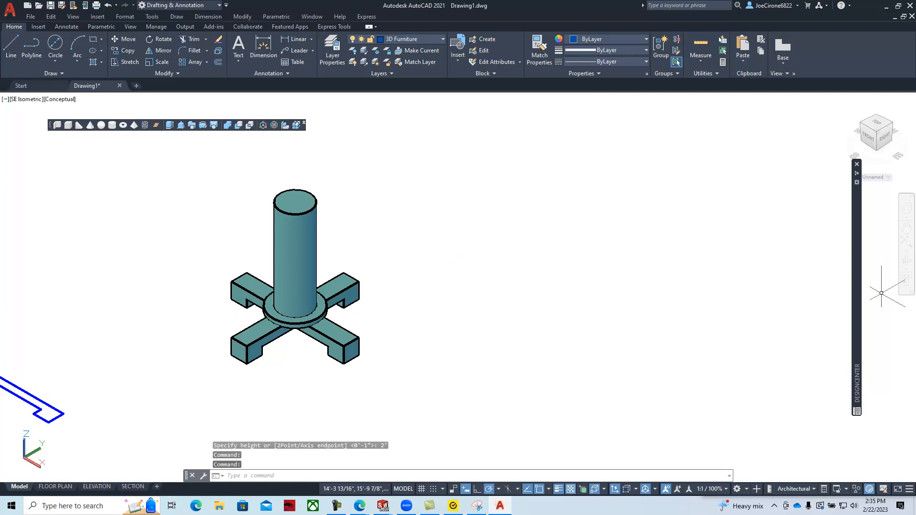
# Check the tabletop's length and width in the reference drawing.
pyautogui.click(477, 506)
pyautogui.moveTo(664, 102); pyautogui.dragTo(523, 102)
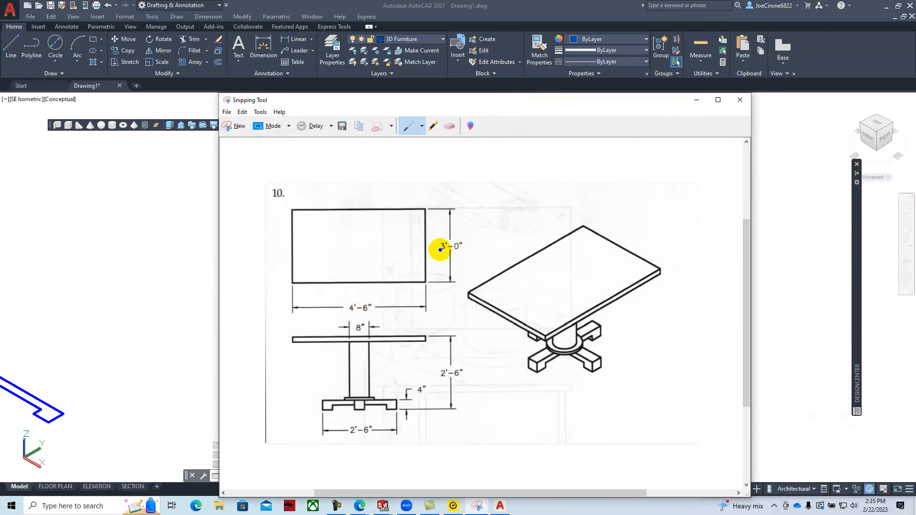
pyautogui.moveTo(425, 103); pyautogui.dragTo(915, 103)
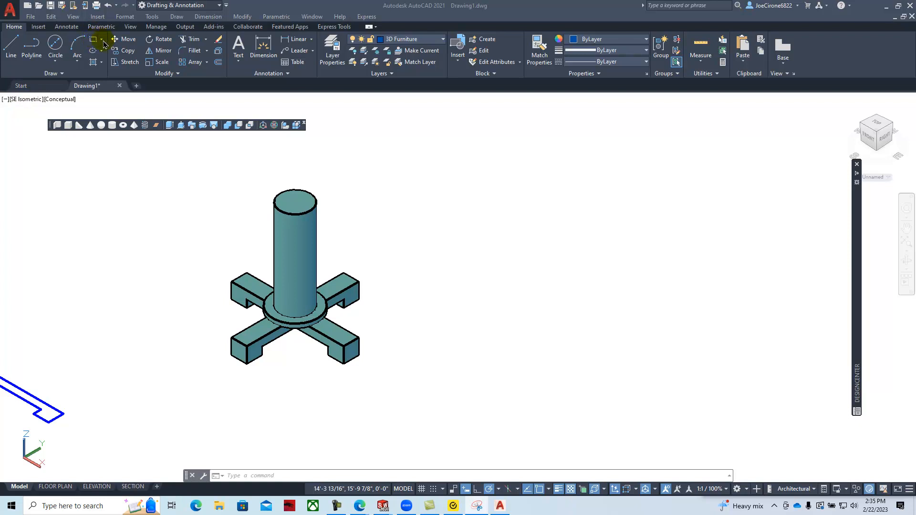
pyautogui.click(101, 43)
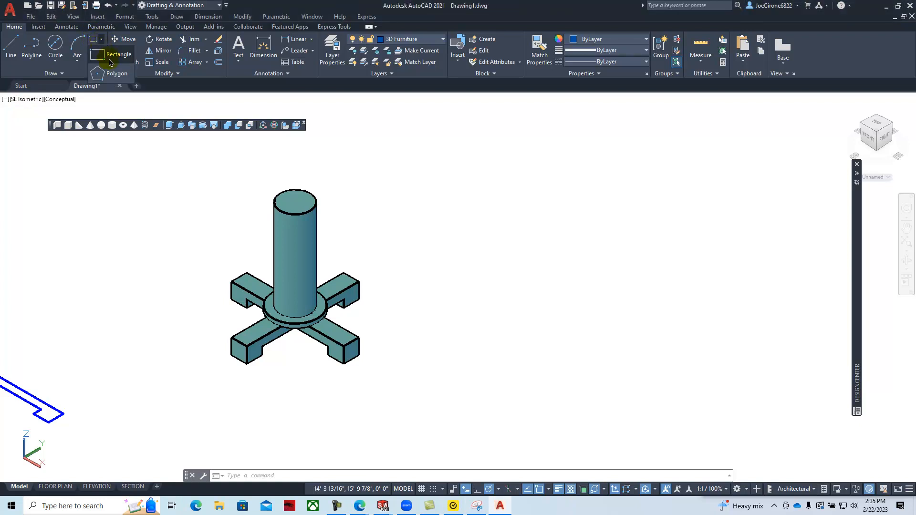
pyautogui.click(108, 60)
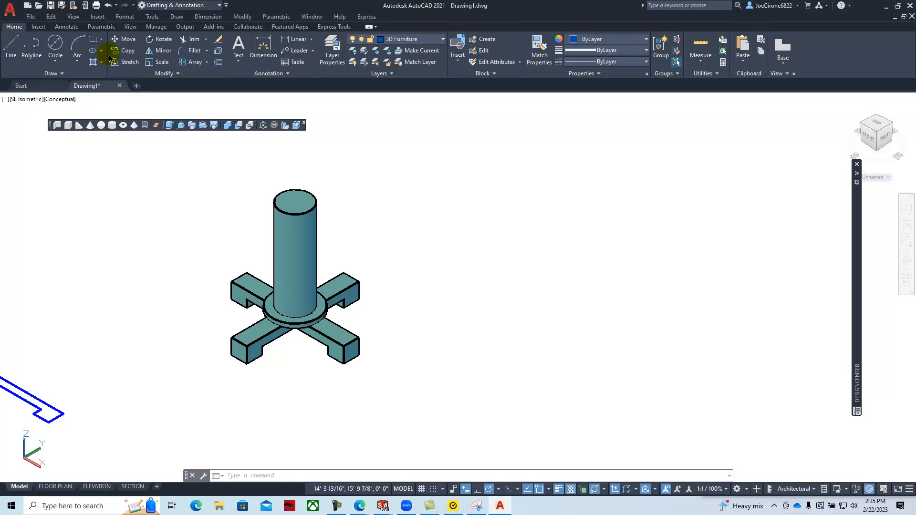
pyautogui.click(471, 296)
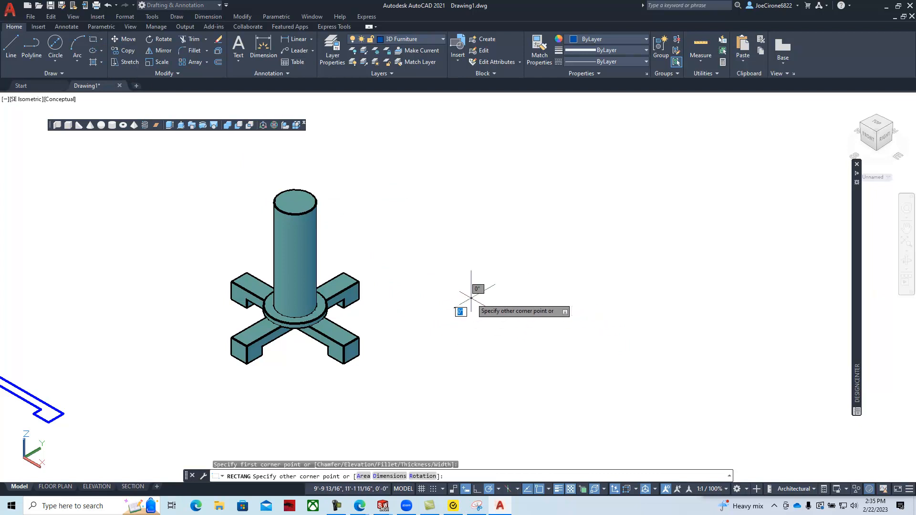
pyautogui.click(387, 476)
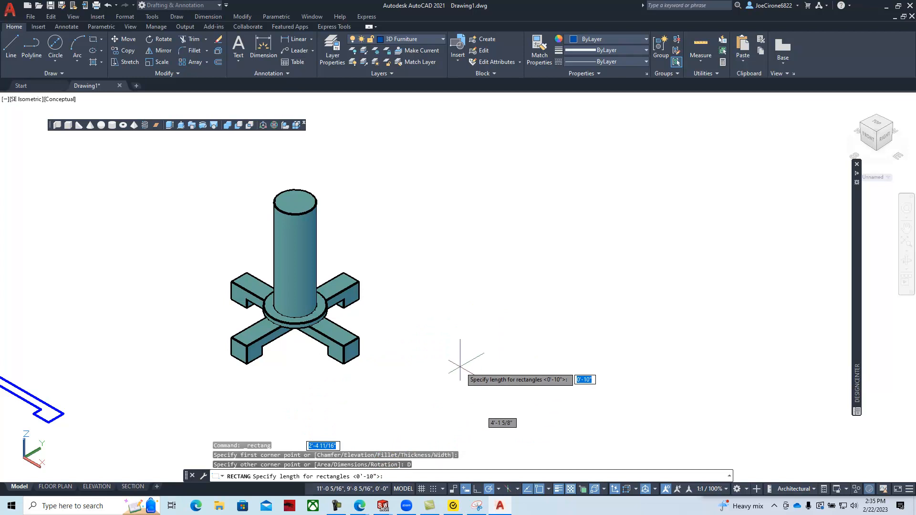
pyautogui.write("4'6")
pyautogui.press('Return')
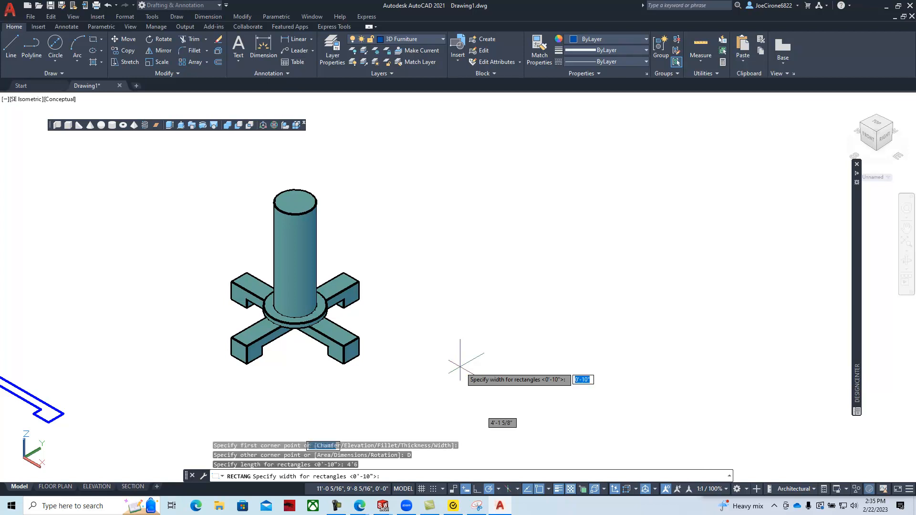
pyautogui.write("3'")
pyautogui.press('Return')
pyautogui.scroll(-3, 460, 366)
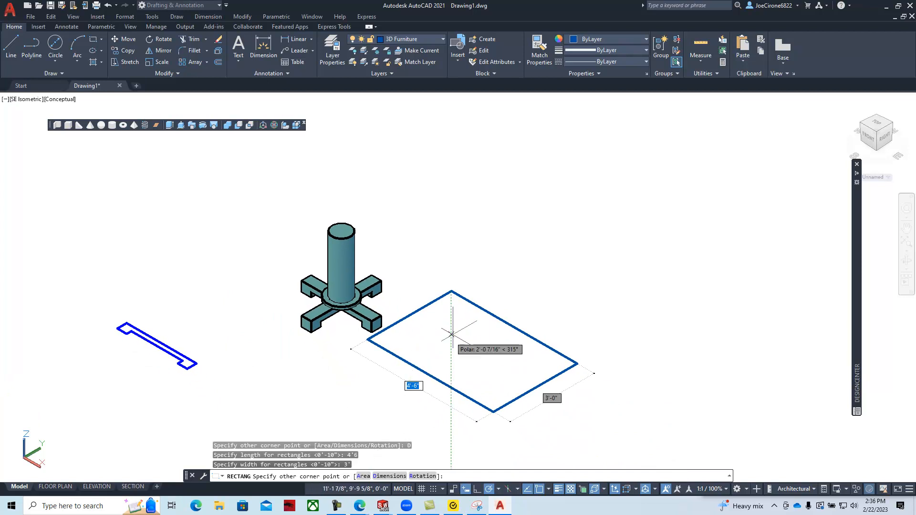
pyautogui.press('Escape')
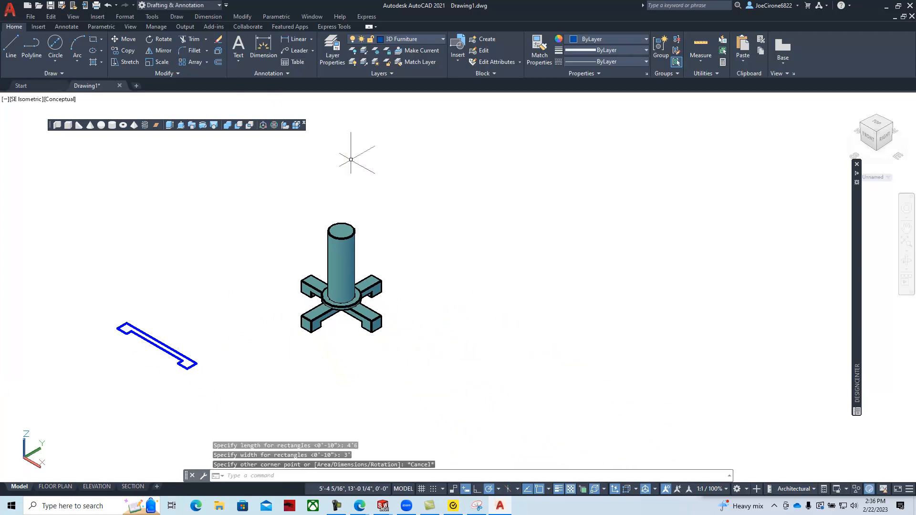
# Draw a rectangle 4'6" long and 3' wide in the open space beside the pedestal, using the Dimensions option.
pyautogui.click(93, 39)
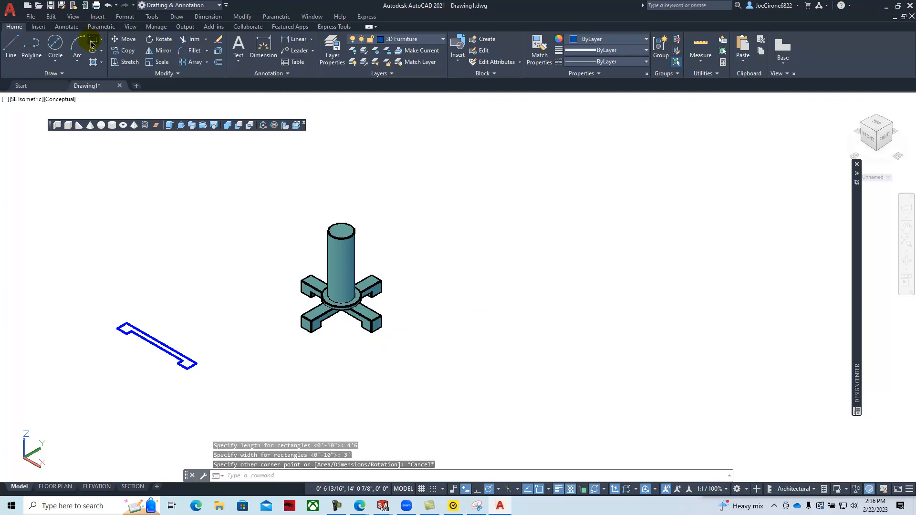
pyautogui.click(478, 319)
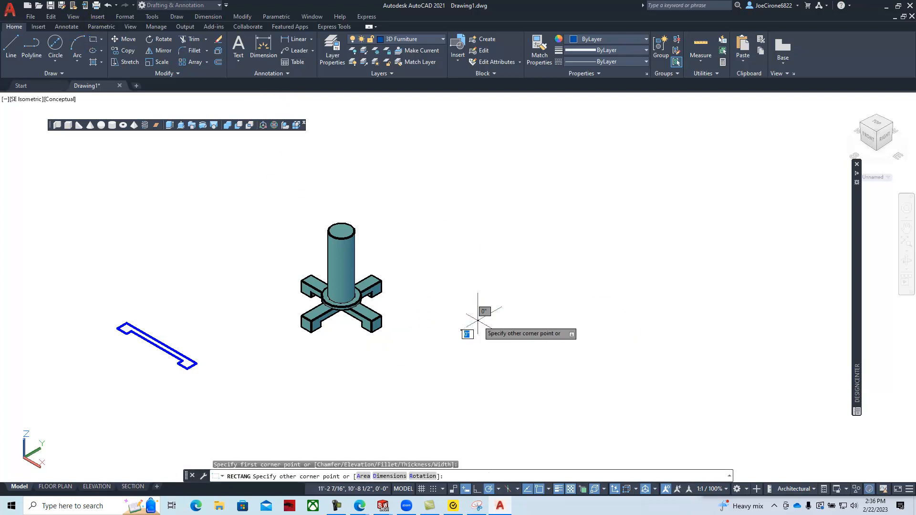
pyautogui.press('Down')
pyautogui.click(509, 355)
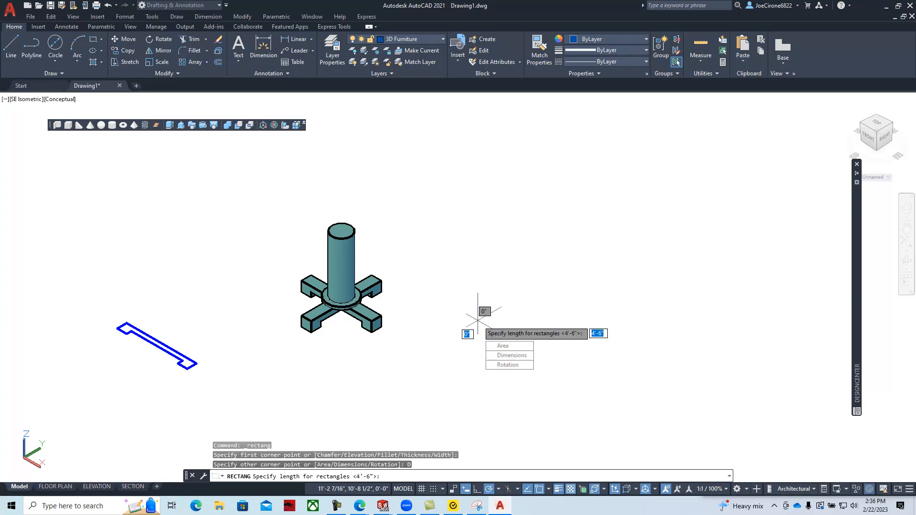
pyautogui.write('4')
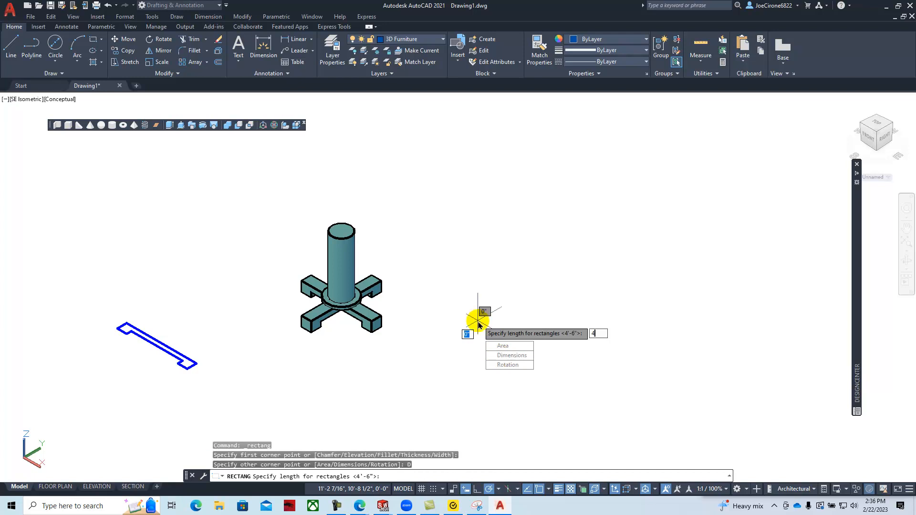
pyautogui.write("'6")
pyautogui.press('Return')
pyautogui.write('3')
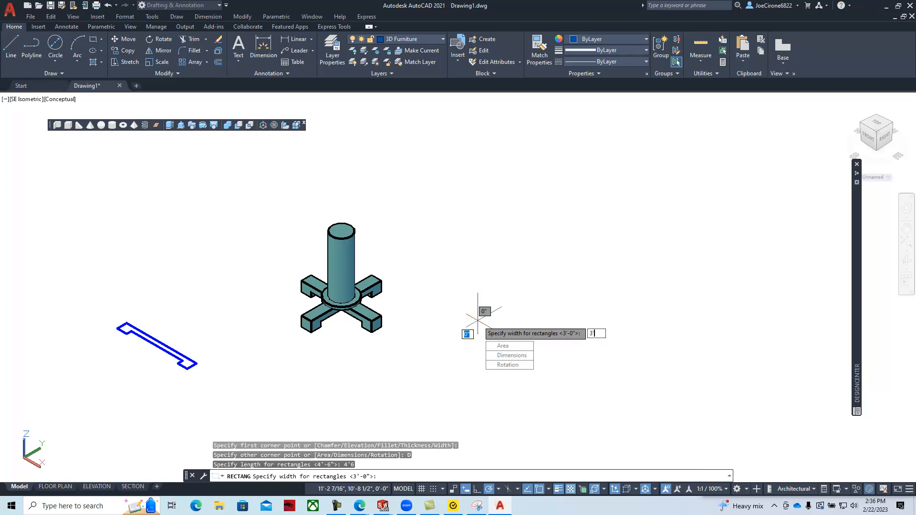
pyautogui.press('Return')
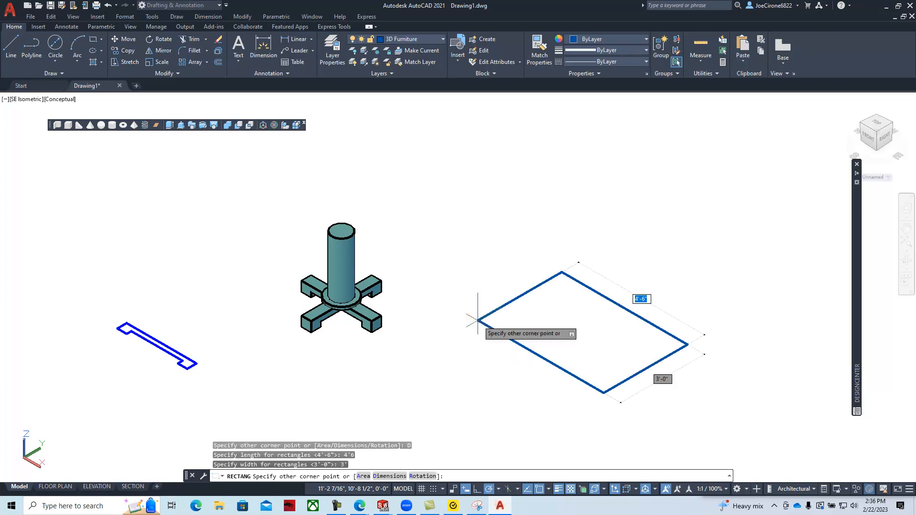
pyautogui.press('Return')
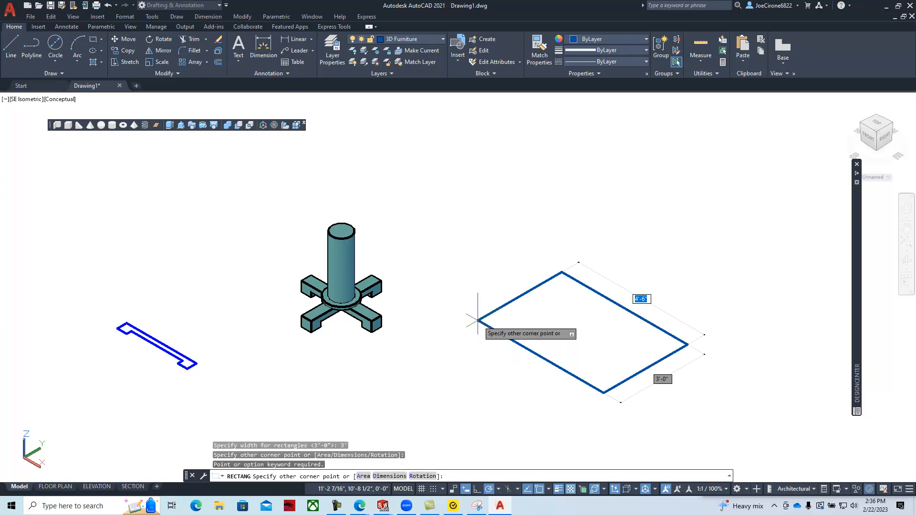
pyautogui.click(548, 339)
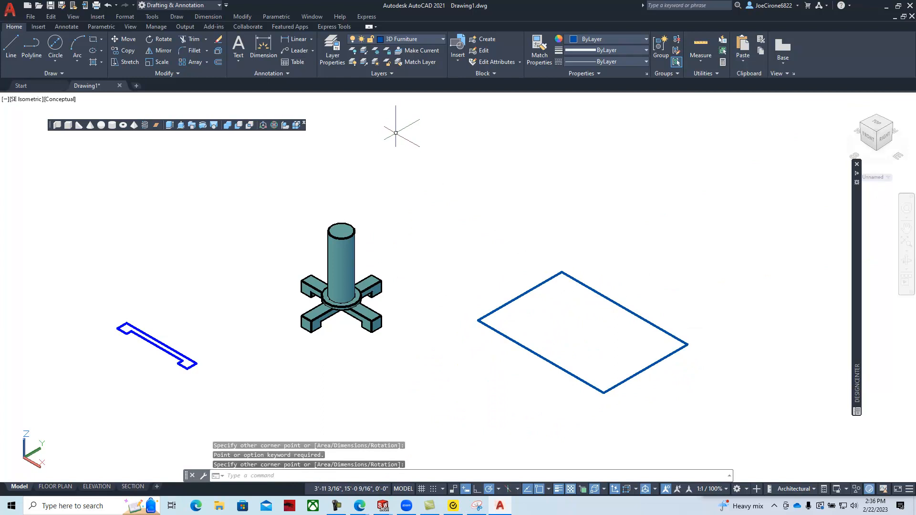
# Extrude the tabletop rectangle 2" high and set the visual style to 2D Wireframe.
pyautogui.click(169, 127)
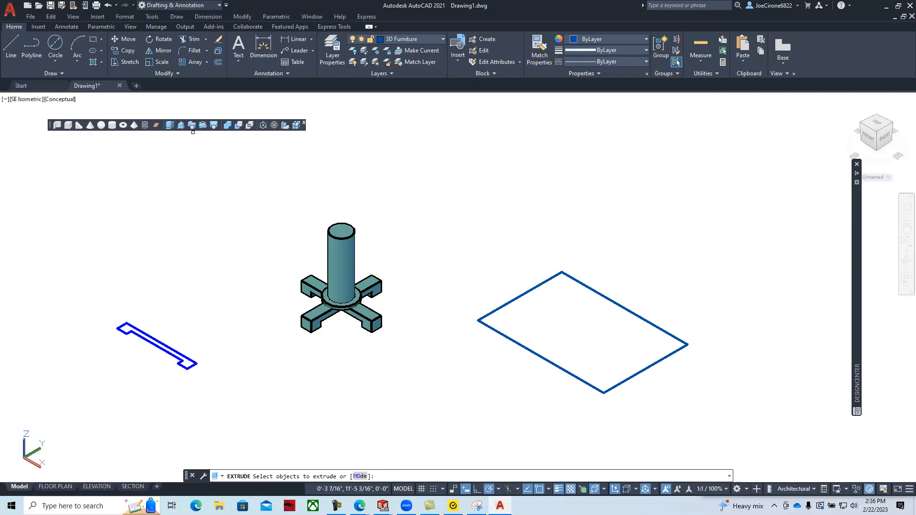
pyautogui.click(481, 318)
pyautogui.rightClick(481, 286)
pyautogui.click(498, 292)
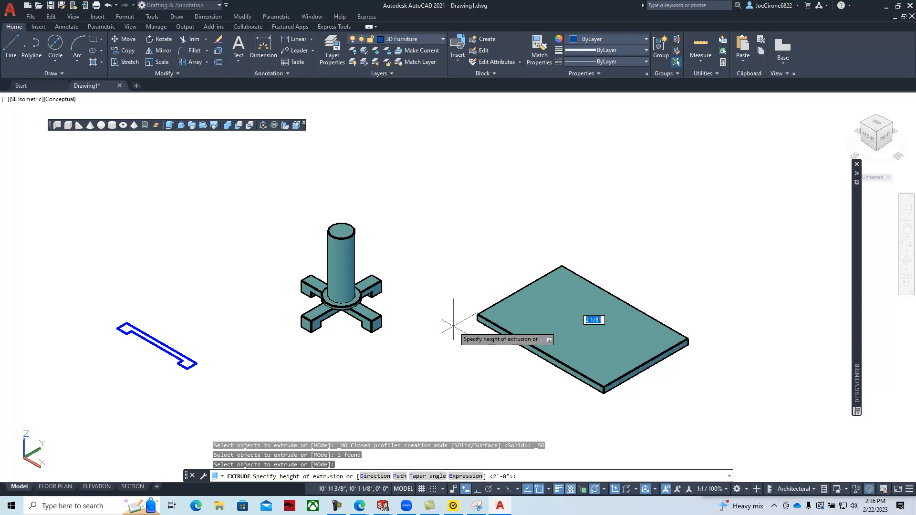
pyautogui.write('2')
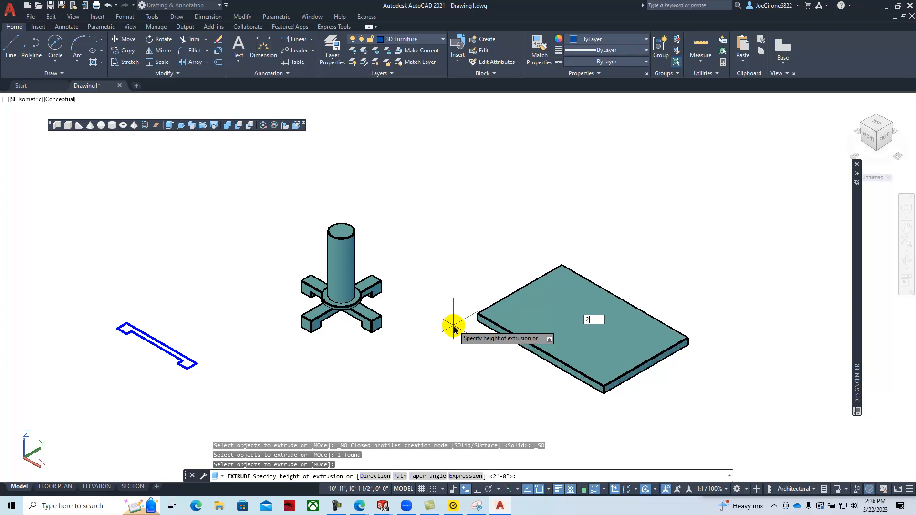
pyautogui.press('Return')
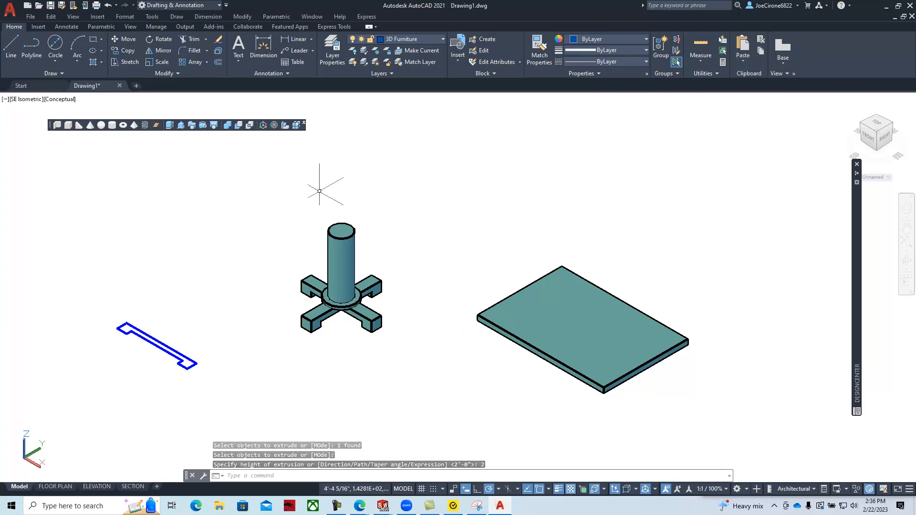
pyautogui.click(61, 101)
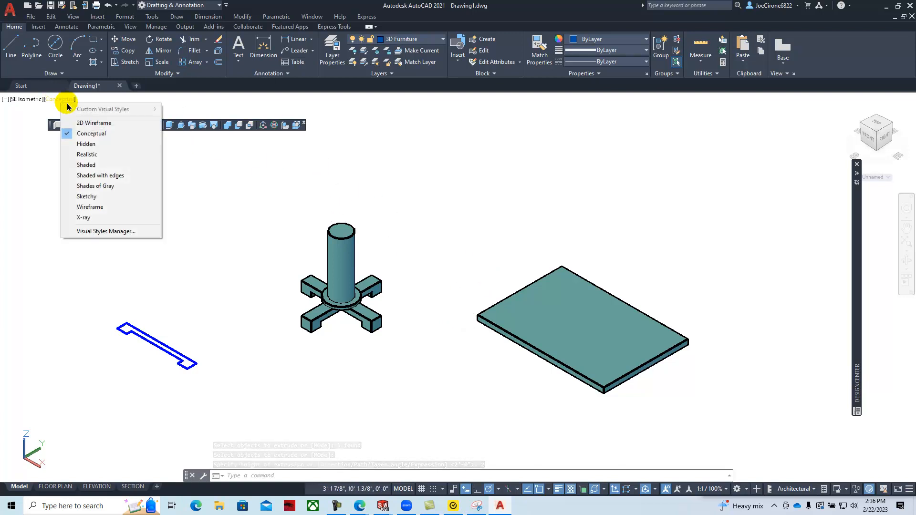
pyautogui.click(91, 121)
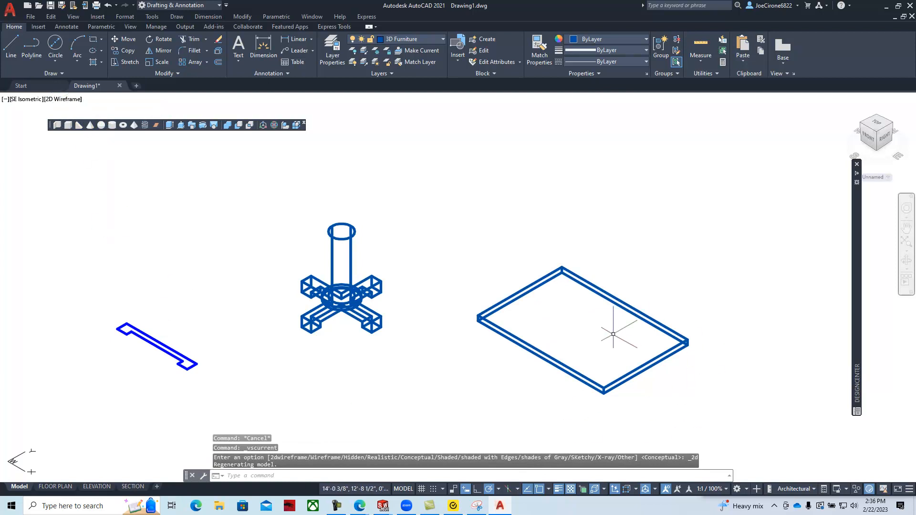
pyautogui.click(128, 39)
pyautogui.click(579, 275)
pyautogui.press('Return')
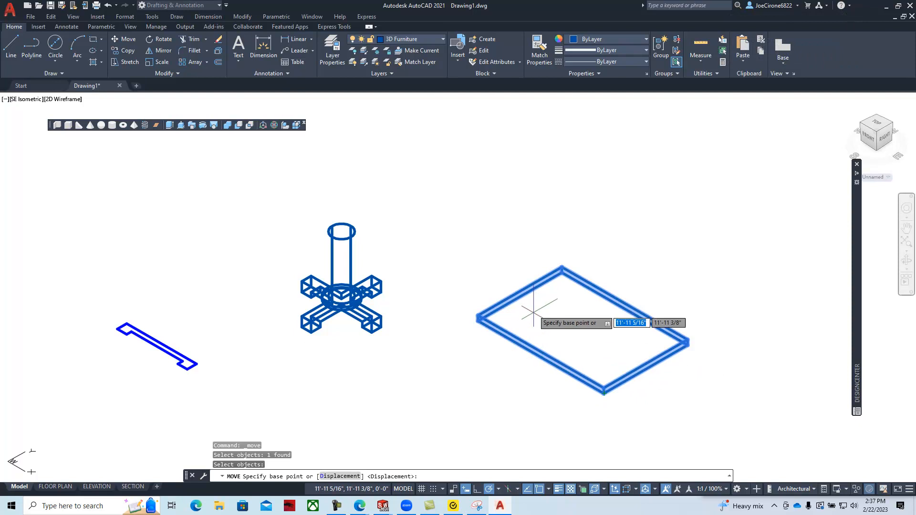
pyautogui.press('Escape')
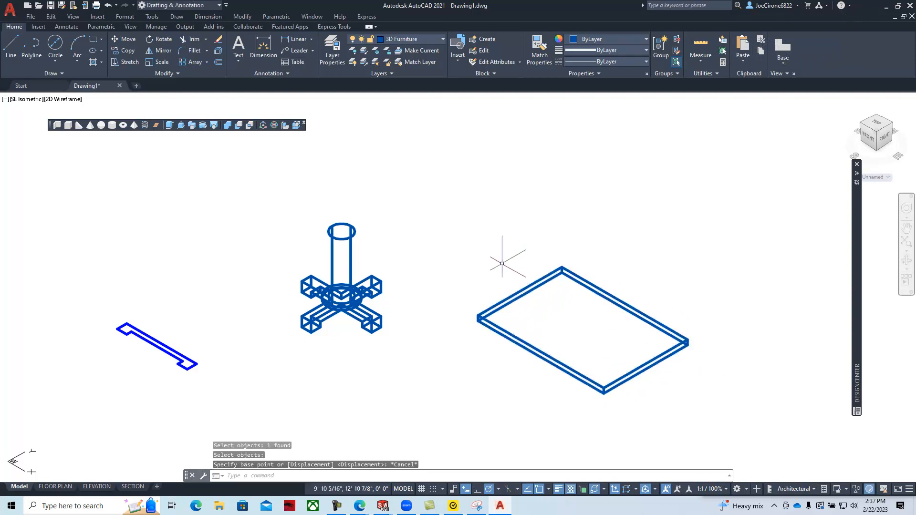
# Set the current color to red and draw a diagonal line between the back and front corners of the tabletop's bottom face.
pyautogui.click(627, 43)
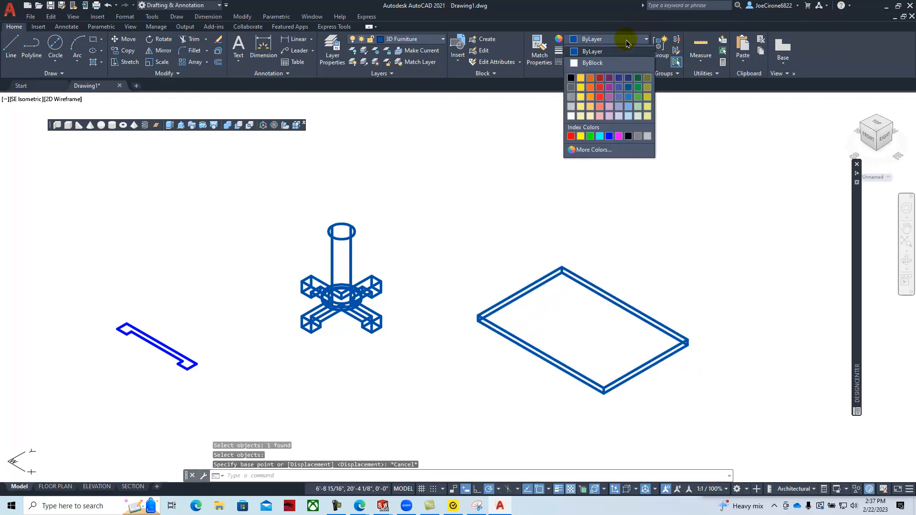
pyautogui.click(570, 138)
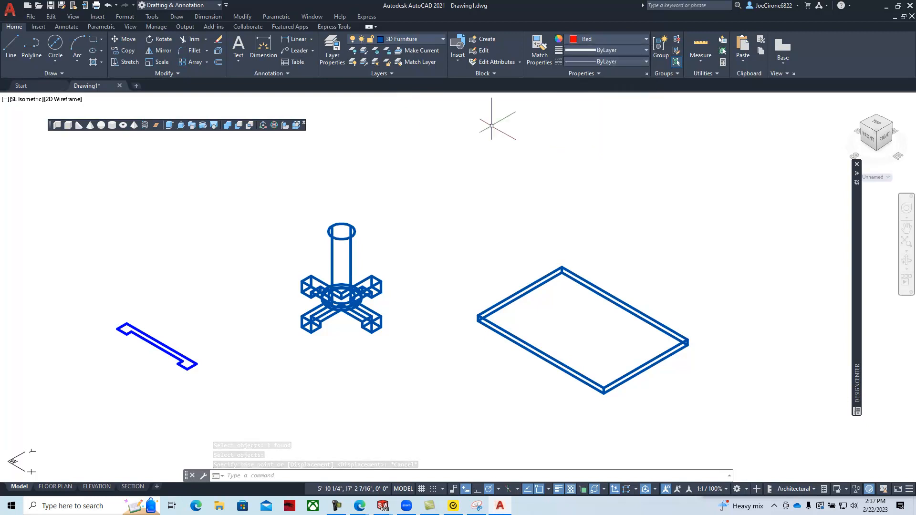
pyautogui.click(9, 45)
pyautogui.scroll(6, 560, 272)
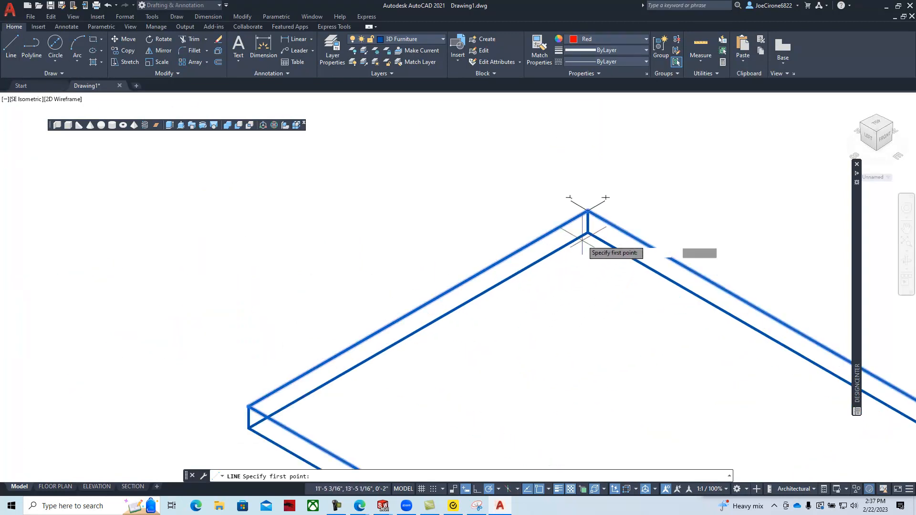
pyautogui.keyDown('shift'); pyautogui.rightClick(452, 237); pyautogui.keyUp('shift')
pyautogui.click(494, 303)
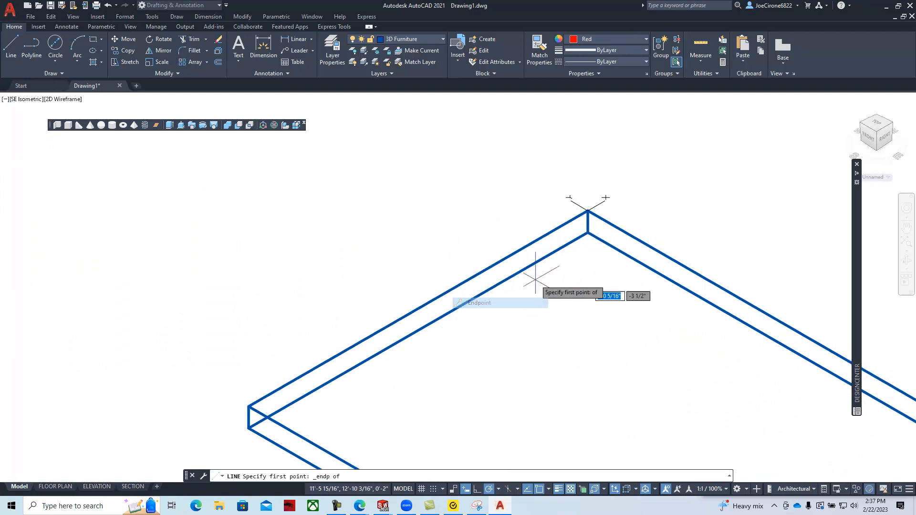
pyautogui.click(587, 233)
pyautogui.moveTo(615, 365); pyautogui.dragTo(509, 220, button='middle')
pyautogui.moveTo(591, 292); pyautogui.dragTo(503, 181, button='middle')
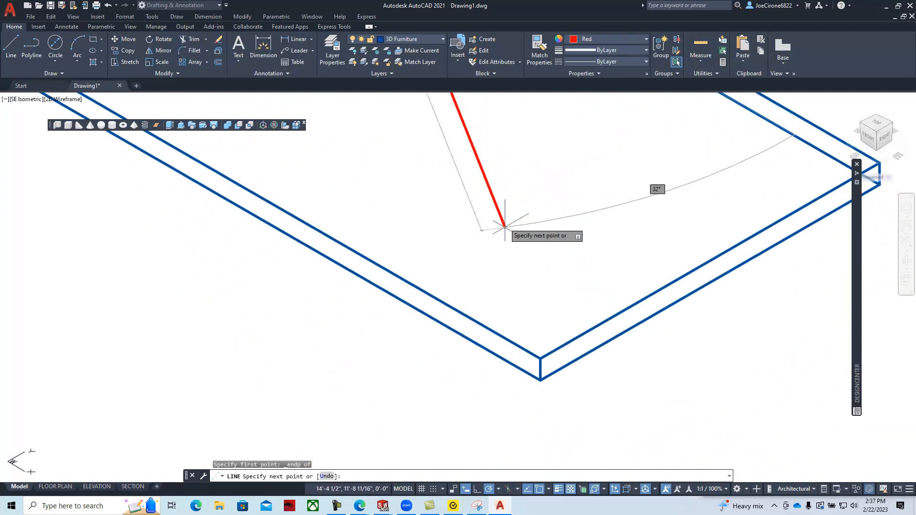
pyautogui.keyDown('shift'); pyautogui.rightClick(507, 246); pyautogui.keyUp('shift')
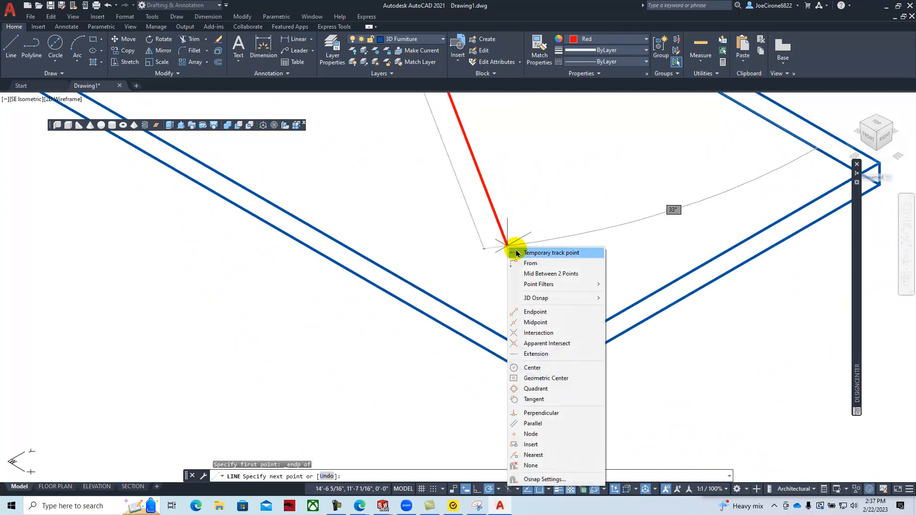
pyautogui.click(534, 312)
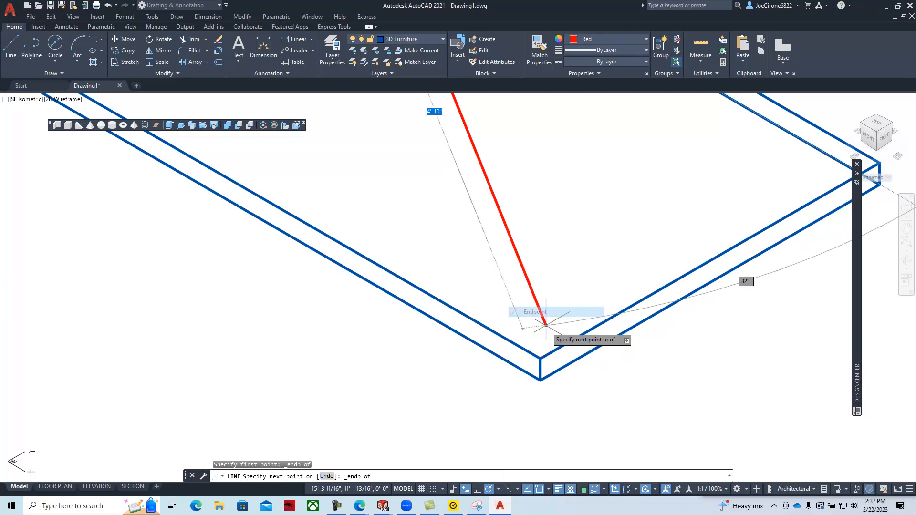
pyautogui.click(540, 379)
pyautogui.press('Escape')
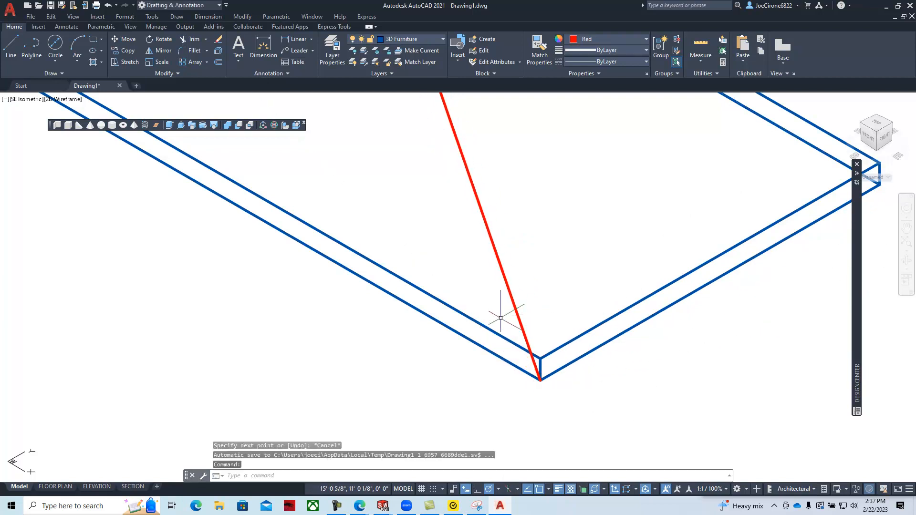
# Draw the second diagonal line between the other two opposite corners of the tabletop's bottom face.
pyautogui.scroll(-5, 497, 312)
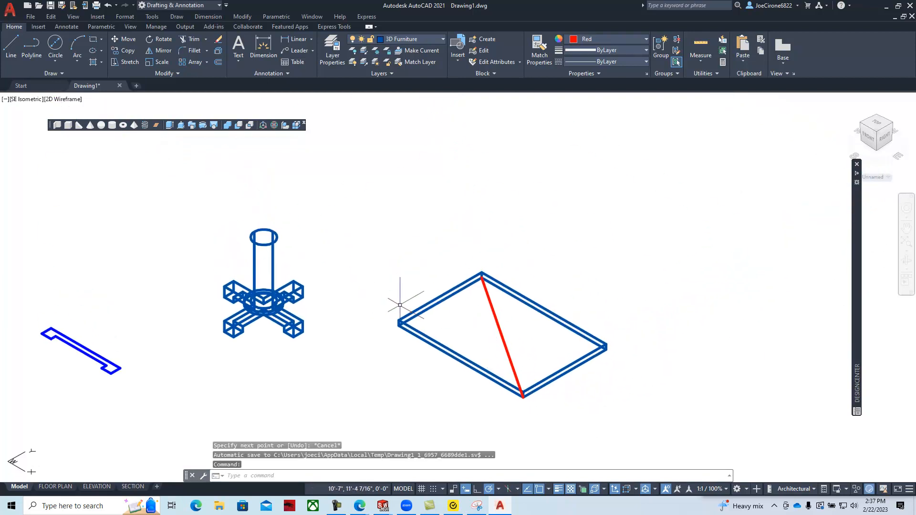
pyautogui.scroll(2, 470, 335)
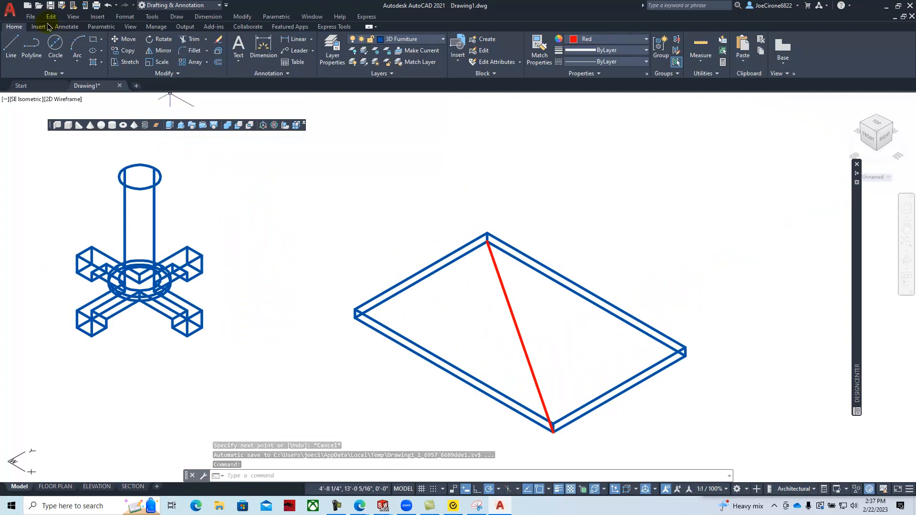
pyautogui.click(11, 45)
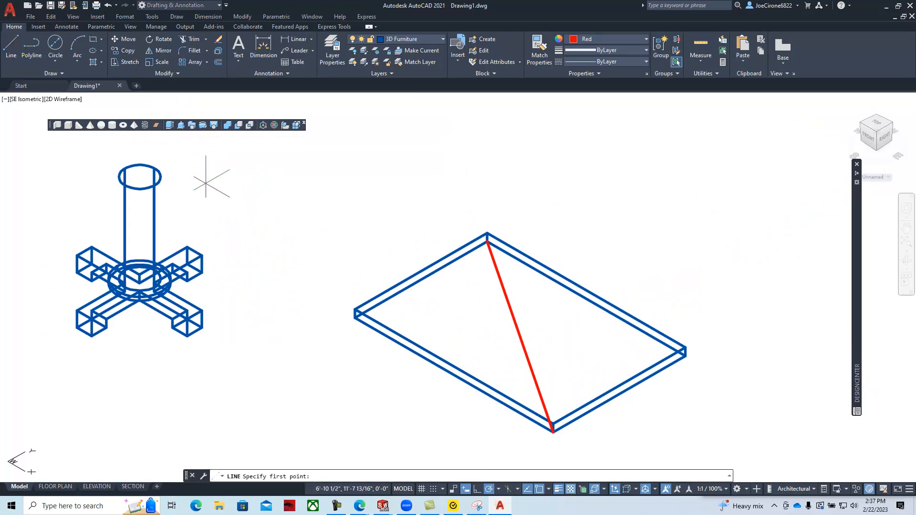
pyautogui.click(355, 317)
pyautogui.click(686, 356)
pyautogui.press('Escape')
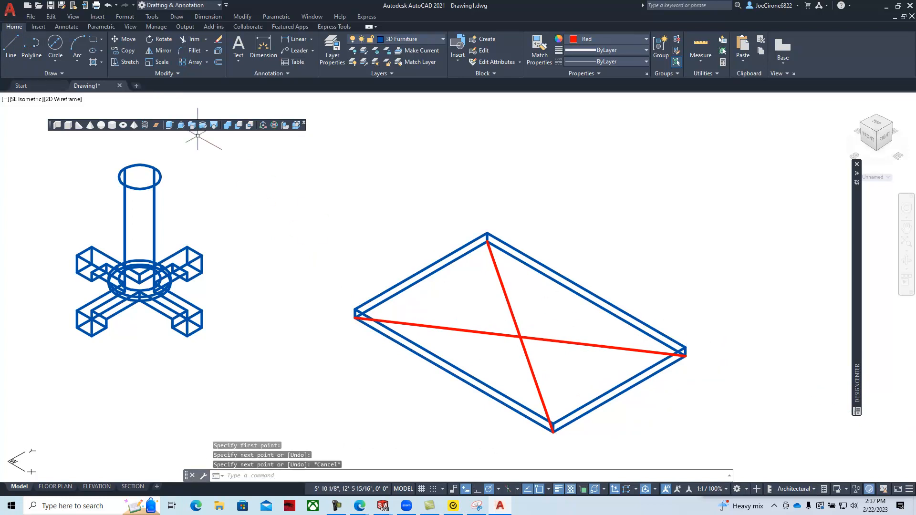
# Move the tabletop and both diagonals from the diagonals' intersection to the center of the column's top face.
pyautogui.click(125, 43)
pyautogui.click(651, 249)
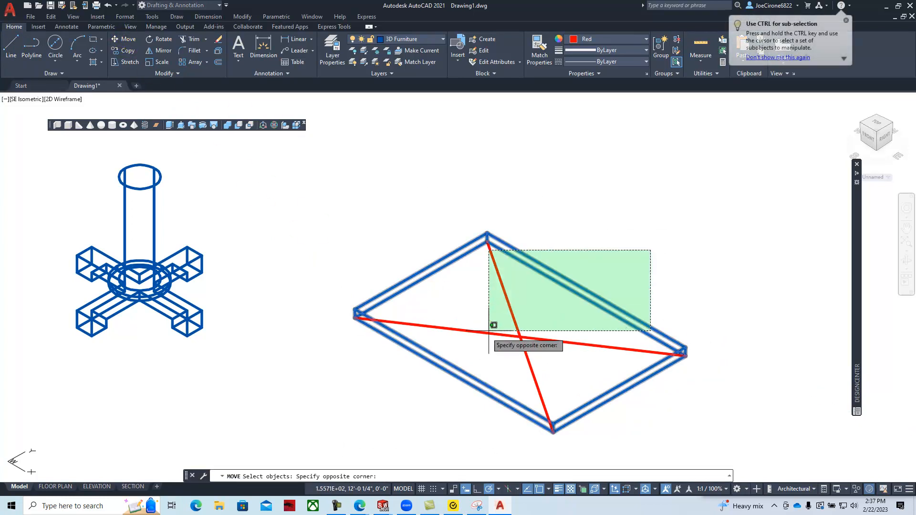
pyautogui.click(415, 406)
pyautogui.press('Return')
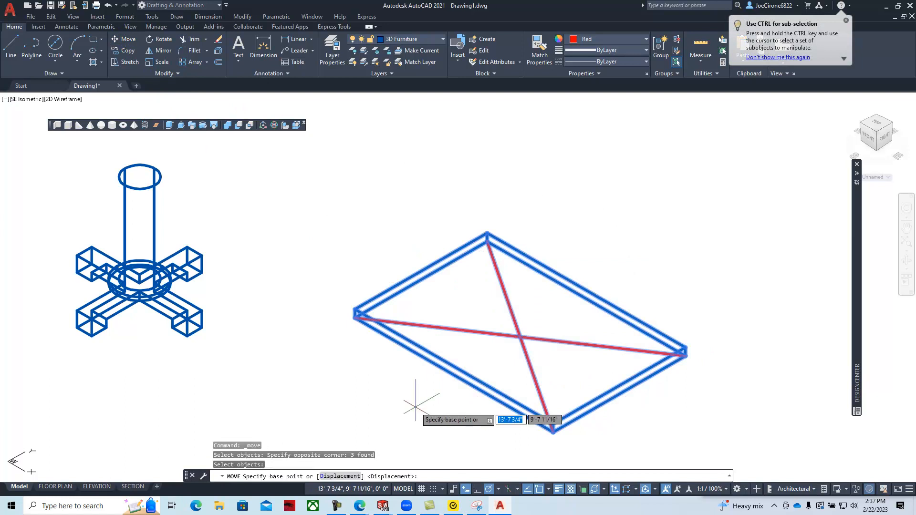
pyautogui.keyDown('shift'); pyautogui.rightClick(520, 336); pyautogui.keyUp('shift')
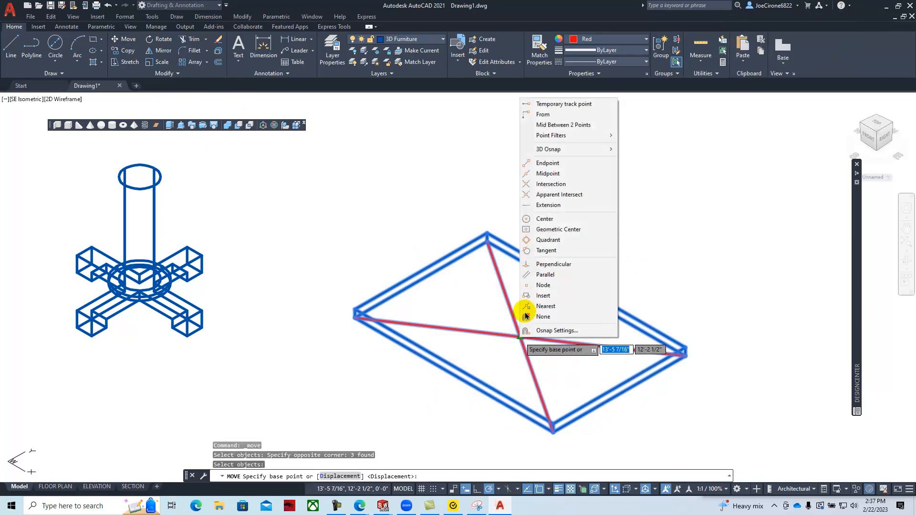
pyautogui.click(545, 186)
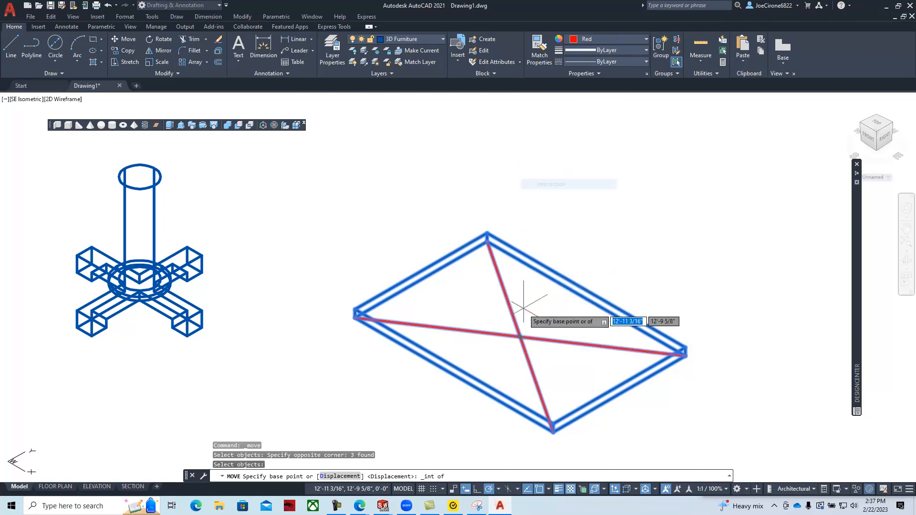
pyautogui.click(520, 336)
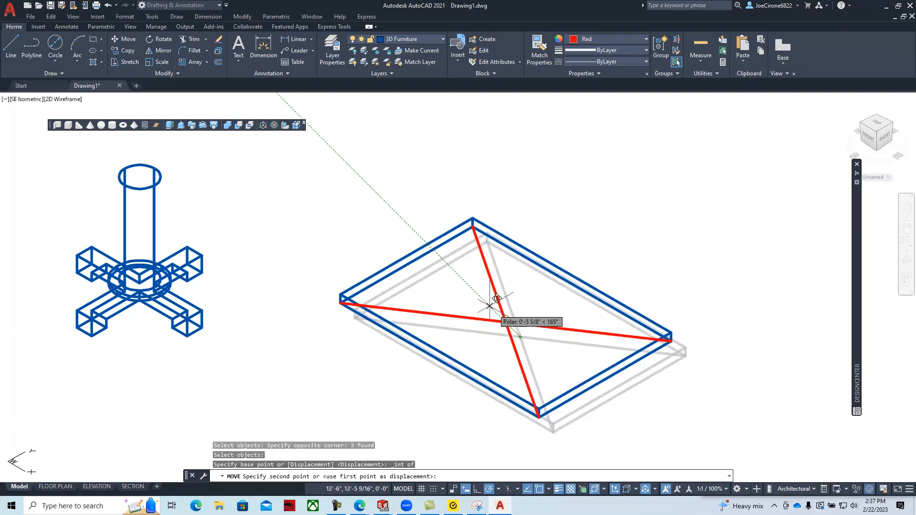
pyautogui.click(140, 176)
# Erase the two red diagonal lines from the underside of the tabletop.
pyautogui.moveTo(260, 322)
pyautogui.mouseDown(button='middle')
pyautogui.moveTo(488, 374)
pyautogui.moveTo(585, 381)
pyautogui.mouseUp(button='middle')
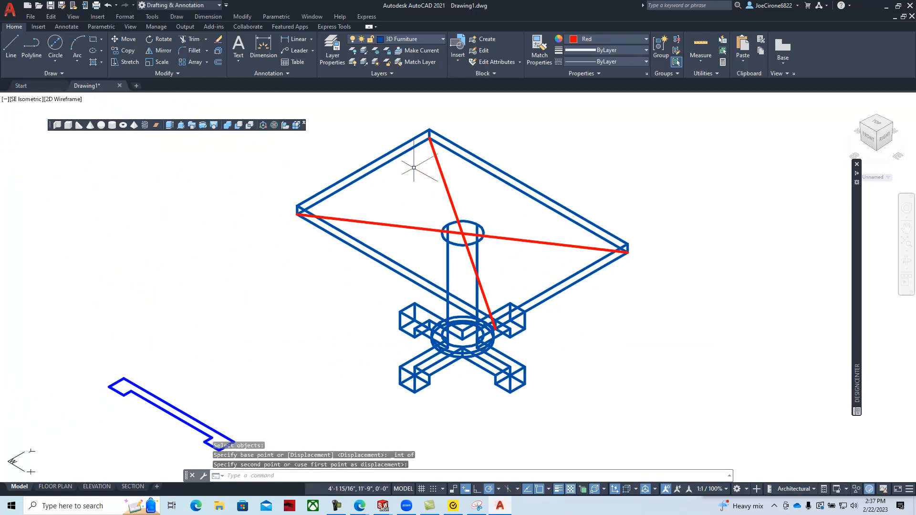
pyautogui.click(444, 181)
pyautogui.click(421, 190)
pyautogui.click(402, 219)
pyautogui.click(402, 232)
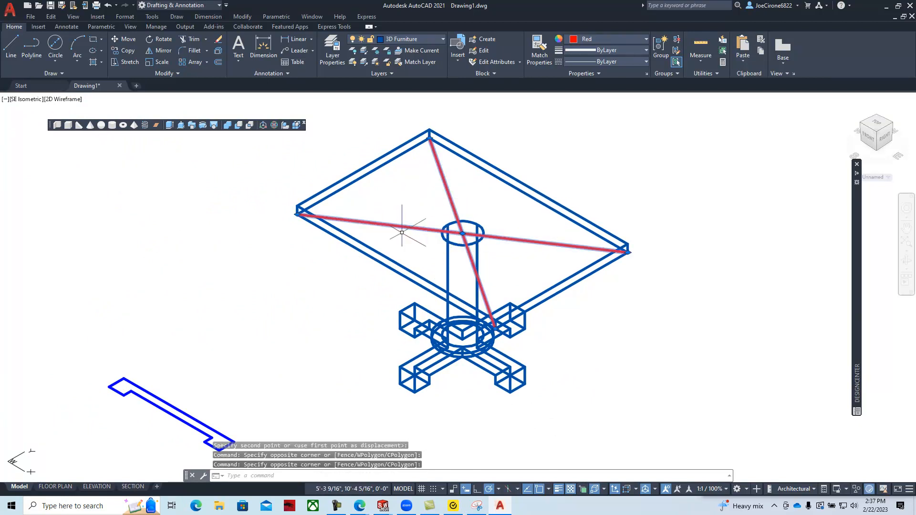
pyautogui.click(219, 41)
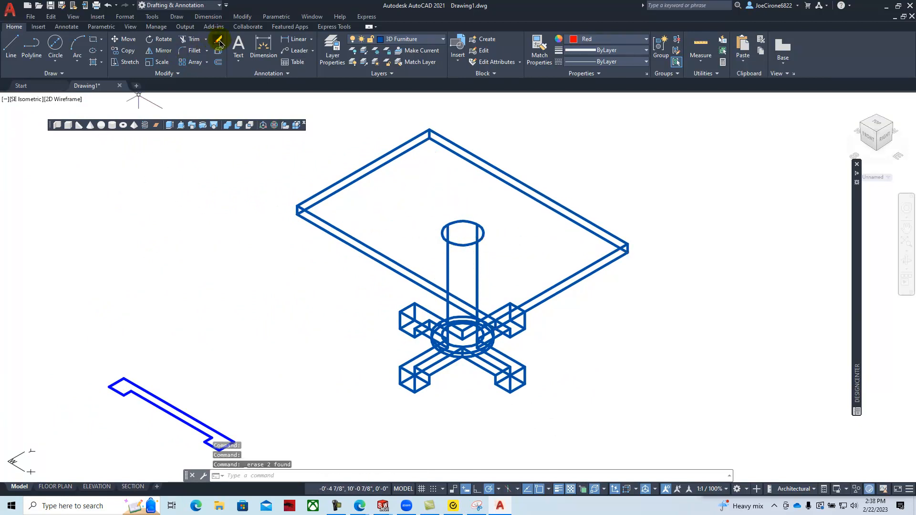
# Preview the table in the Conceptual visual style and switch the visual style to X-Ray.
pyautogui.click(67, 103)
pyautogui.click(89, 136)
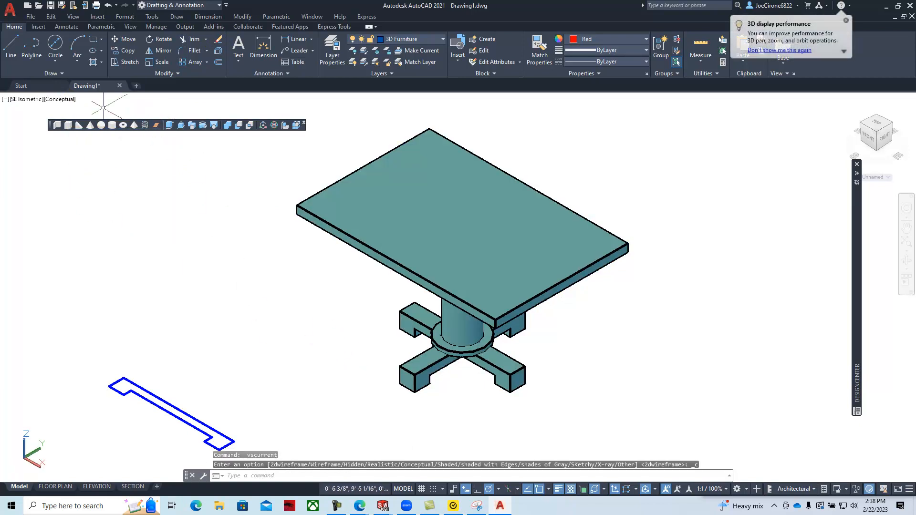
pyautogui.click(59, 99)
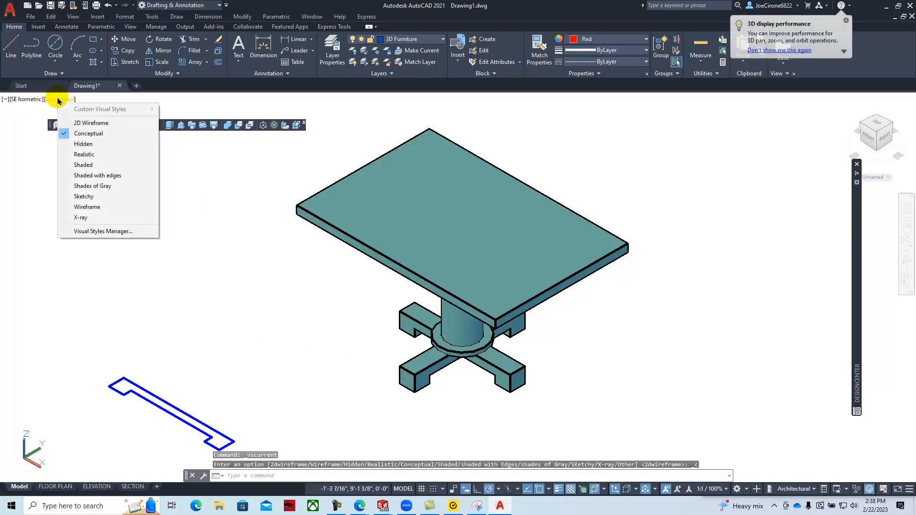
pyautogui.click(99, 219)
# Erase the leftover blue 2D outline of the base leg lying beside the table.
pyautogui.keyDown('shift'); pyautogui.moveTo(253, 319); pyautogui.dragTo(252, 268, button='middle'); pyautogui.keyUp('shift')
pyautogui.click(308, 269)
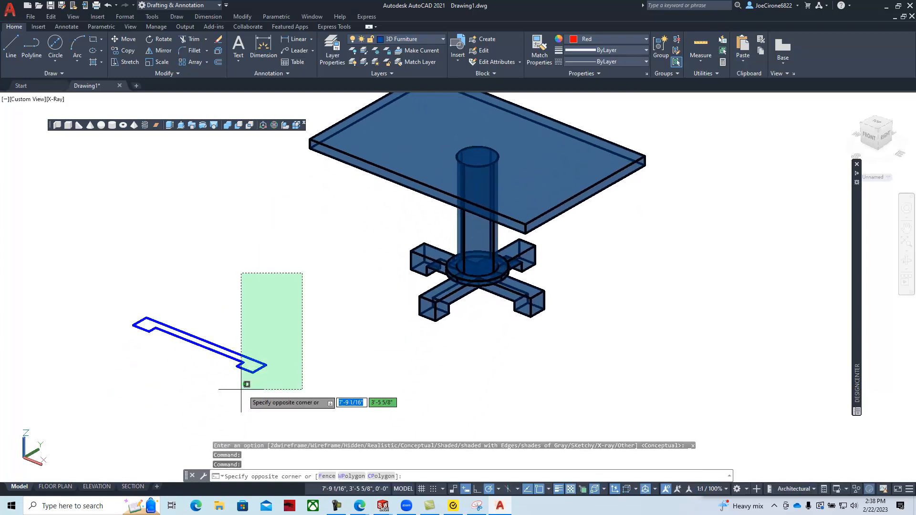
pyautogui.click(113, 385)
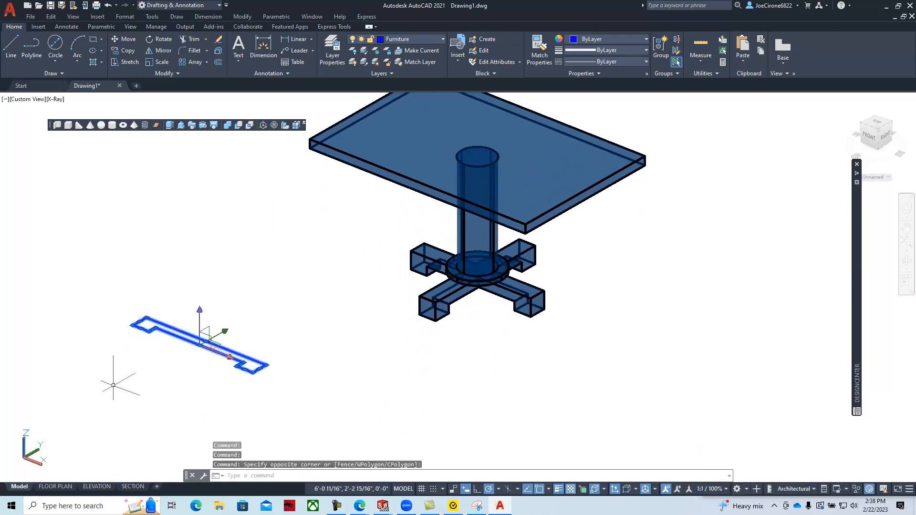
pyautogui.click(217, 41)
# Move the tabletop away from the column to the open area beside the base, and undo the move.
pyautogui.scroll(-3, 287, 306)
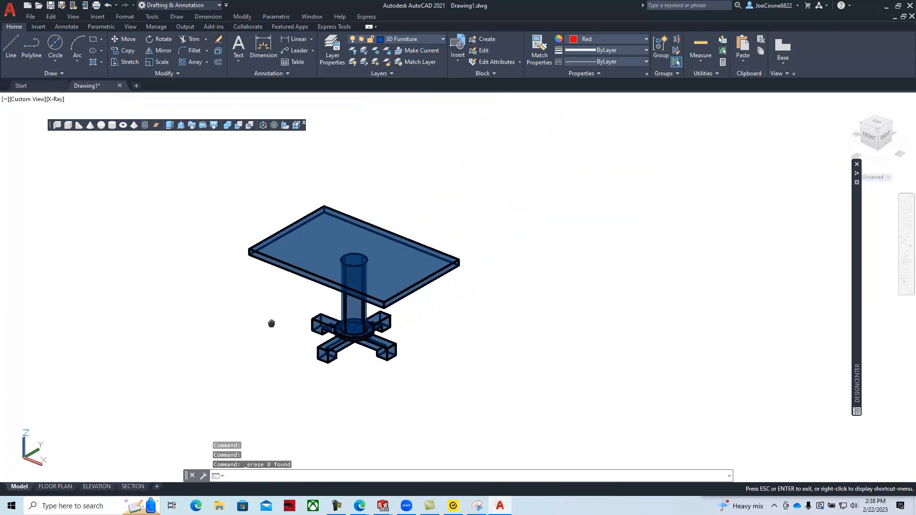
pyautogui.scroll(3, 296, 297)
pyautogui.scroll(-1, 295, 297)
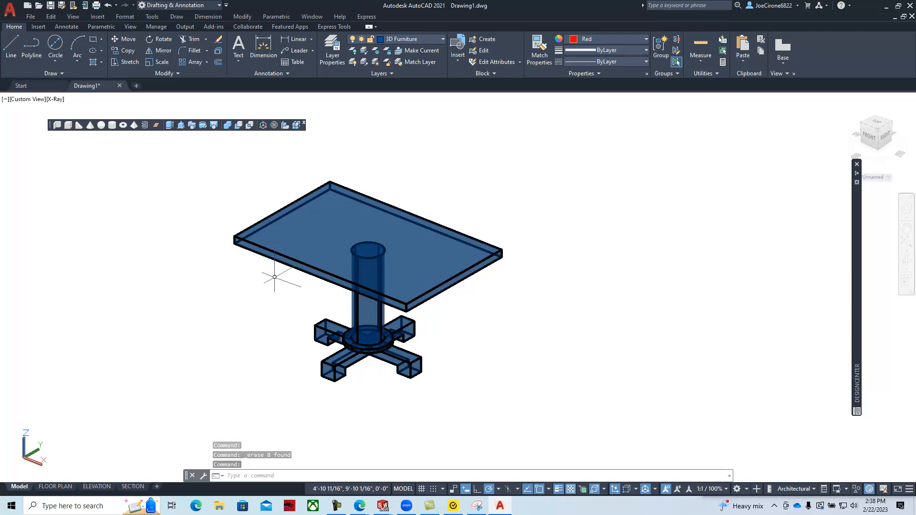
pyautogui.click(126, 39)
pyautogui.click(417, 281)
pyautogui.press('Return')
pyautogui.click(420, 282)
pyautogui.click(658, 238)
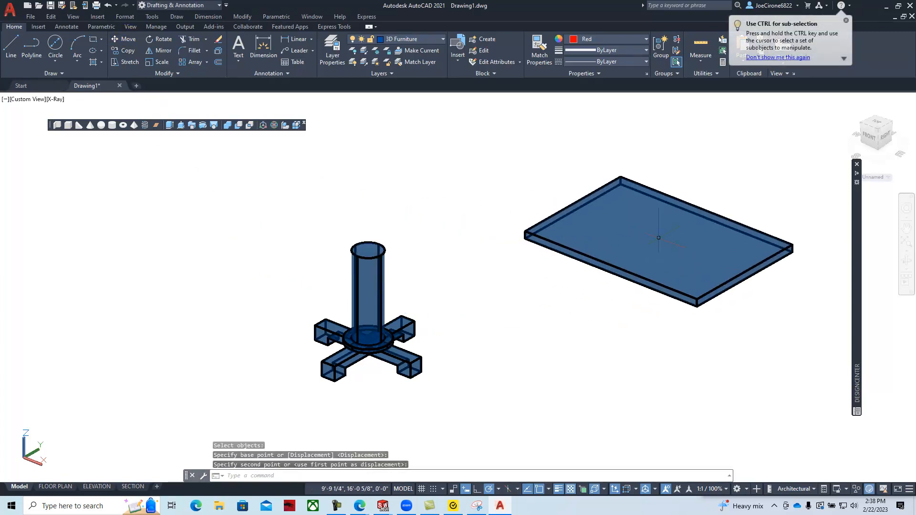
pyautogui.click(108, 7)
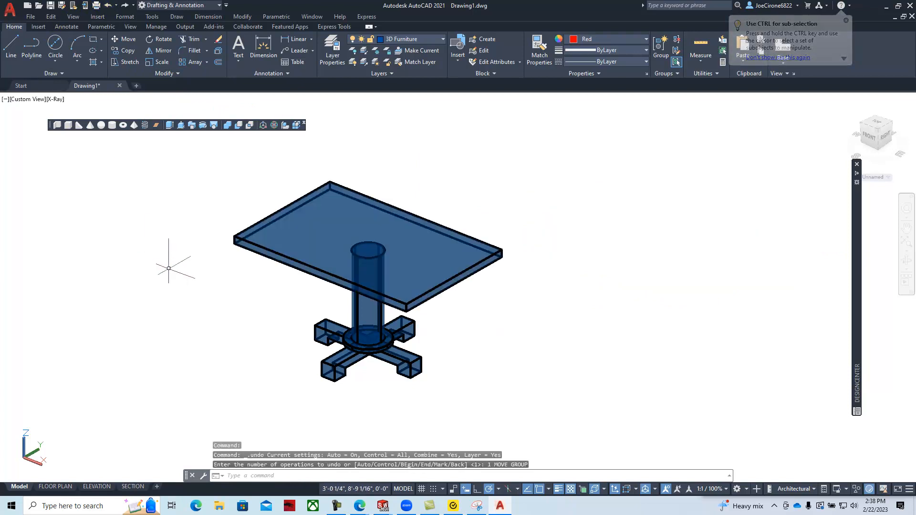
pyautogui.press('Escape')
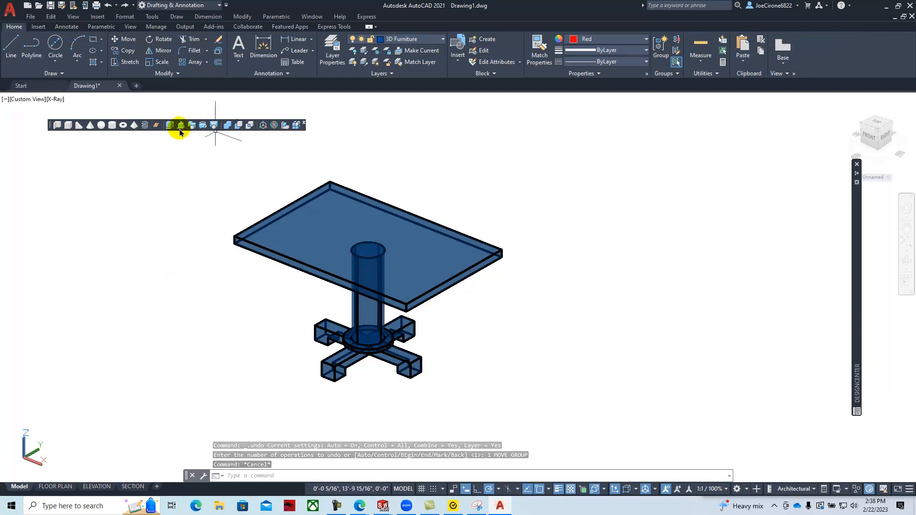
# Union the tabletop, column, round plate and cross base into one solid and set the visual style to Conceptual.
pyautogui.click(227, 125)
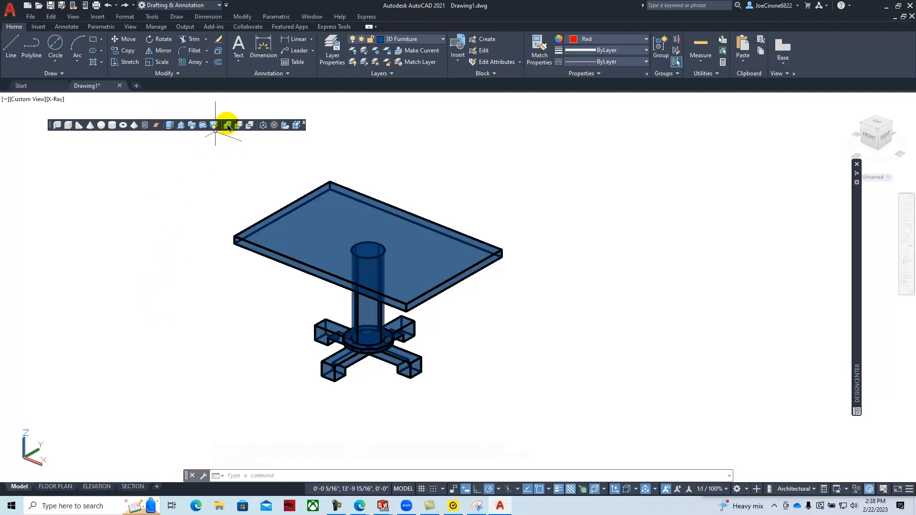
pyautogui.click(444, 191)
pyautogui.click(283, 389)
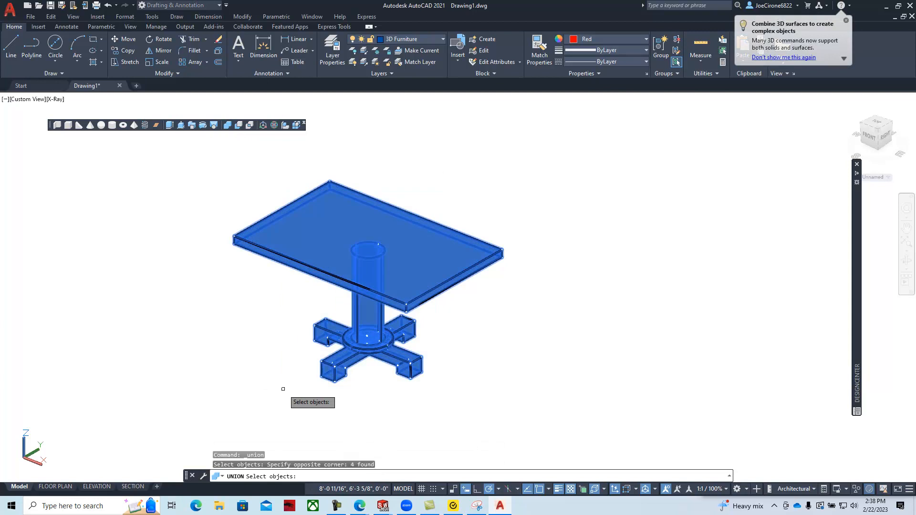
pyautogui.press('Return')
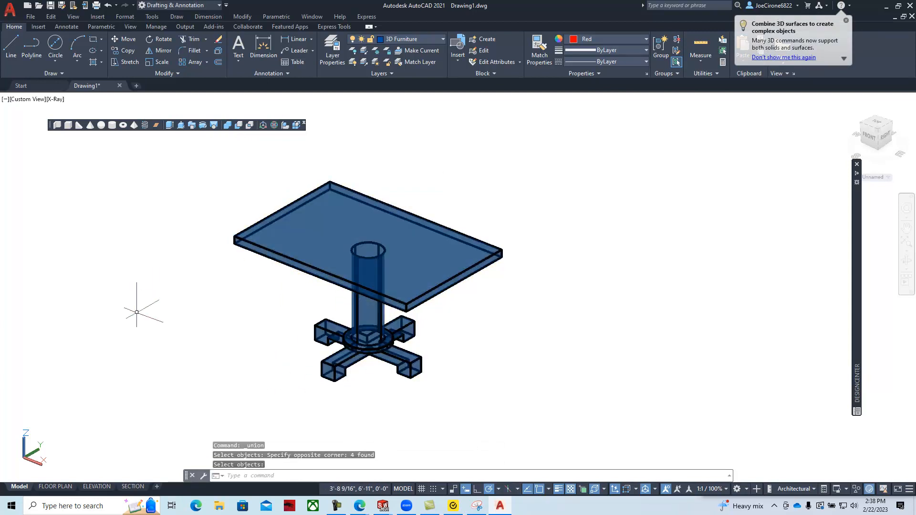
pyautogui.click(53, 99)
pyautogui.click(62, 134)
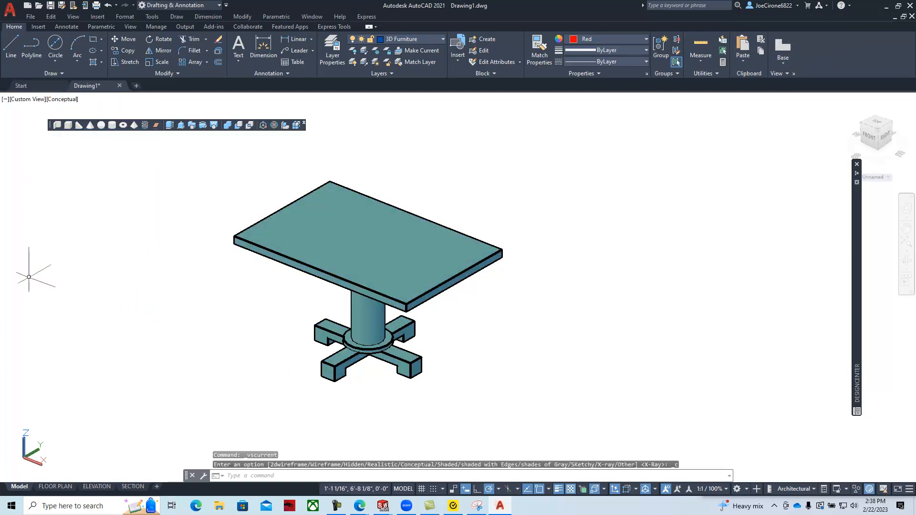
# In the FLOOR PLAN layout's viewport, set the view to SE Isometric and center the table.
pyautogui.click(57, 487)
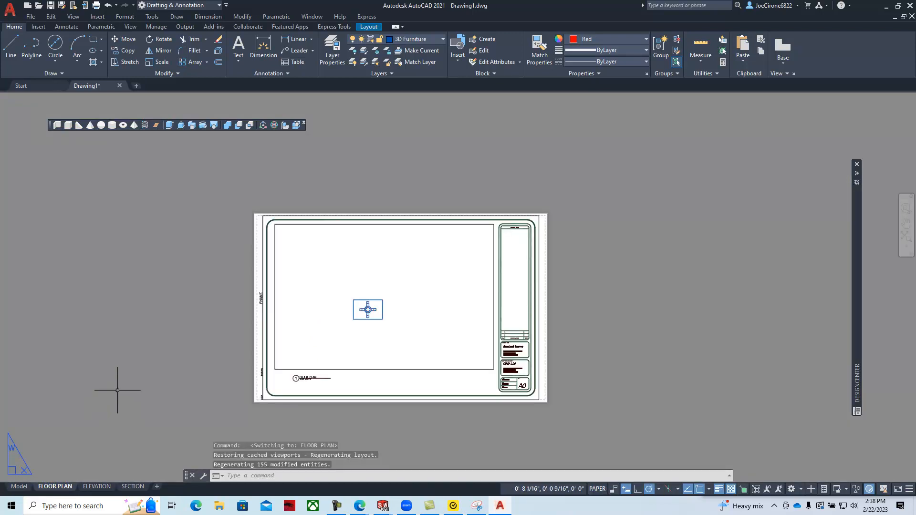
pyautogui.doubleClick(324, 294)
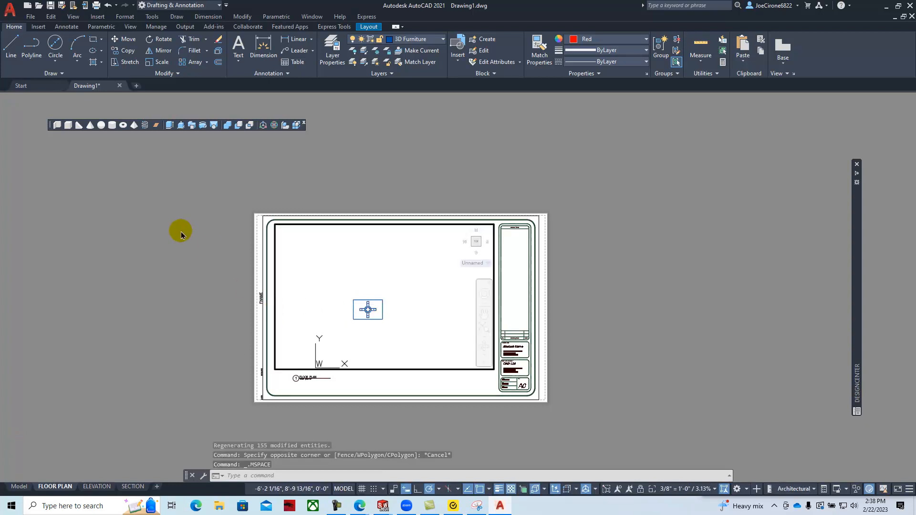
pyautogui.click(80, 19)
pyautogui.moveTo(94, 181)
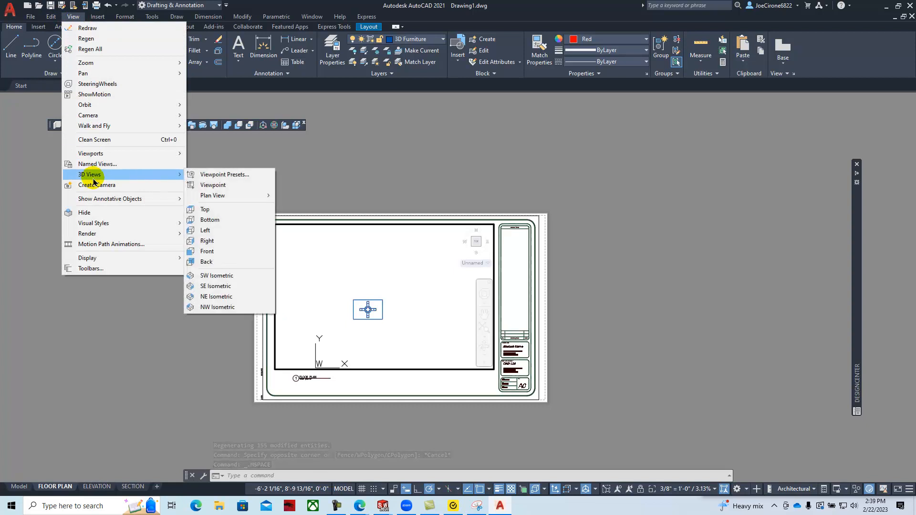
pyautogui.click(236, 287)
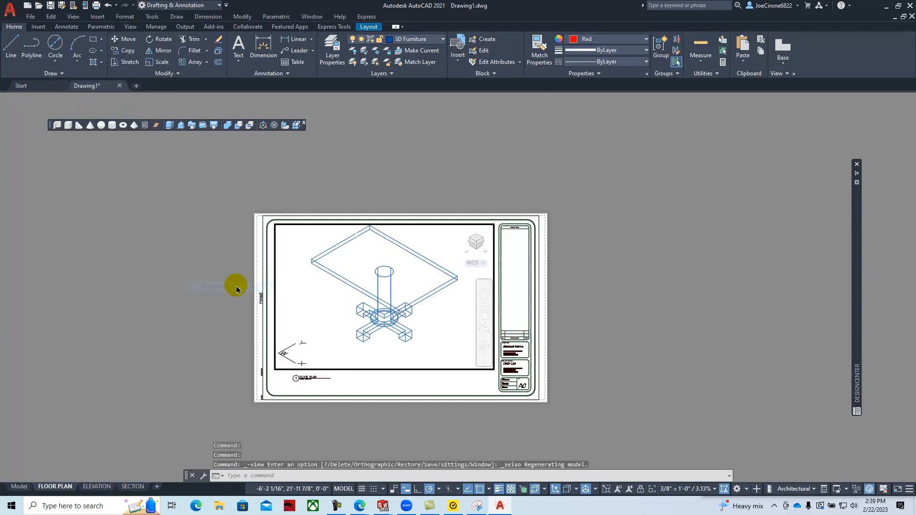
pyautogui.moveTo(371, 268); pyautogui.dragTo(367, 274, button='middle')
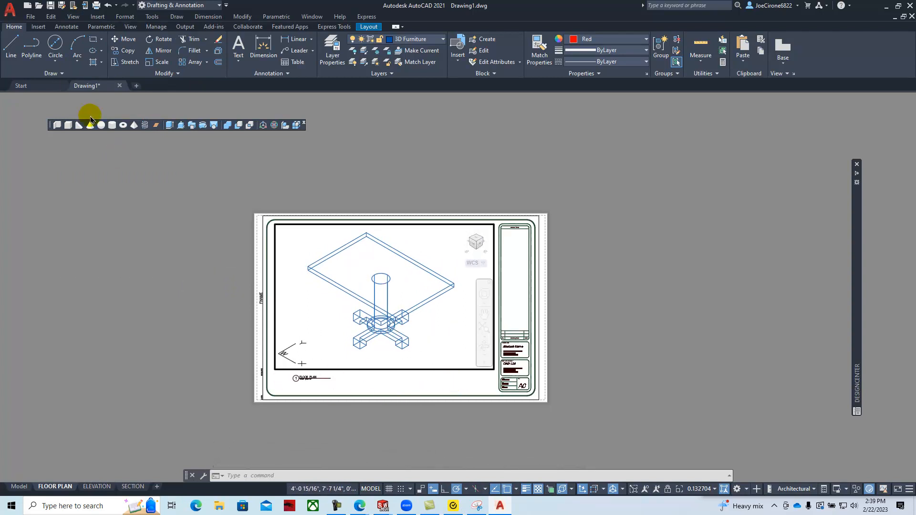
# Apply the Conceptual visual style to the FLOOR PLAN viewport and return to paper space.
pyautogui.click(73, 17)
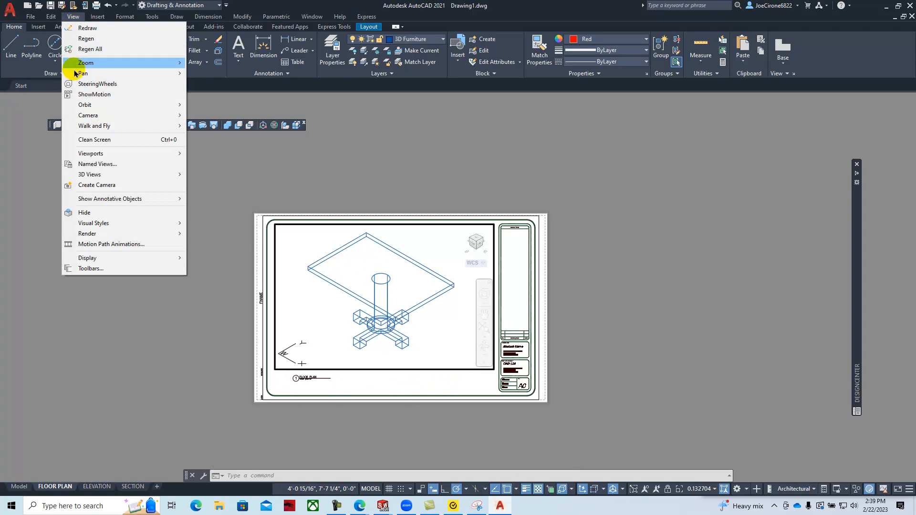
pyautogui.moveTo(160, 224)
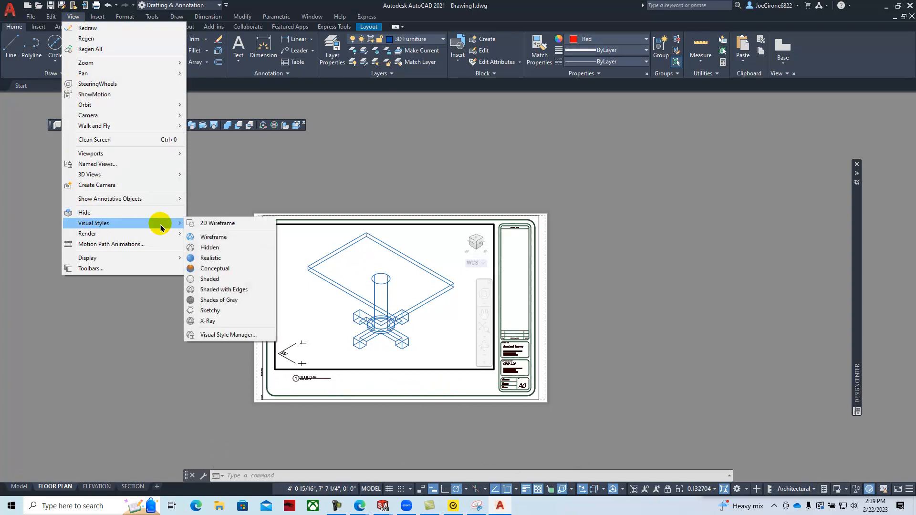
pyautogui.click(219, 269)
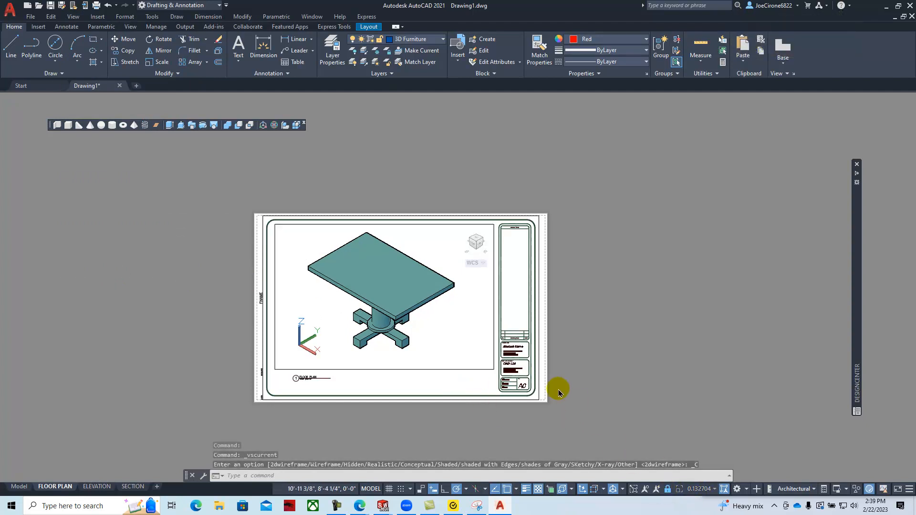
pyautogui.doubleClick(523, 326)
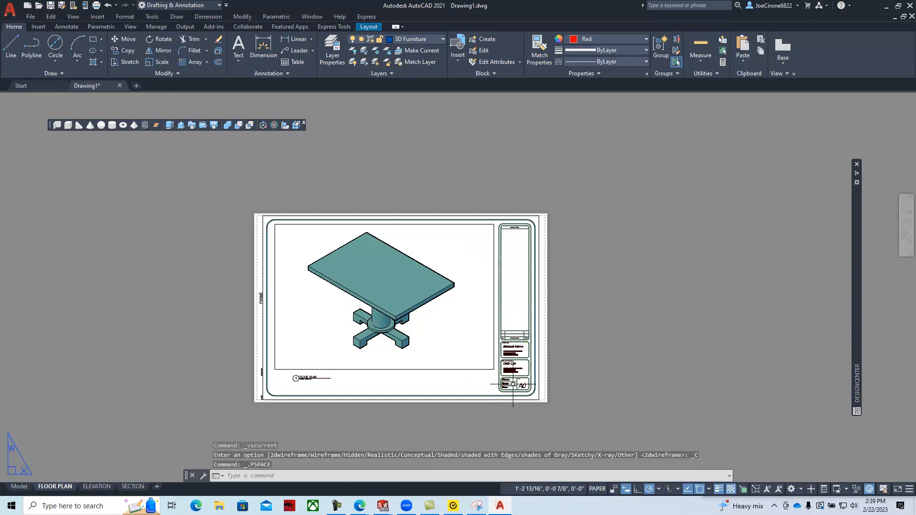
# Change the course title in the title block's Project Name and Address box to CAD 118.
pyautogui.scroll(6, 522, 326)
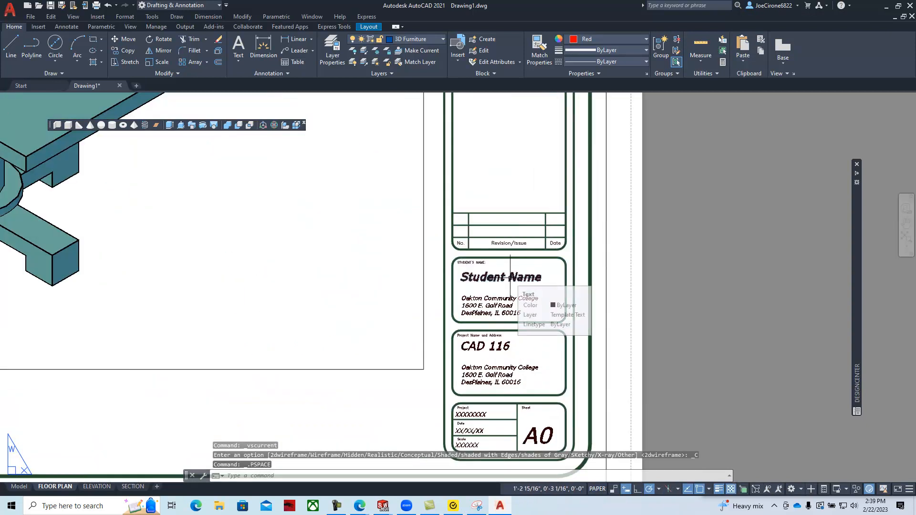
pyautogui.click(491, 345)
pyautogui.press('Delete')
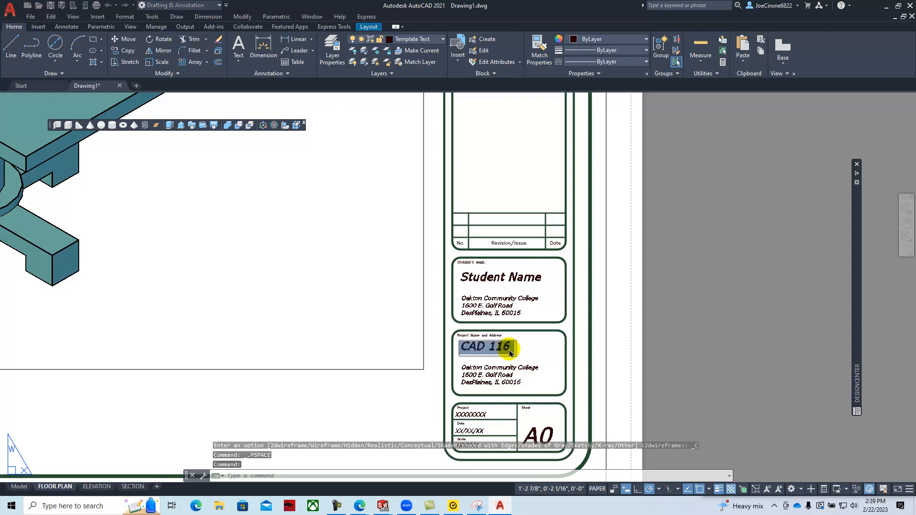
pyautogui.hotkey('ctrl', 'z')
pyautogui.doubleClick(497, 348)
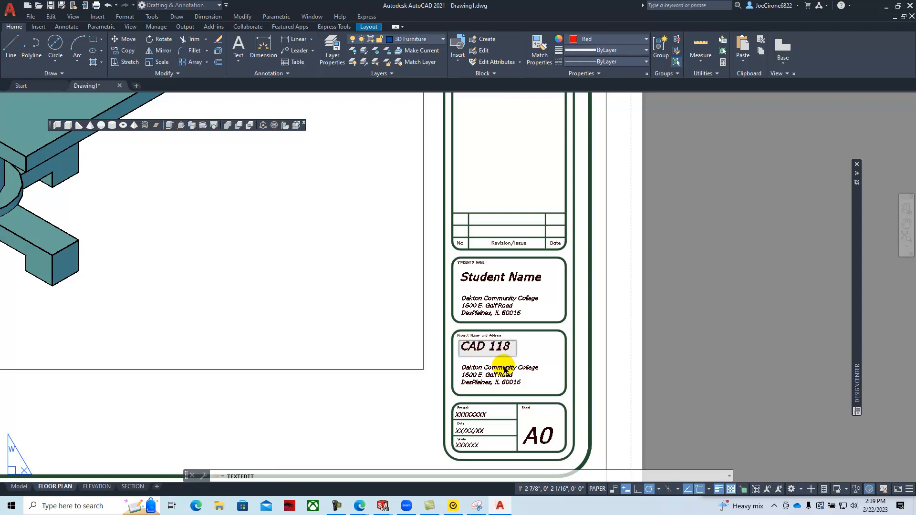
pyautogui.press('Return')
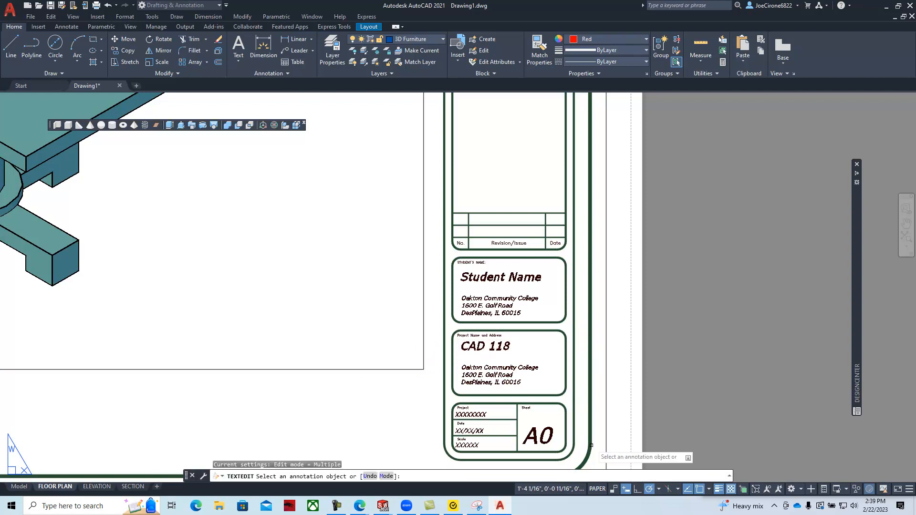
# Replace the placeholder in the title block's Project field with Lab 3A.
pyautogui.scroll(6, 460, 435)
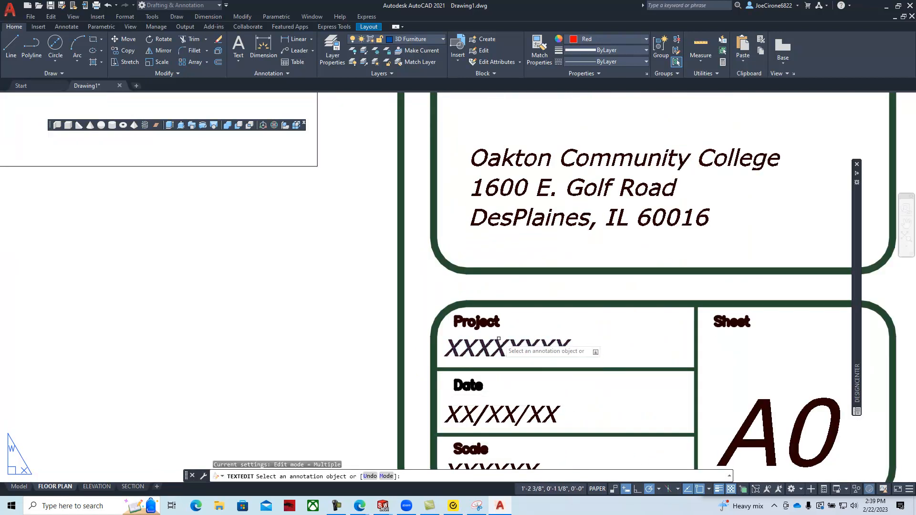
pyautogui.press('Escape')
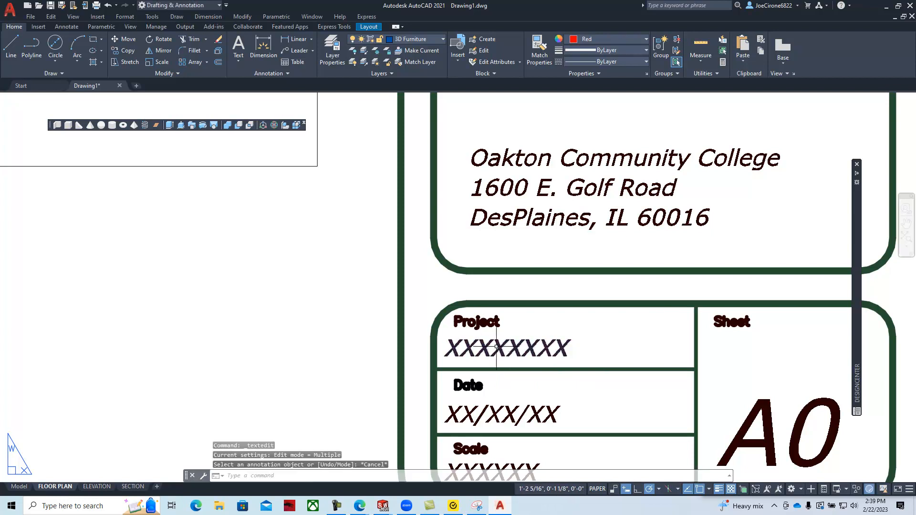
pyautogui.doubleClick(500, 360)
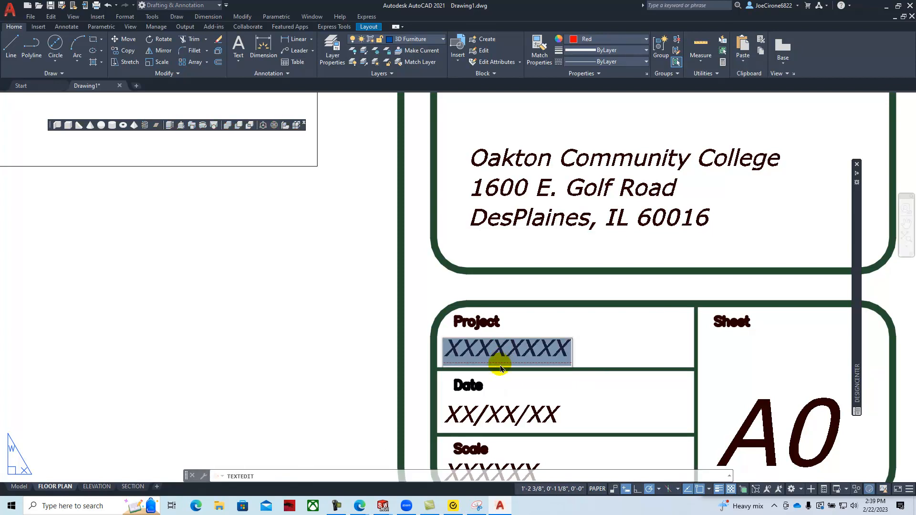
pyautogui.write('Lab 3A')
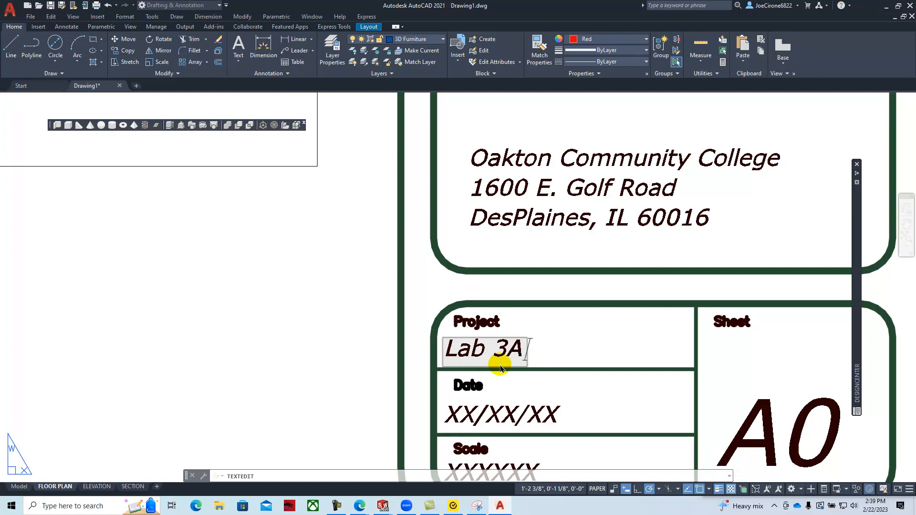
pyautogui.click(371, 311)
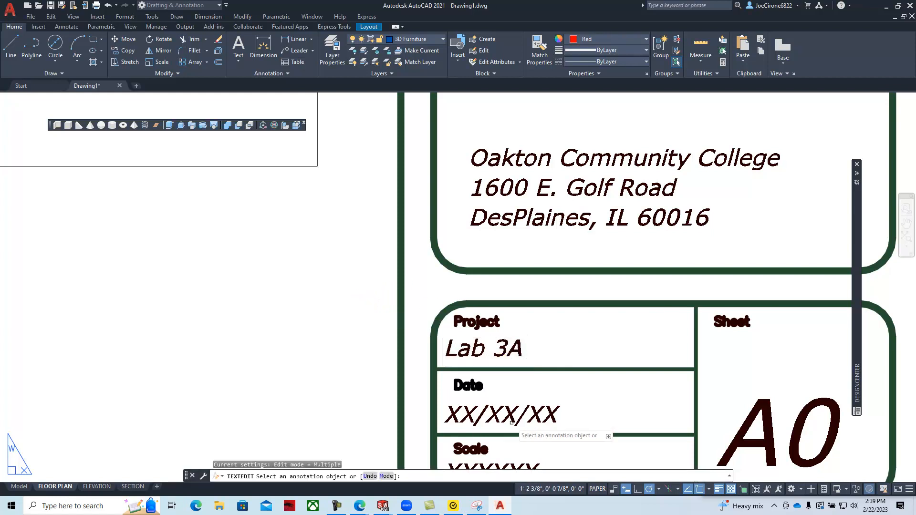
pyautogui.scroll(-2, 510, 411)
pyautogui.moveTo(507, 450); pyautogui.dragTo(516, 396, button='middle')
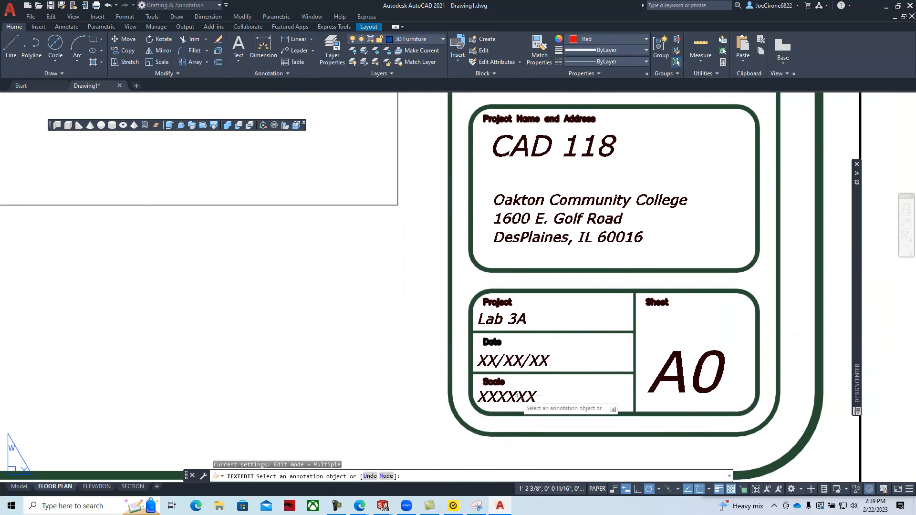
# Replace the placeholder in the title block's Scale field with None.
pyautogui.click(502, 403)
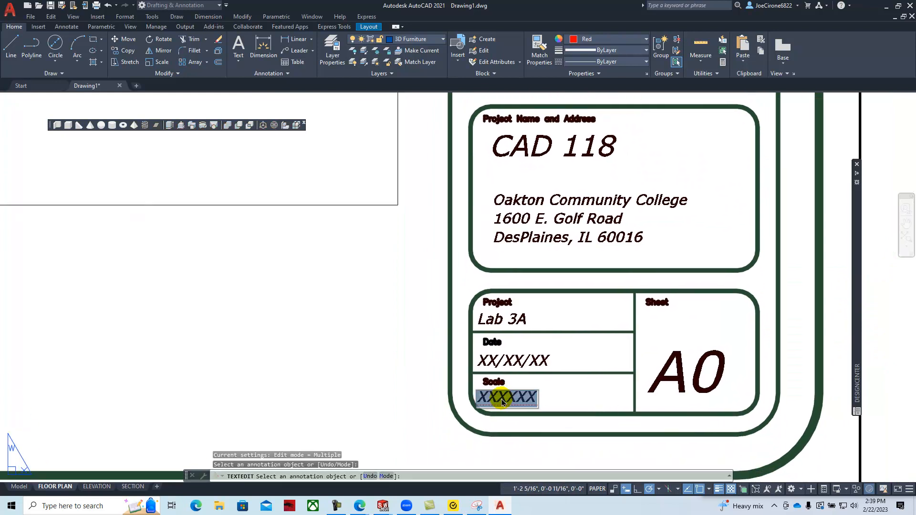
pyautogui.write('None')
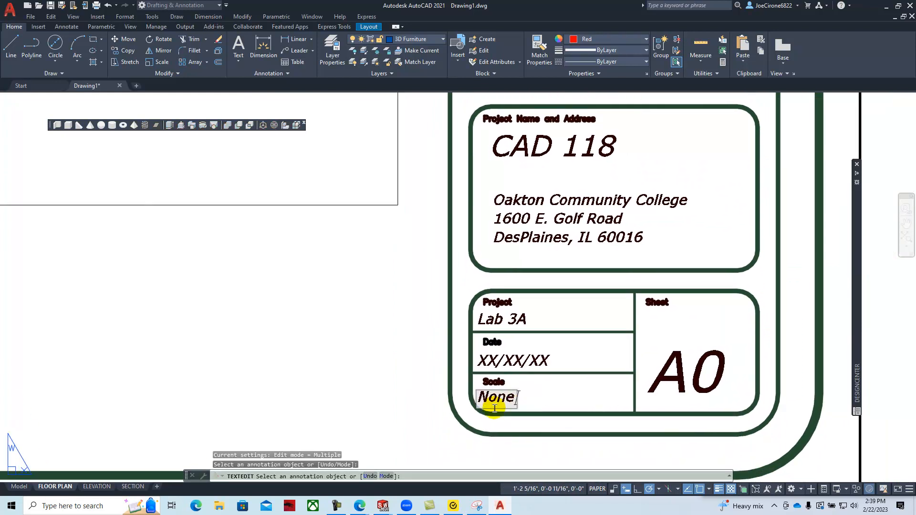
pyautogui.click(424, 382)
# Set the detail scale attribute of the FLOOR PLAN drawing title below the viewport to None.
pyautogui.scroll(-6, 424, 383)
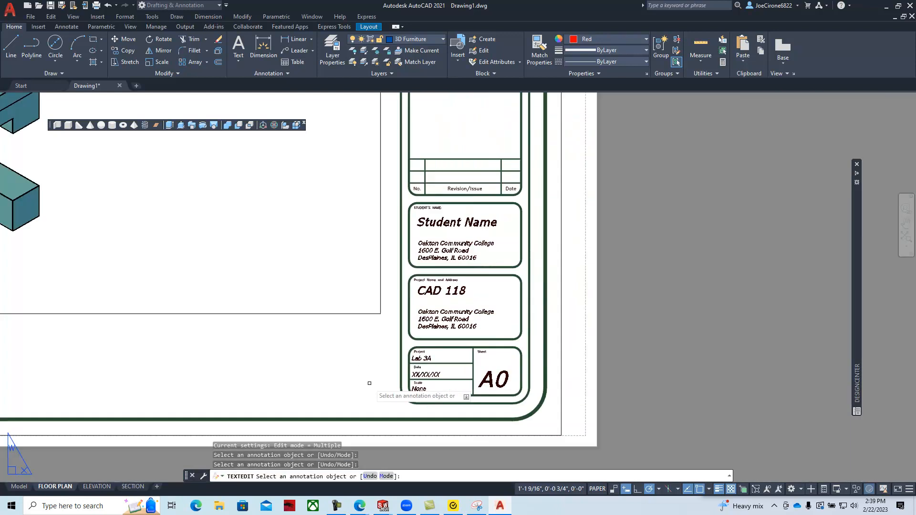
pyautogui.moveTo(257, 361); pyautogui.dragTo(815, 370, button='middle')
pyautogui.scroll(5, 539, 391)
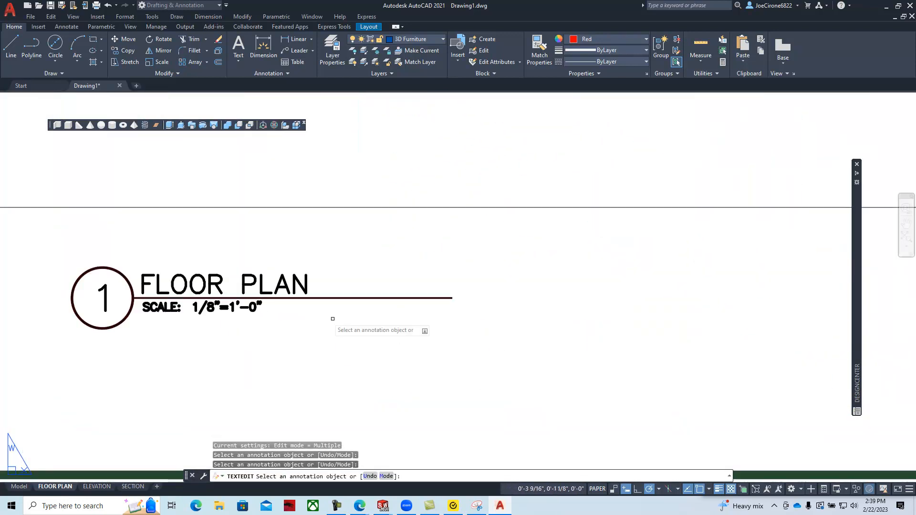
pyautogui.click(220, 307)
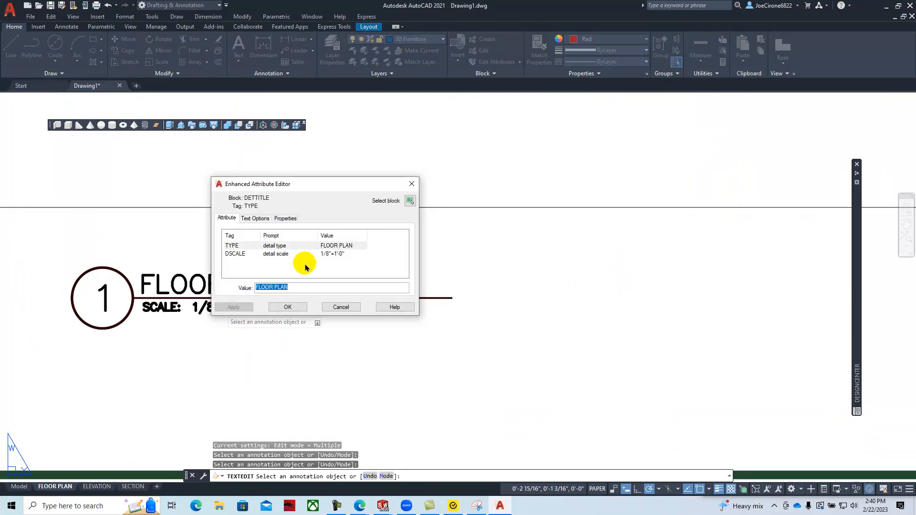
pyautogui.click(336, 253)
pyautogui.moveTo(289, 288); pyautogui.dragTo(236, 288)
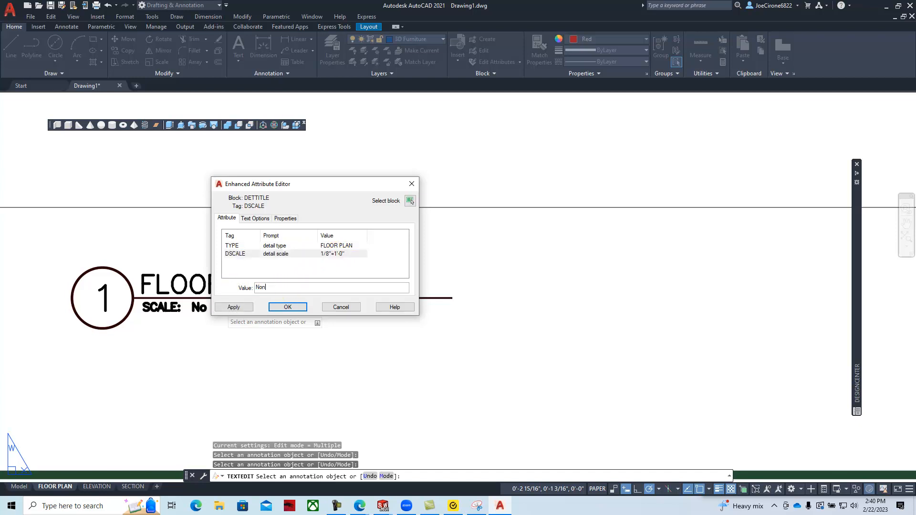
pyautogui.click(287, 307)
# Save the drawing under the new name JC-Lab3A in the Downloads folder as an AutoCAD 2018 drawing.
pyautogui.scroll(-4, 282, 367)
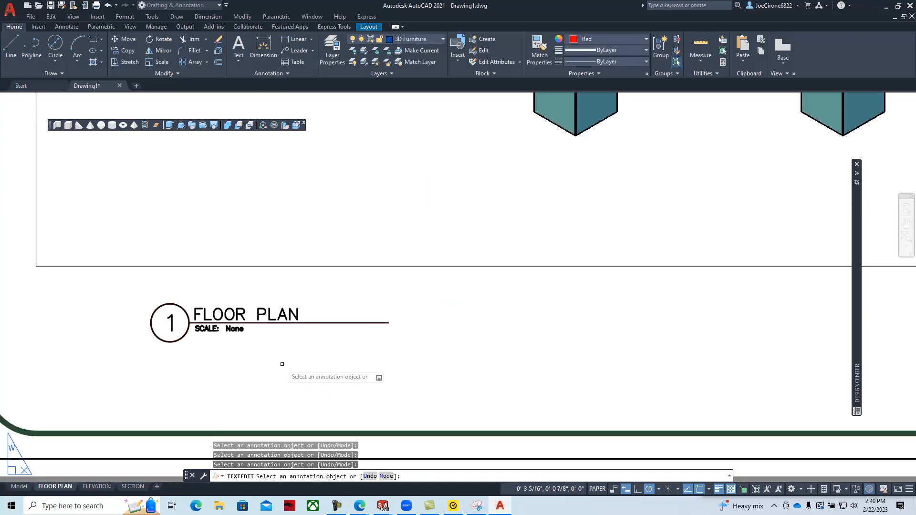
pyautogui.scroll(-5, 326, 349)
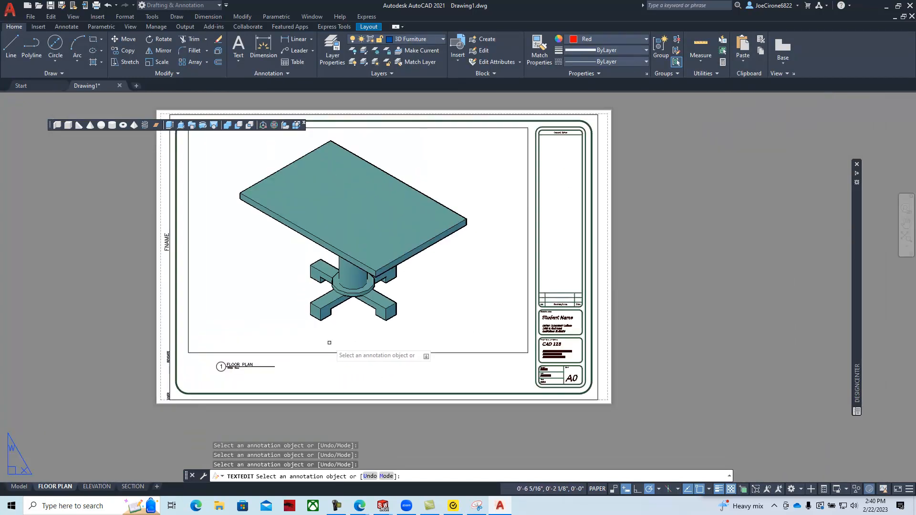
pyautogui.moveTo(380, 329); pyautogui.dragTo(329, 332, button='middle')
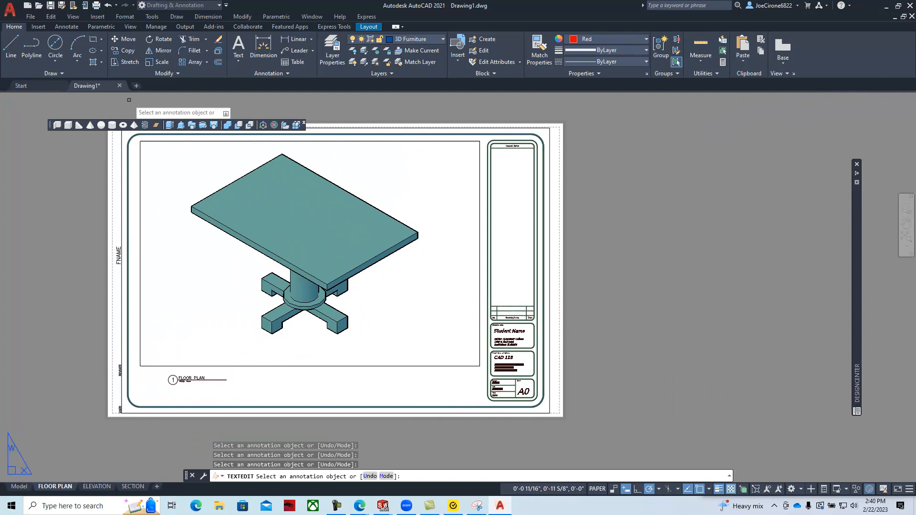
pyautogui.click(30, 17)
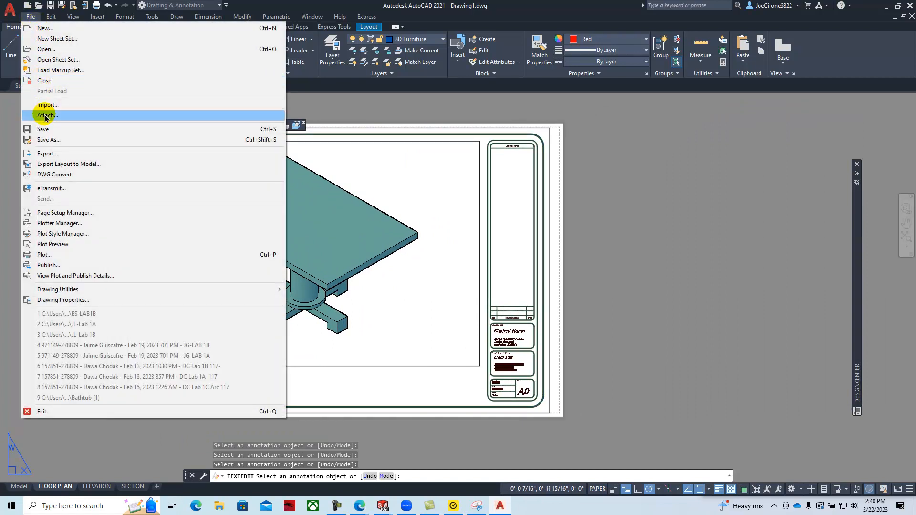
pyautogui.click(52, 140)
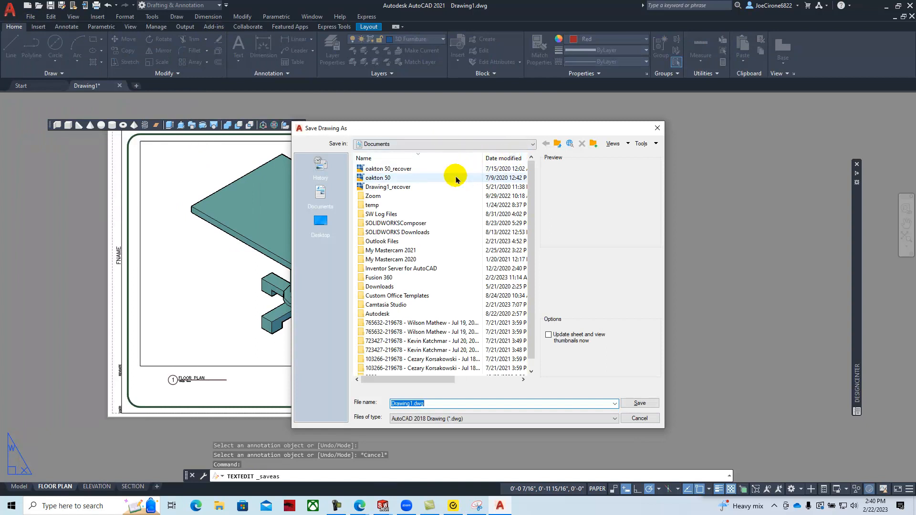
pyautogui.click(520, 144)
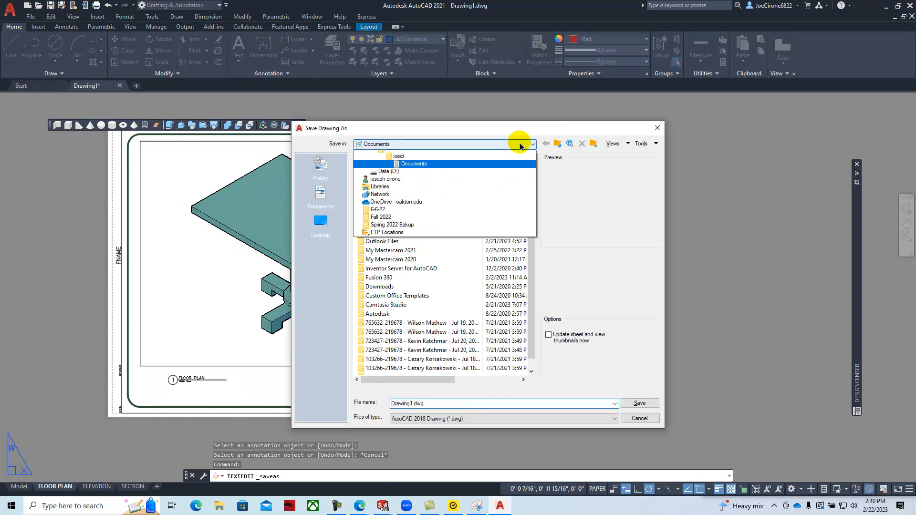
pyautogui.click(430, 163)
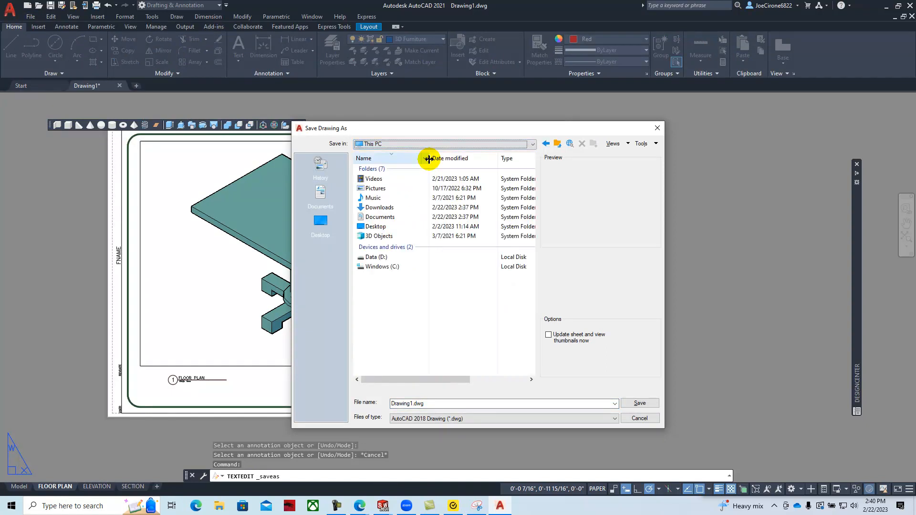
pyautogui.click(390, 207)
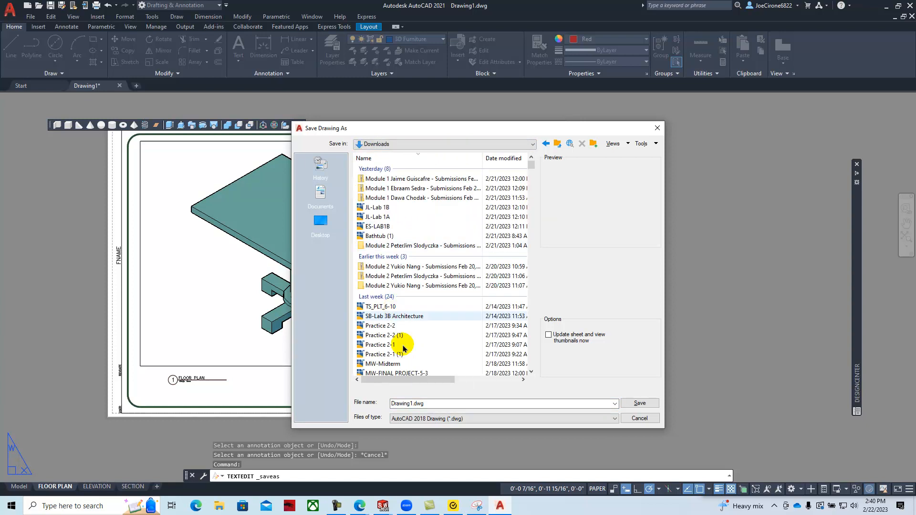
pyautogui.click(440, 403)
pyautogui.write('JC-Lab3A')
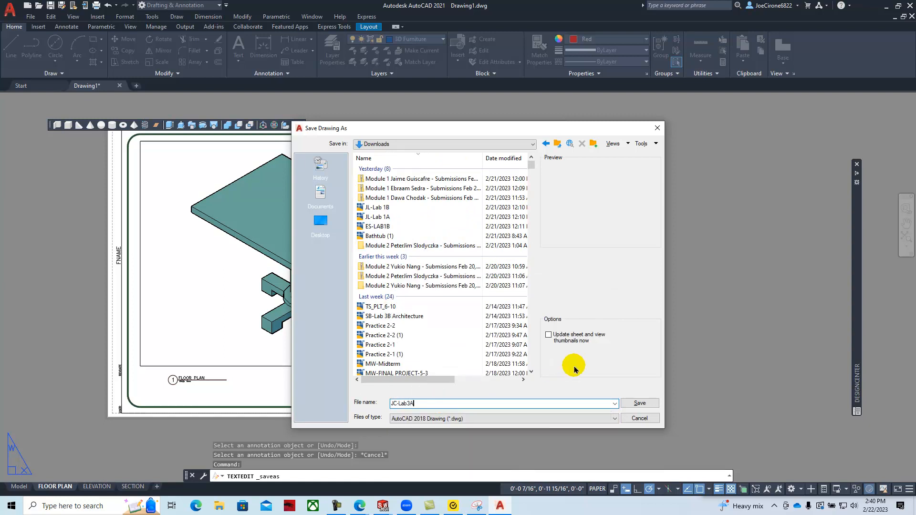
pyautogui.click(631, 404)
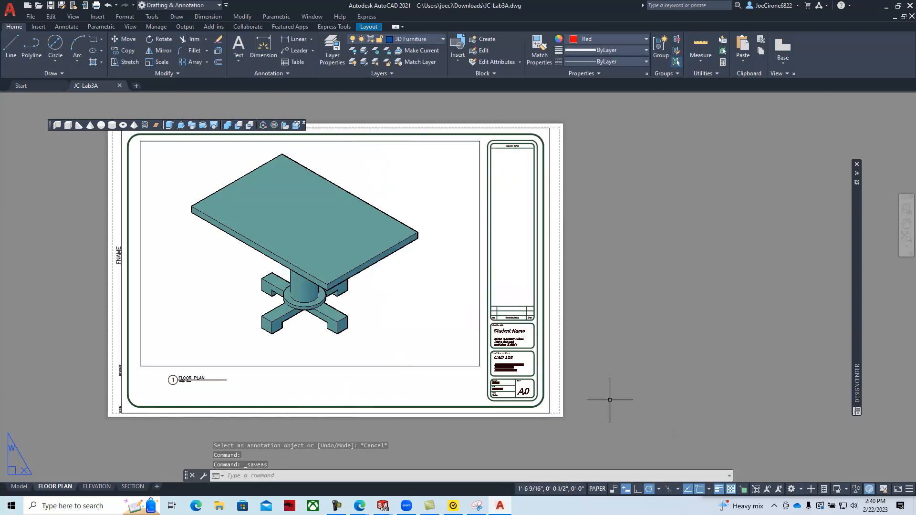
pyautogui.moveTo(623, 313); pyautogui.dragTo(720, 333, button='middle')
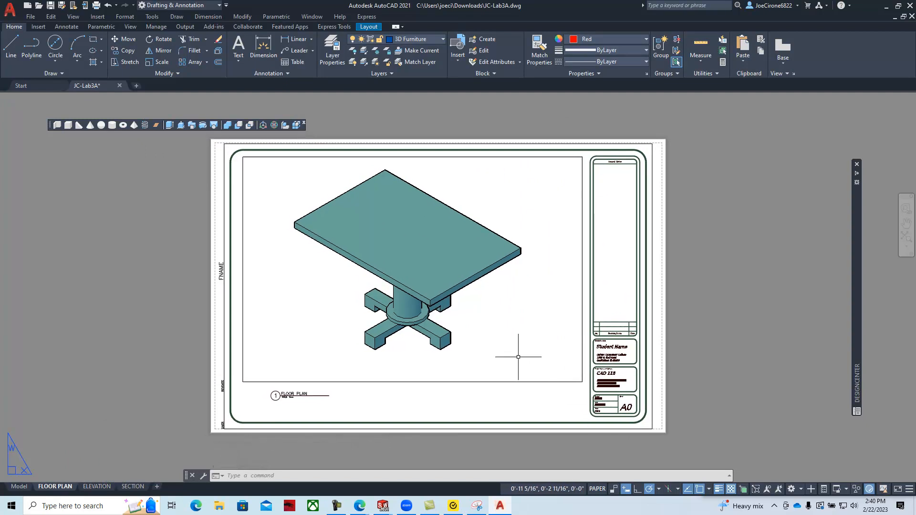